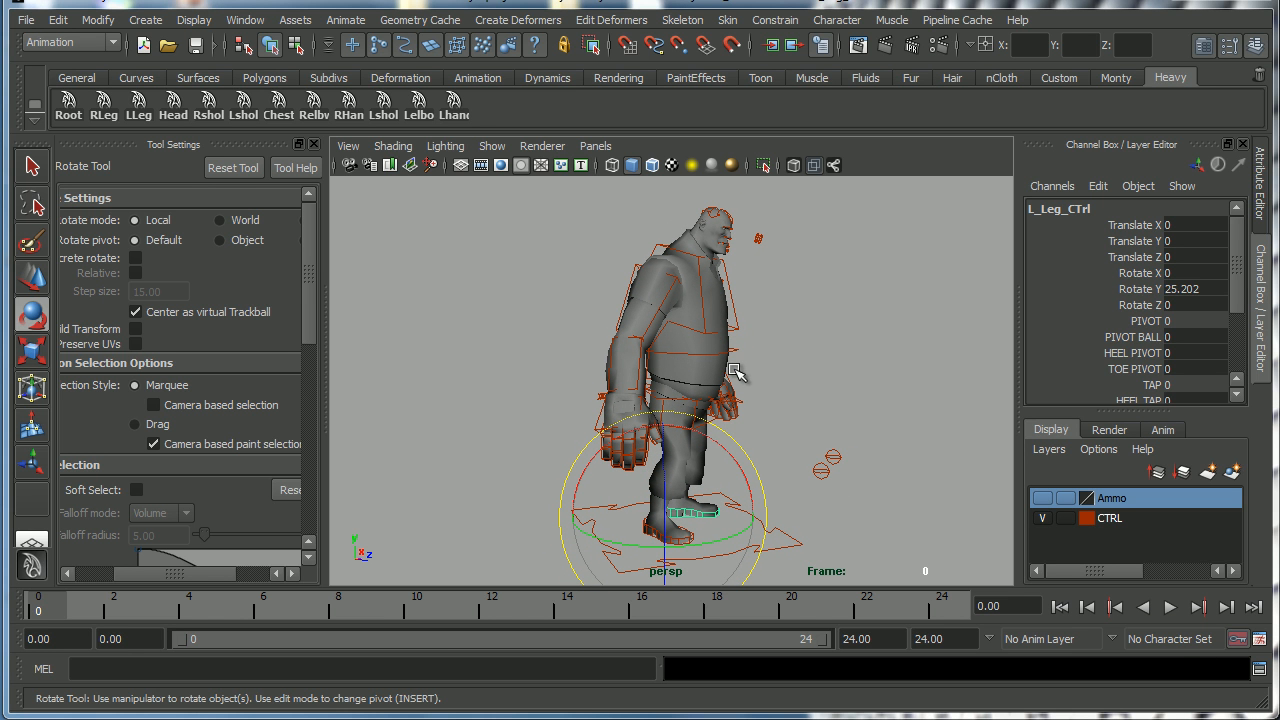
Examine the Monty double bounce walk and leisurely walk reference drawings in the image viewers.
alt+drag(790, 394, 743, 390)
alt+right_drag(743, 390, 737, 397)
alt+drag(737, 400, 780, 403)
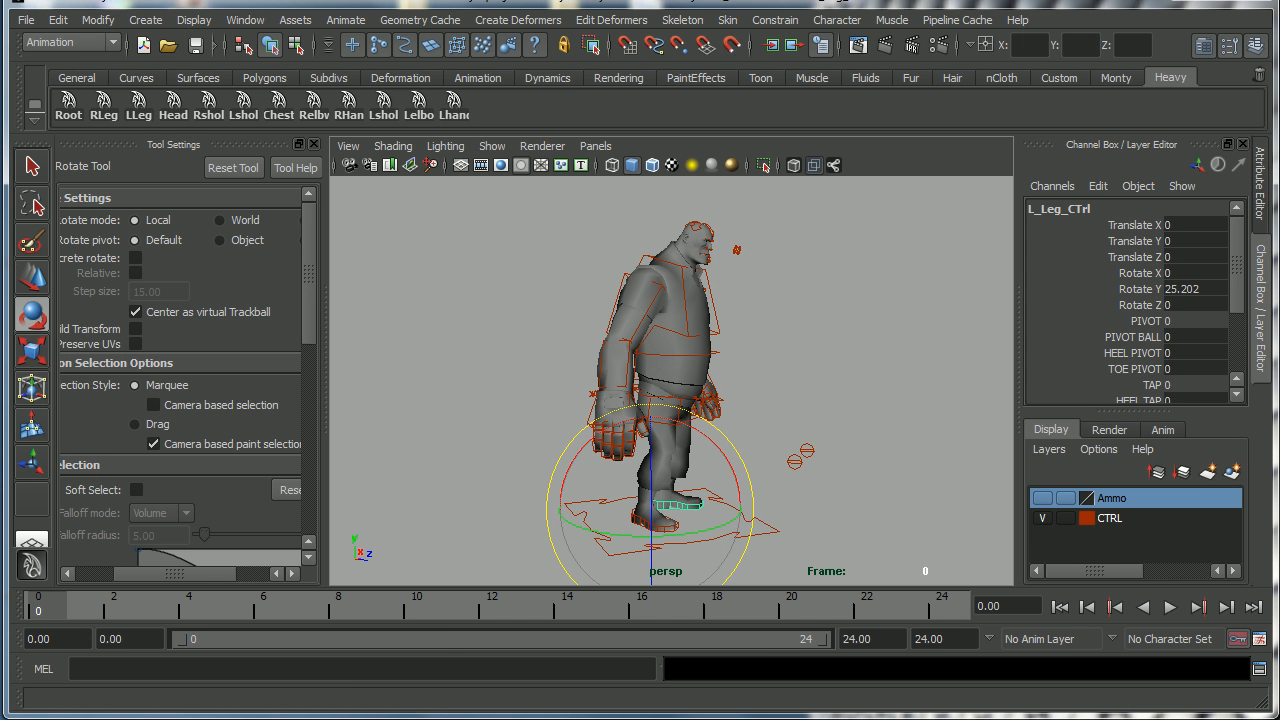
key(alt+Tab)
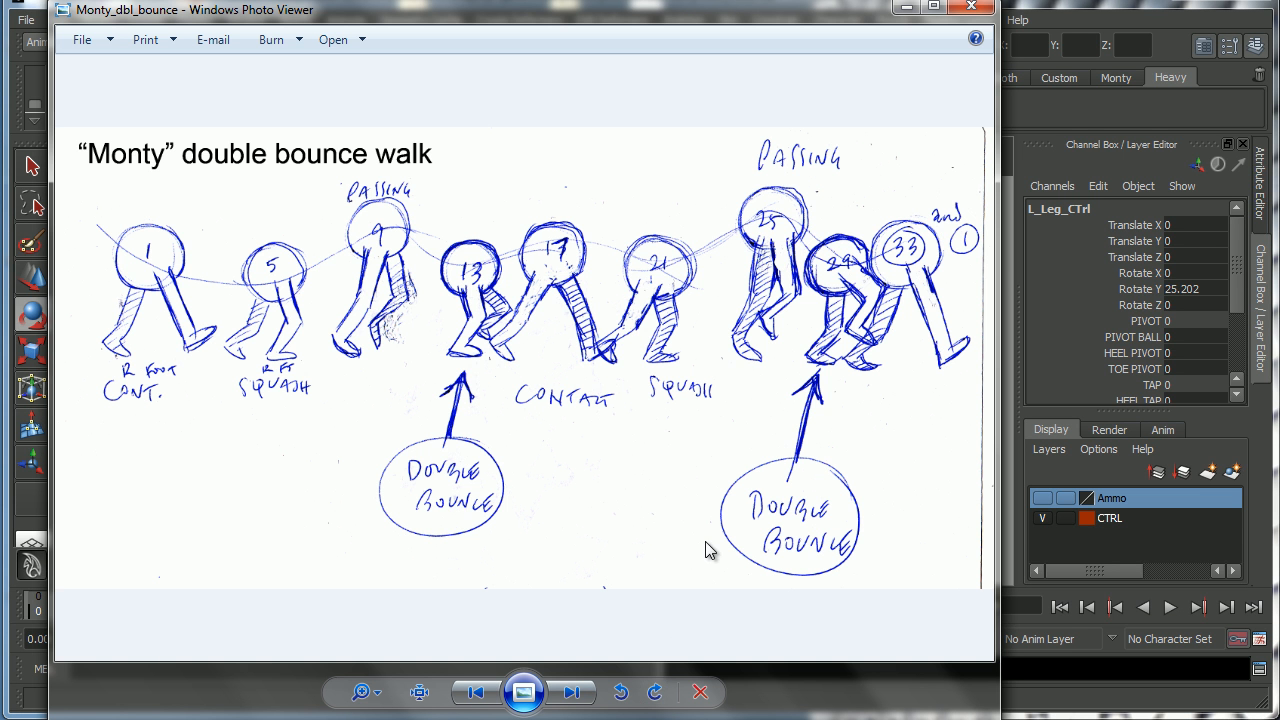
click(973, 10)
key(alt+Tab)
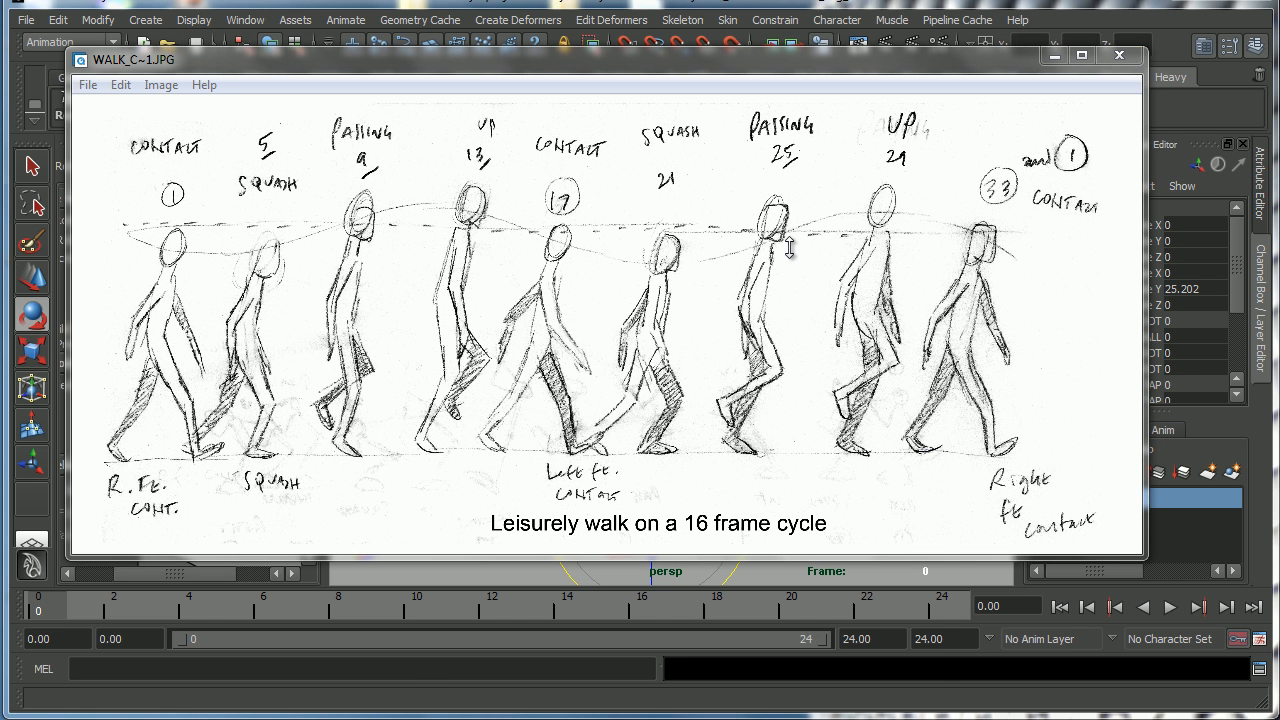
click(1054, 55)
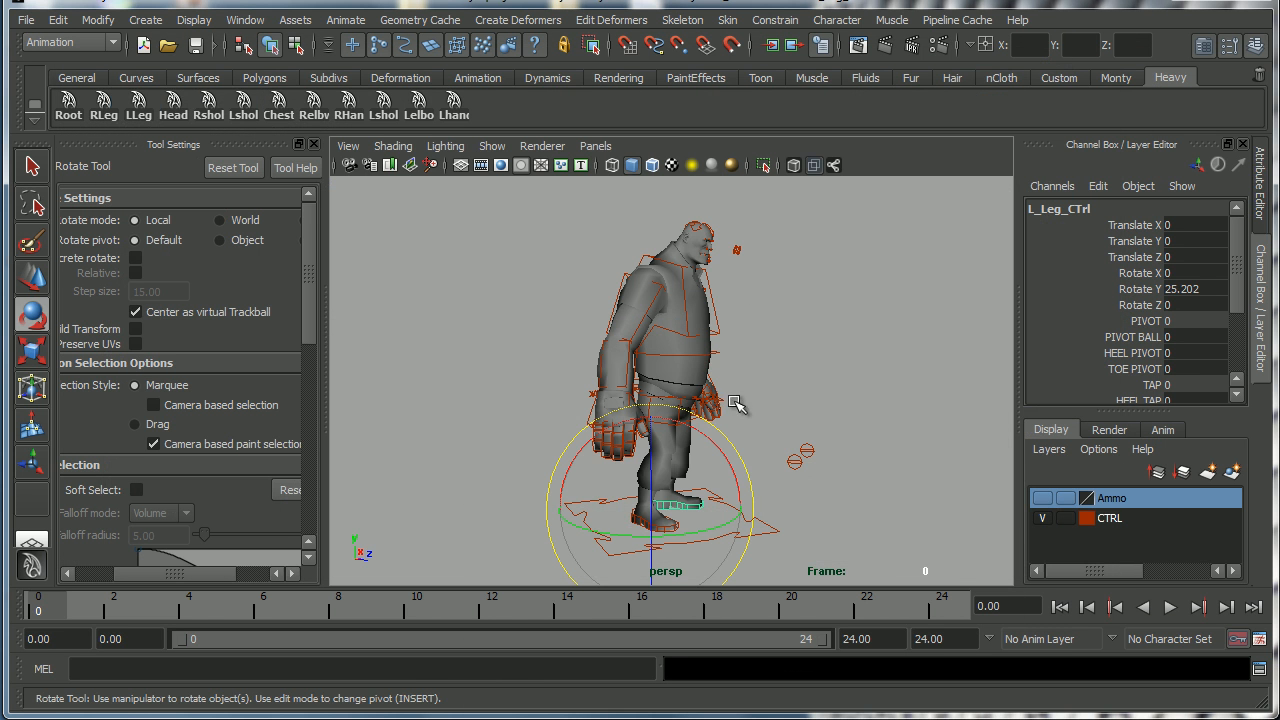
Select the world control and switch to the Move tool.
alt+middle_drag(720, 411, 706, 374)
alt+drag(706, 374, 700, 403)
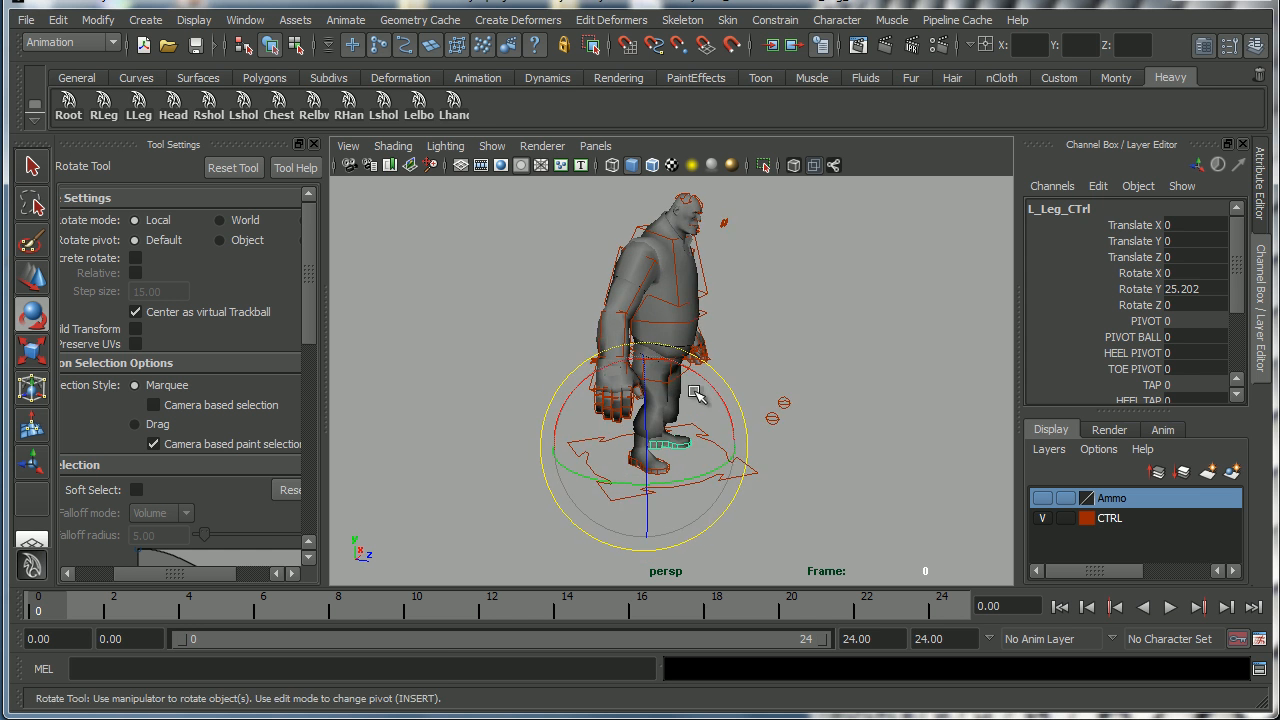
alt+middle_drag(700, 403, 676, 387)
alt+right_drag(676, 387, 688, 410)
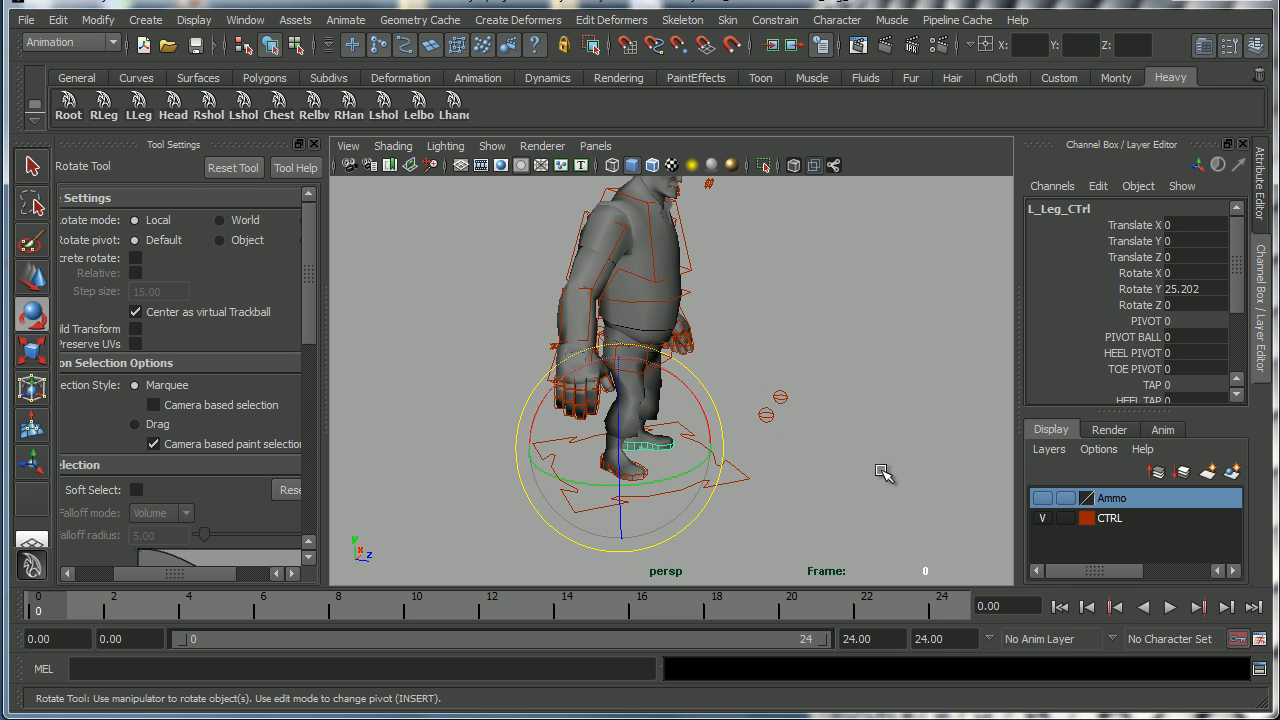
click(762, 497)
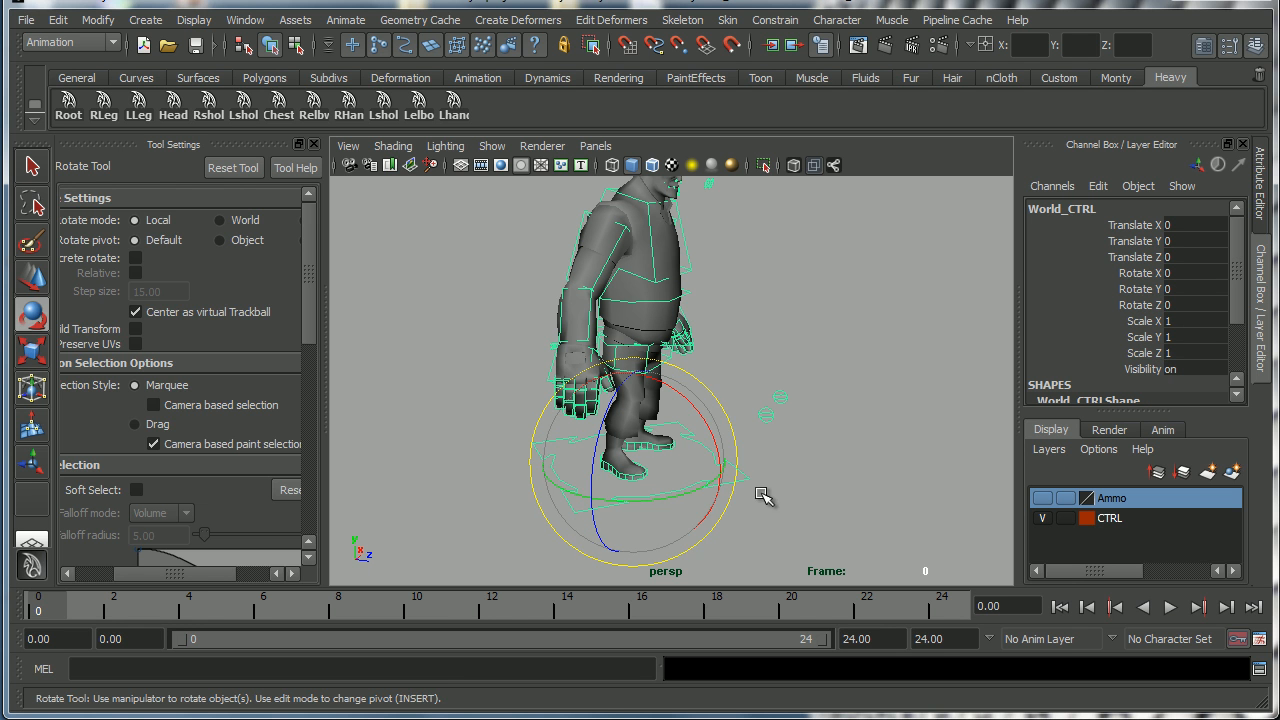
key(w)
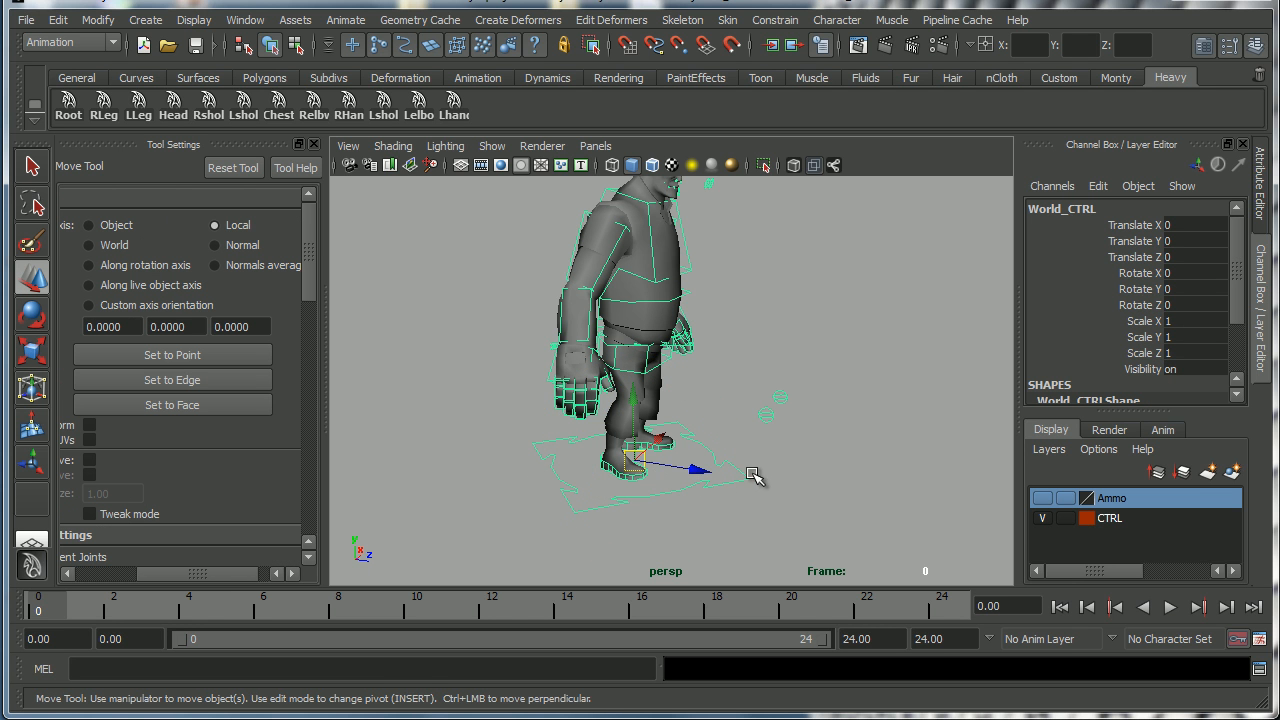
mouse_move(745, 458)
alt+mouse_down()
mouse_move(735, 452)
mouse_move(749, 434)
mouse_move(700, 457)
mouse_move(771, 457)
mouse_move(727, 458)
alt+mouse_up()
alt+middle_drag(727, 458, 764, 457)
alt+right_drag(764, 457, 814, 469)
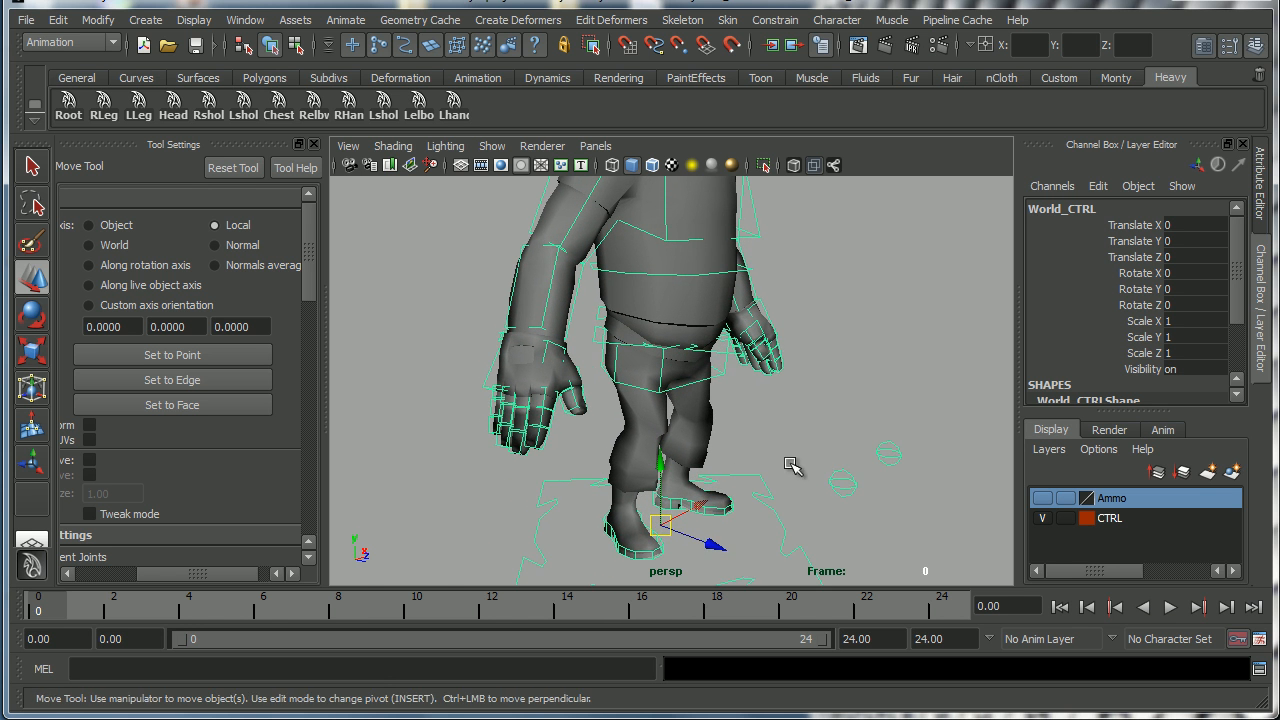
alt+middle_drag(781, 467, 774, 446)
Tear off the viewport's Show menu and turn on grid display.
click(490, 147)
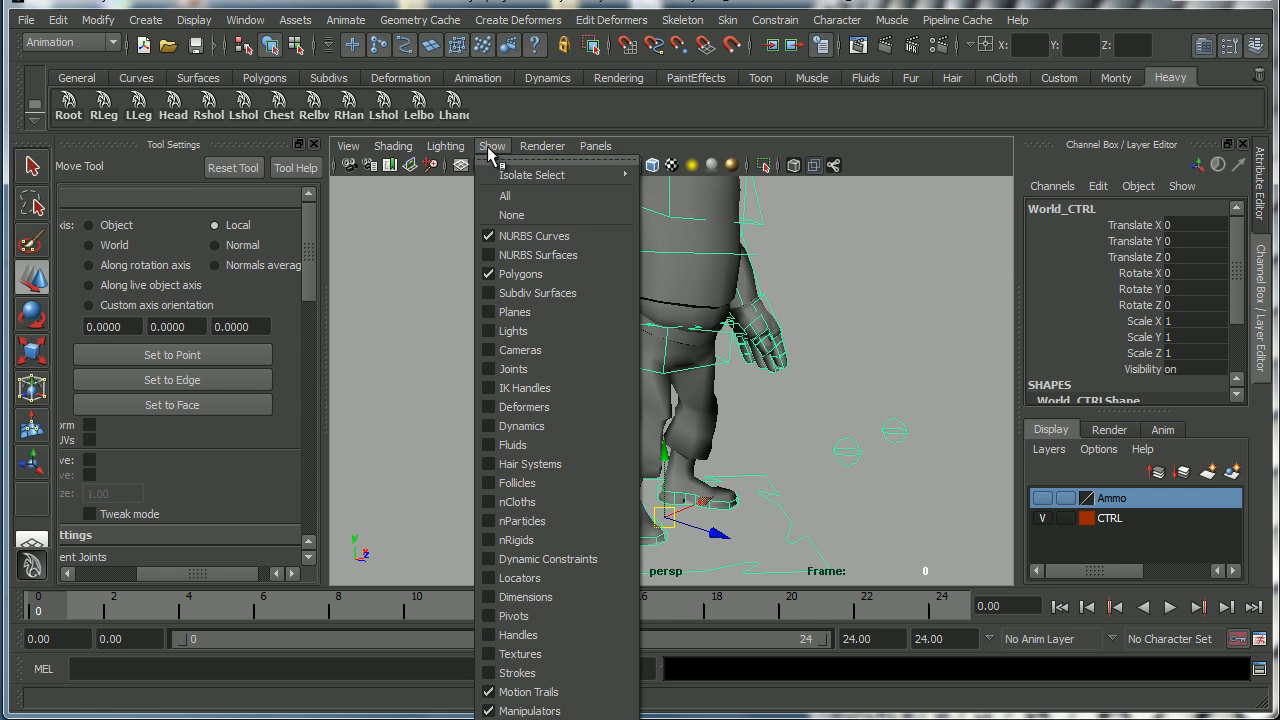
click(533, 163)
drag(538, 142, 483, 12)
click(440, 650)
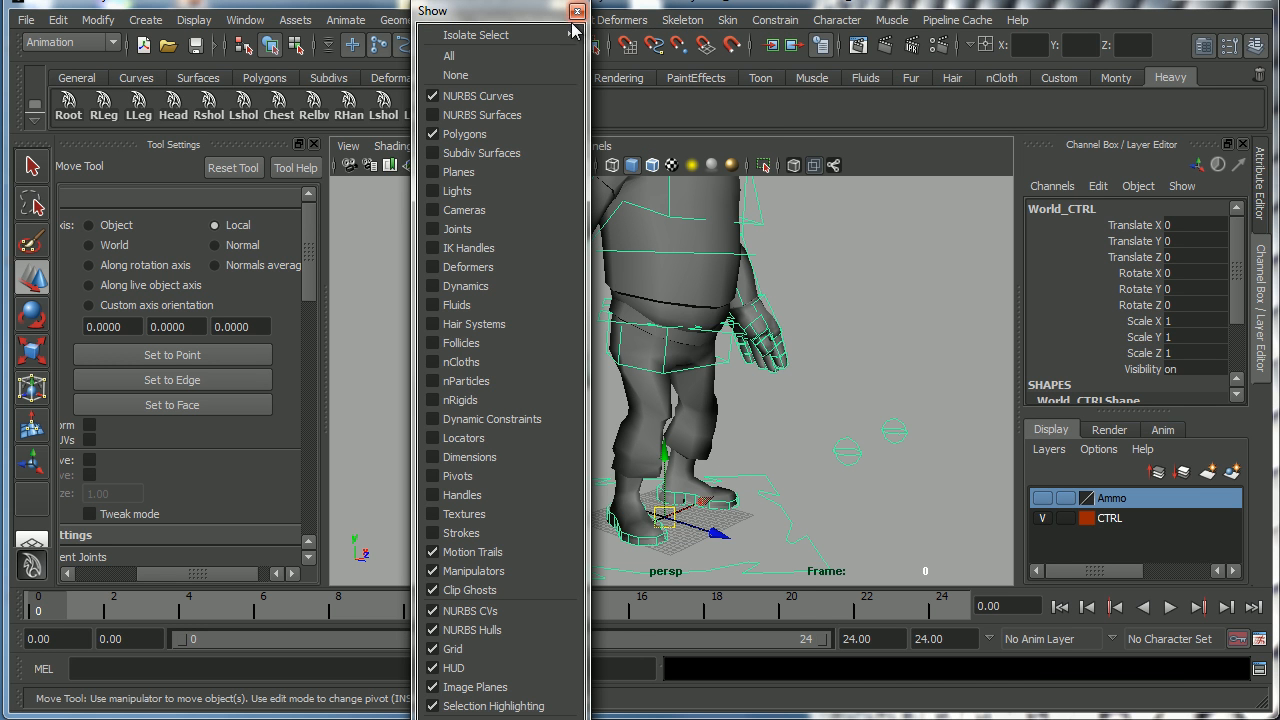
click(578, 12)
Set the grid's length and width to 24 units.
alt+drag(570, 350, 690, 503)
alt+middle_drag(690, 503, 747, 443)
alt+right_drag(747, 443, 771, 441)
click(192, 20)
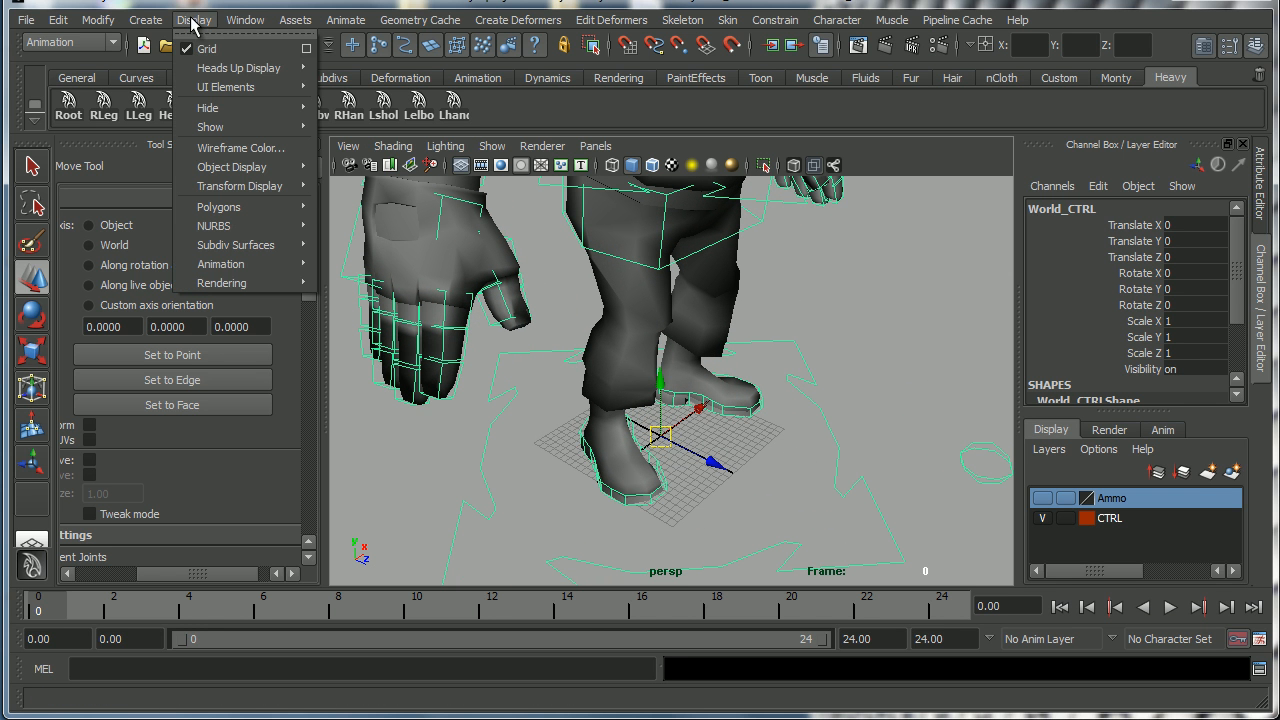
click(306, 50)
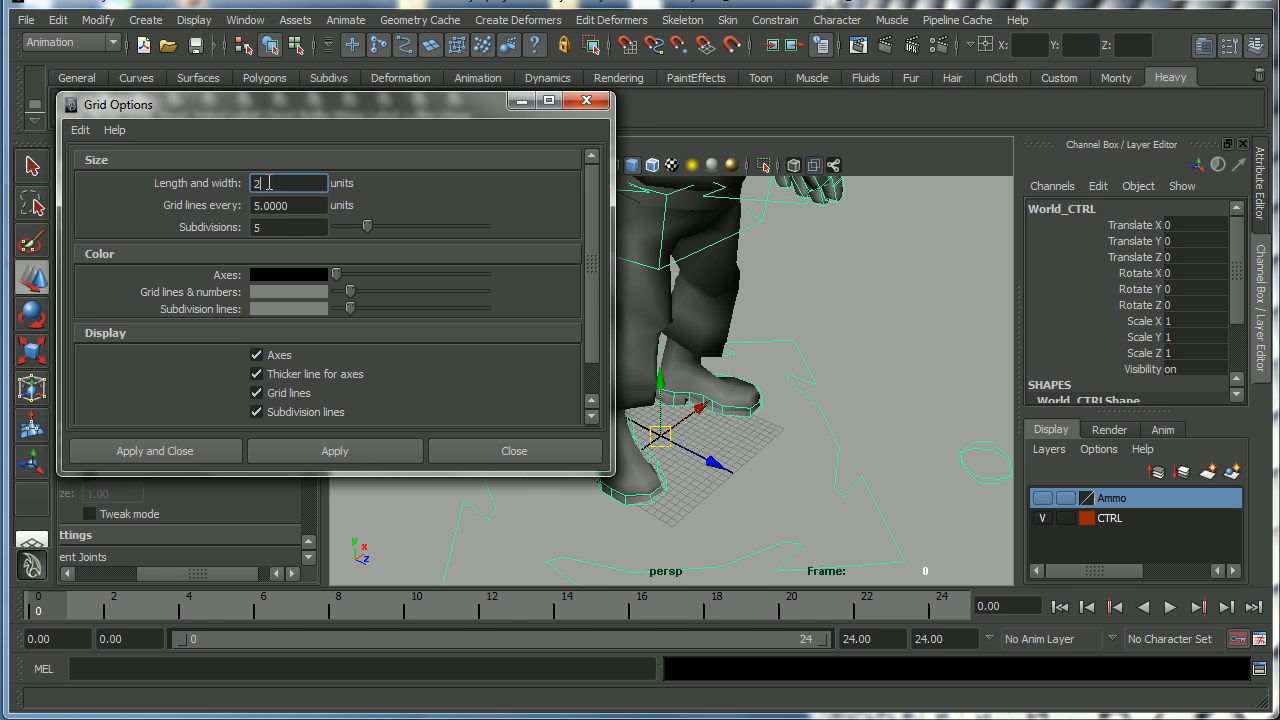
click(180, 450)
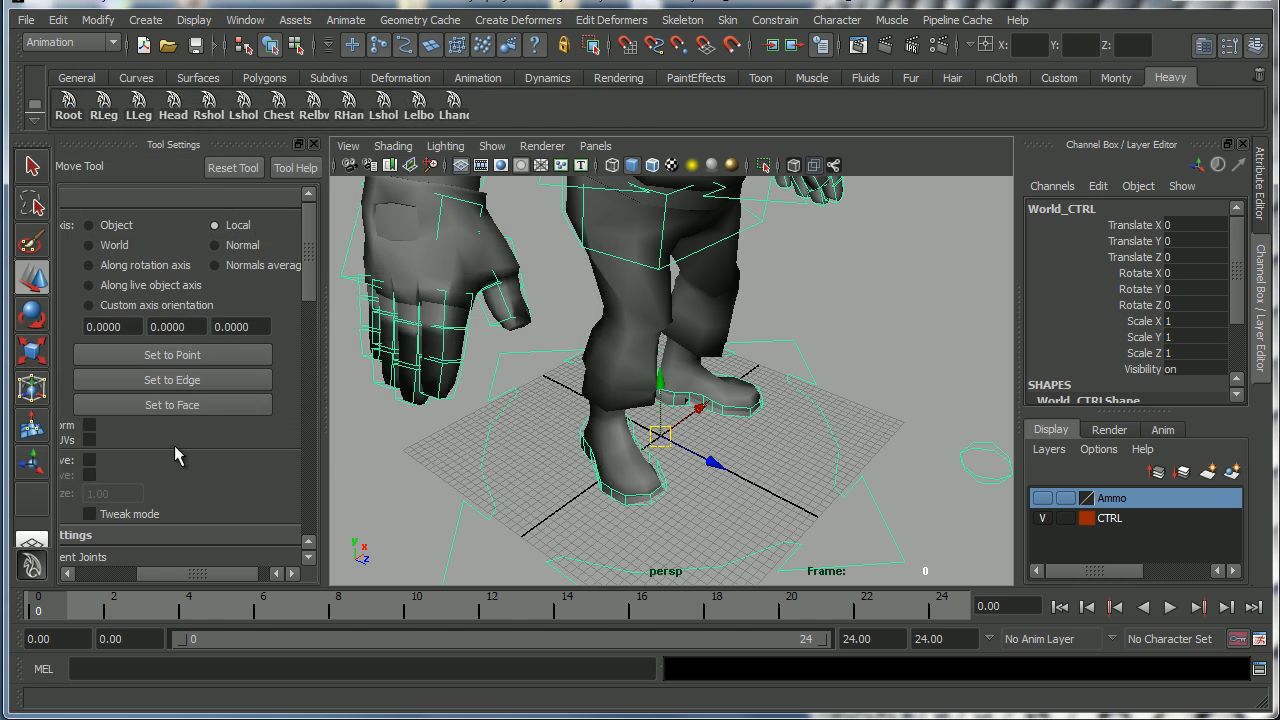
Set the grid's length and width to 48 units.
alt+drag(531, 434, 740, 387)
alt+right_drag(740, 387, 651, 443)
alt+drag(651, 443, 631, 474)
alt+right_drag(634, 474, 628, 473)
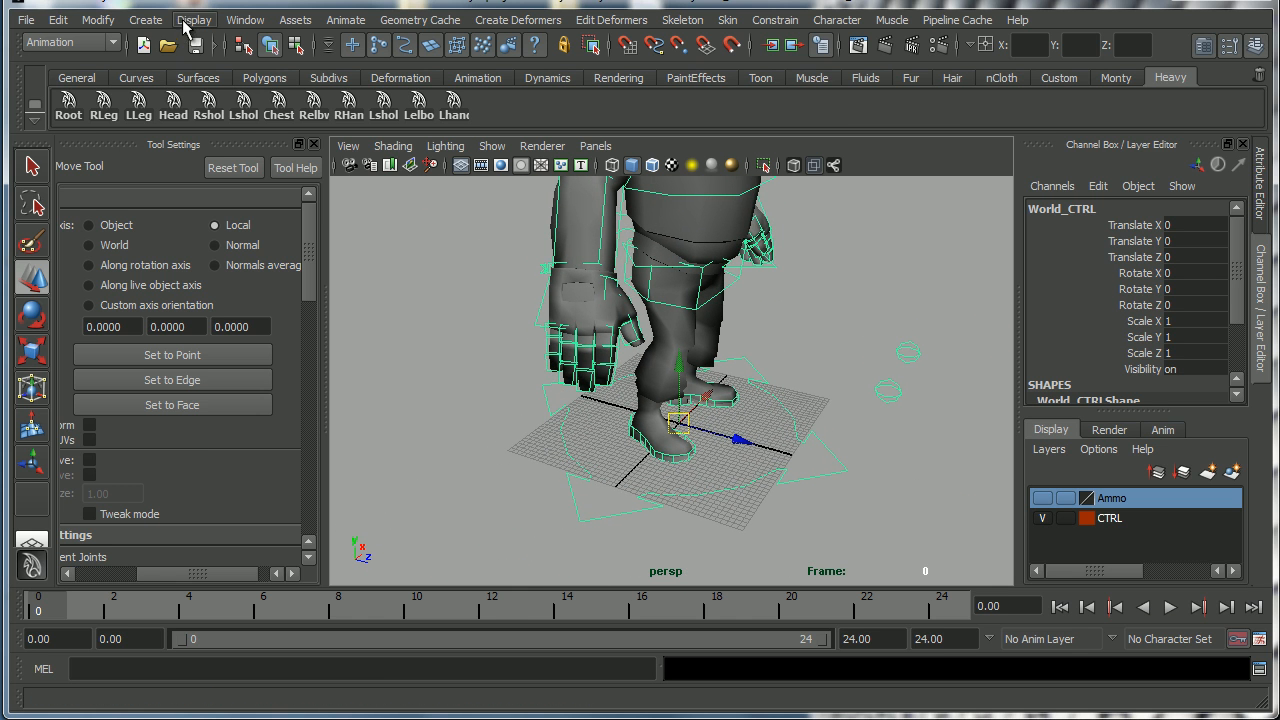
click(190, 22)
click(312, 48)
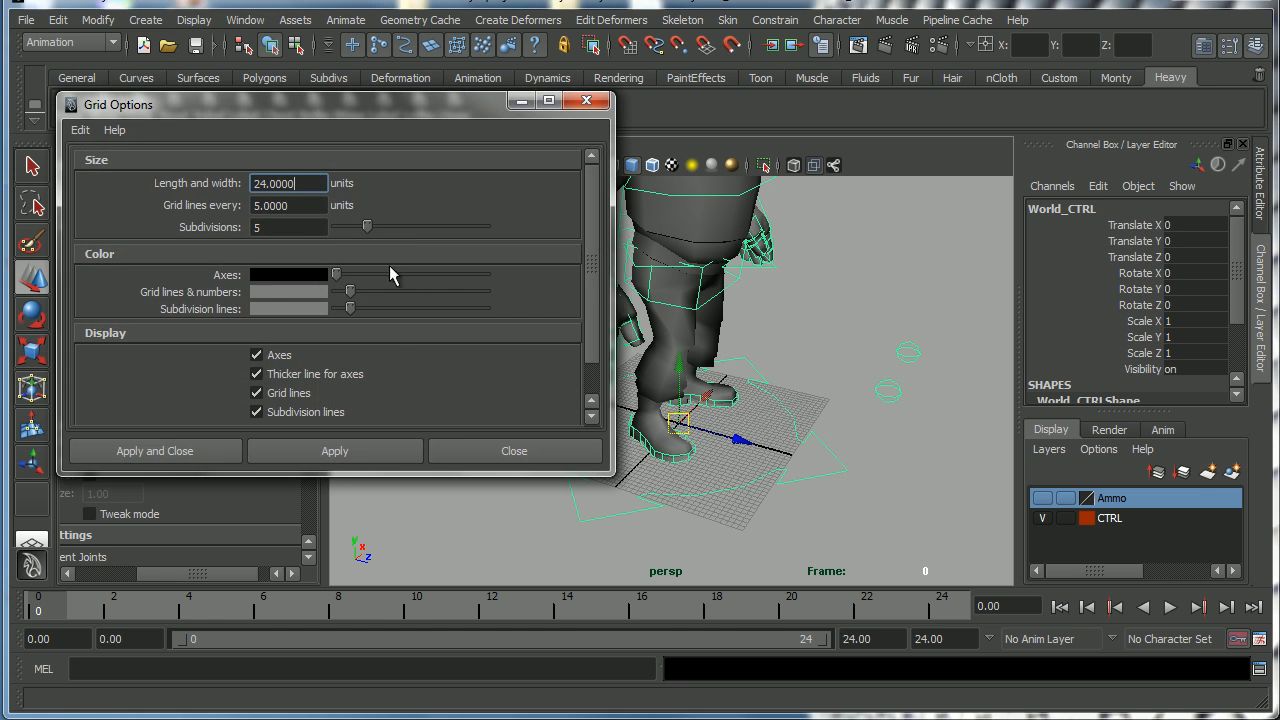
drag(308, 184, 232, 184)
text(48)
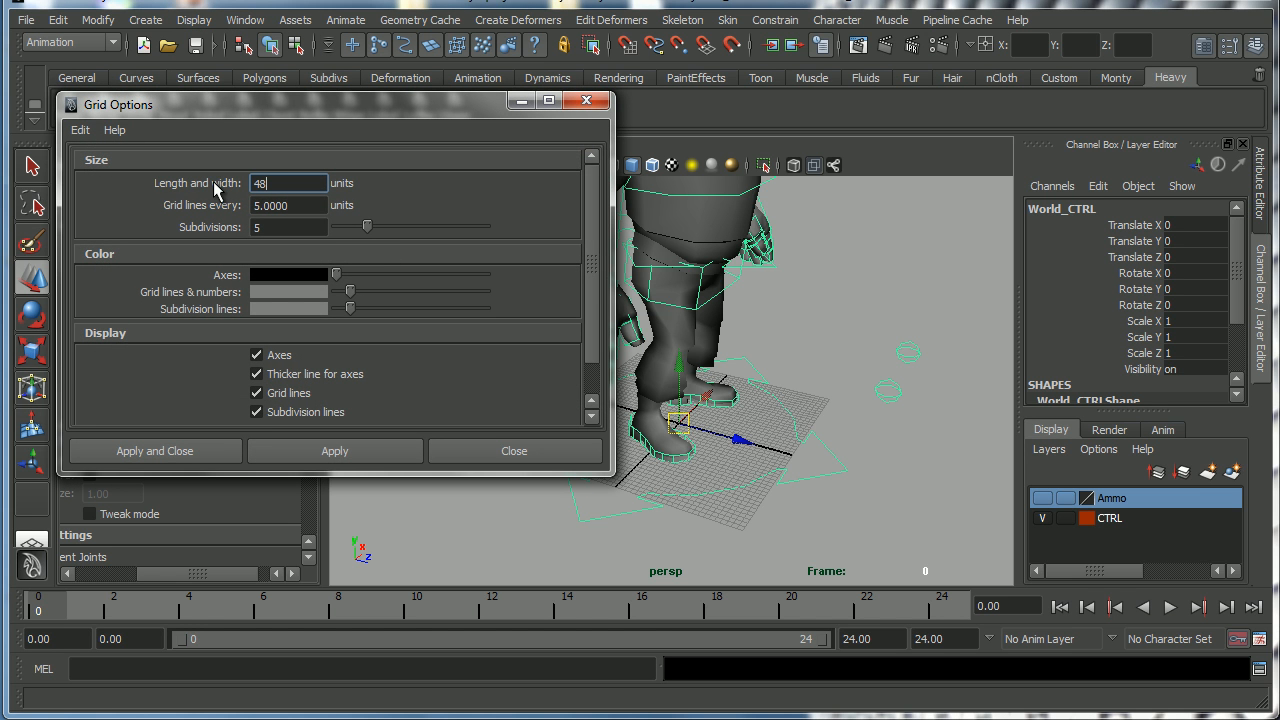
click(209, 449)
Select the right foot control and move it forward along Z.
alt+right_drag(640, 430, 577, 406)
alt+drag(577, 406, 660, 429)
alt+right_drag(660, 429, 651, 514)
alt+drag(651, 514, 691, 514)
alt+middle_drag(691, 514, 616, 474)
alt+right_drag(616, 474, 802, 506)
click(607, 512)
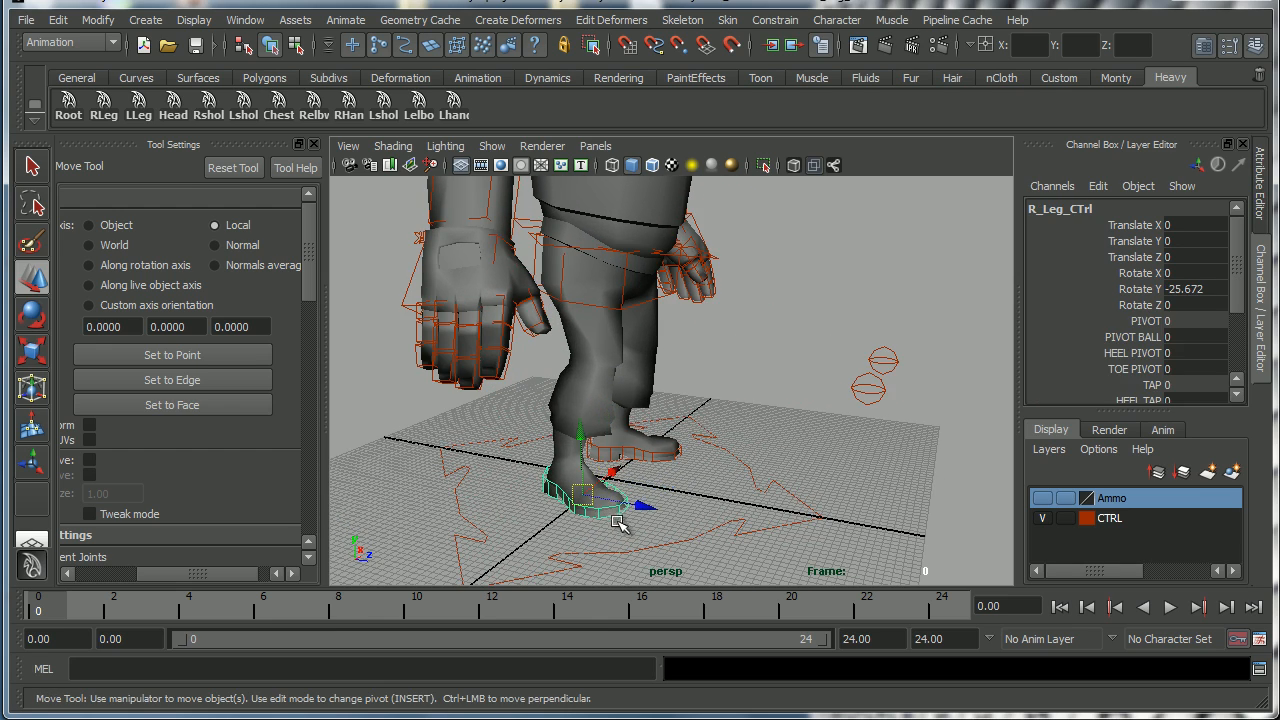
drag(645, 507, 845, 505)
Select the left foot control and try rotating it.
key(e)
key(w)
click(808, 516)
key(e)
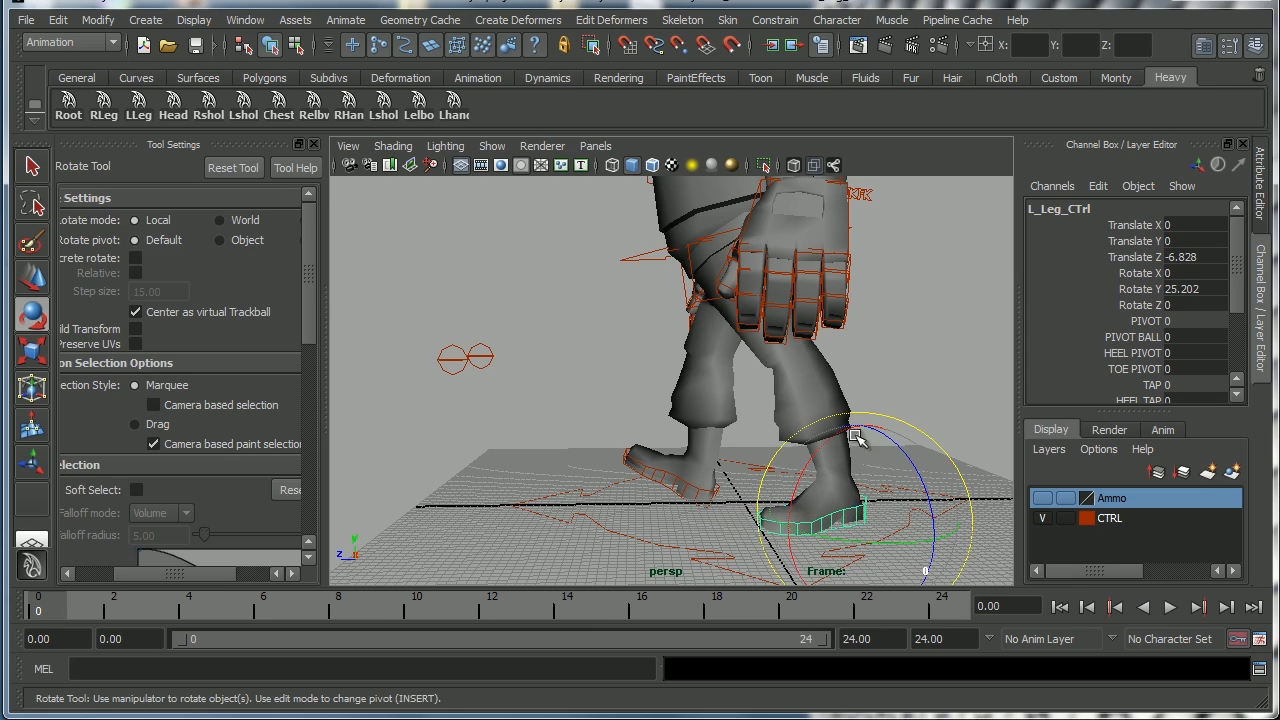
alt+drag(752, 493, 835, 424)
key(ctrl+z)
key(ctrl+z)
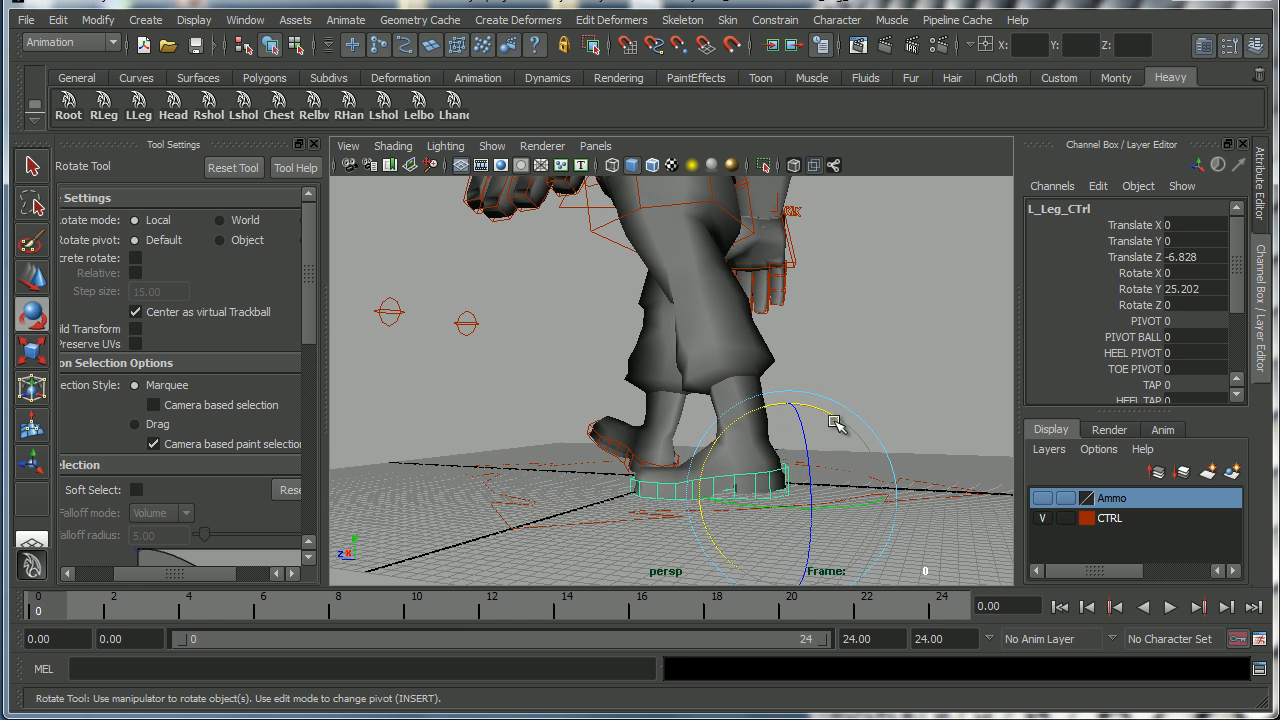
Set the left foot control's PIVOT BALL attribute to 1.7.
click(1120, 352)
key(ctrl+z)
mouse_move(872, 420)
middle_down()
mouse_move(860, 408)
mouse_move(877, 405)
middle_up()
click(1122, 340)
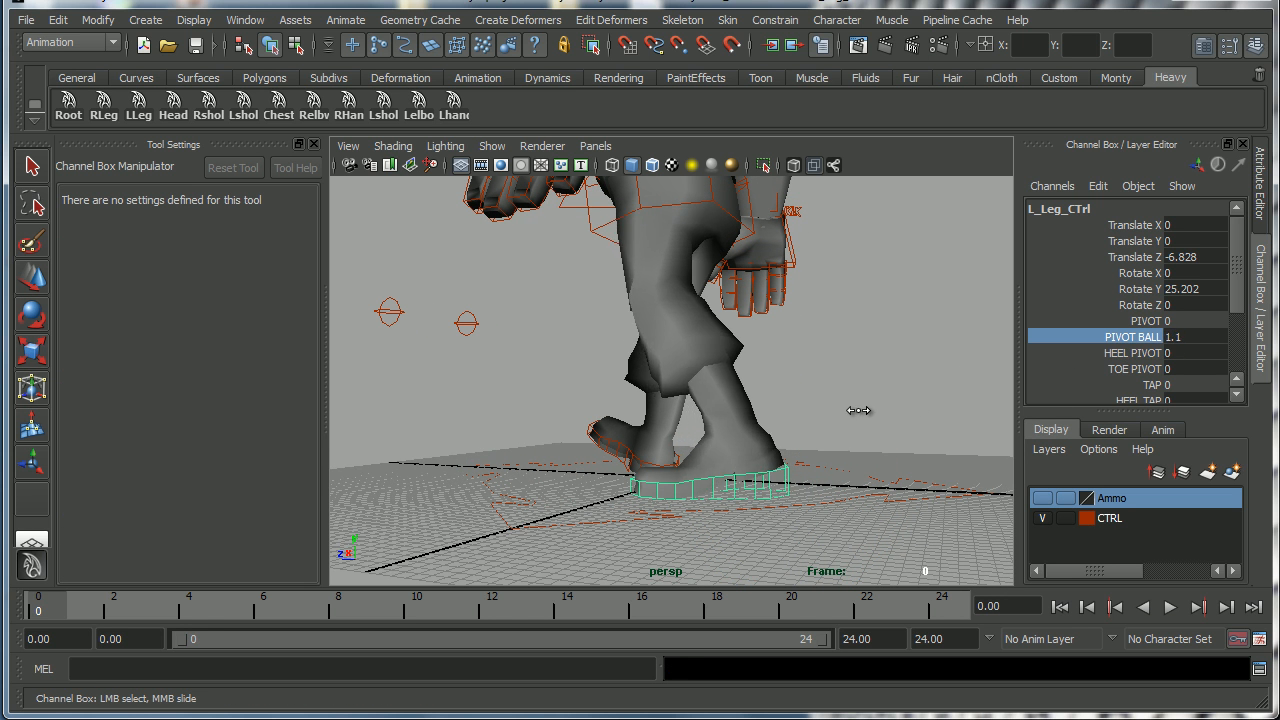
alt+drag(754, 449, 816, 450)
middle_drag(818, 449, 824, 446)
alt+drag(780, 454, 831, 477)
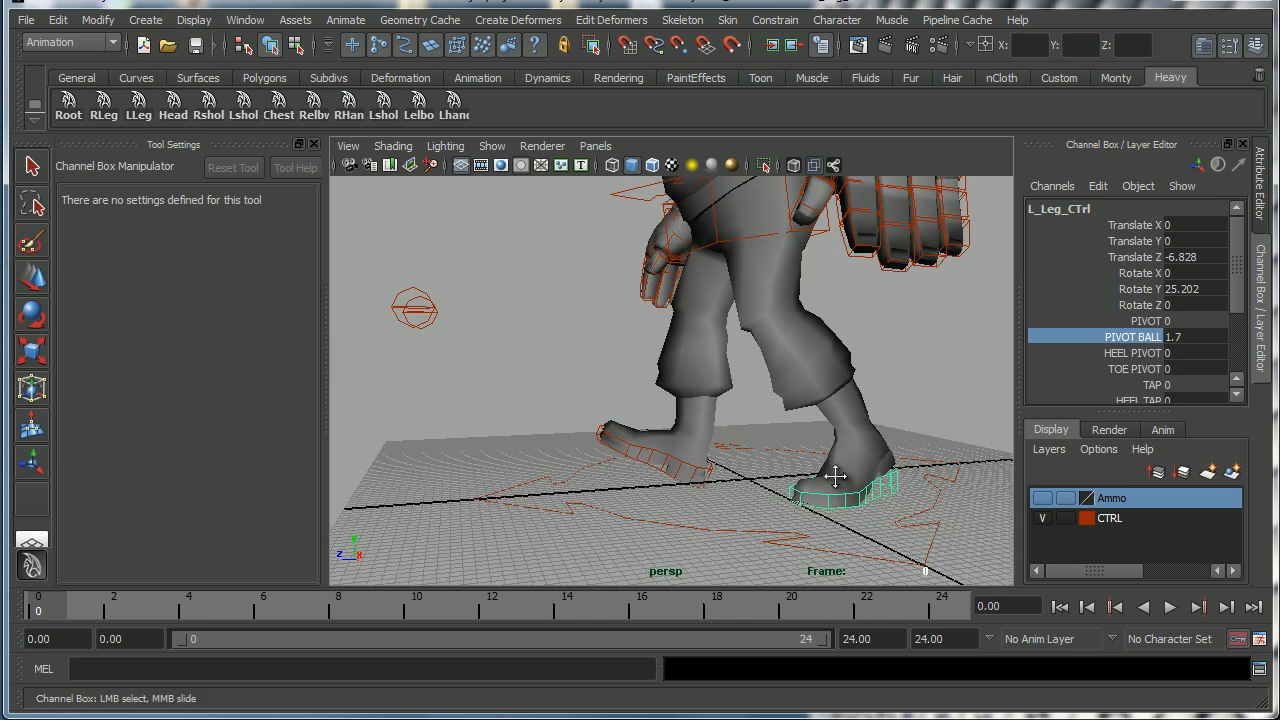
alt+right_drag(831, 477, 711, 482)
alt+drag(711, 482, 768, 484)
Nudge the left foot control sideways along X.
click(710, 436)
key(e)
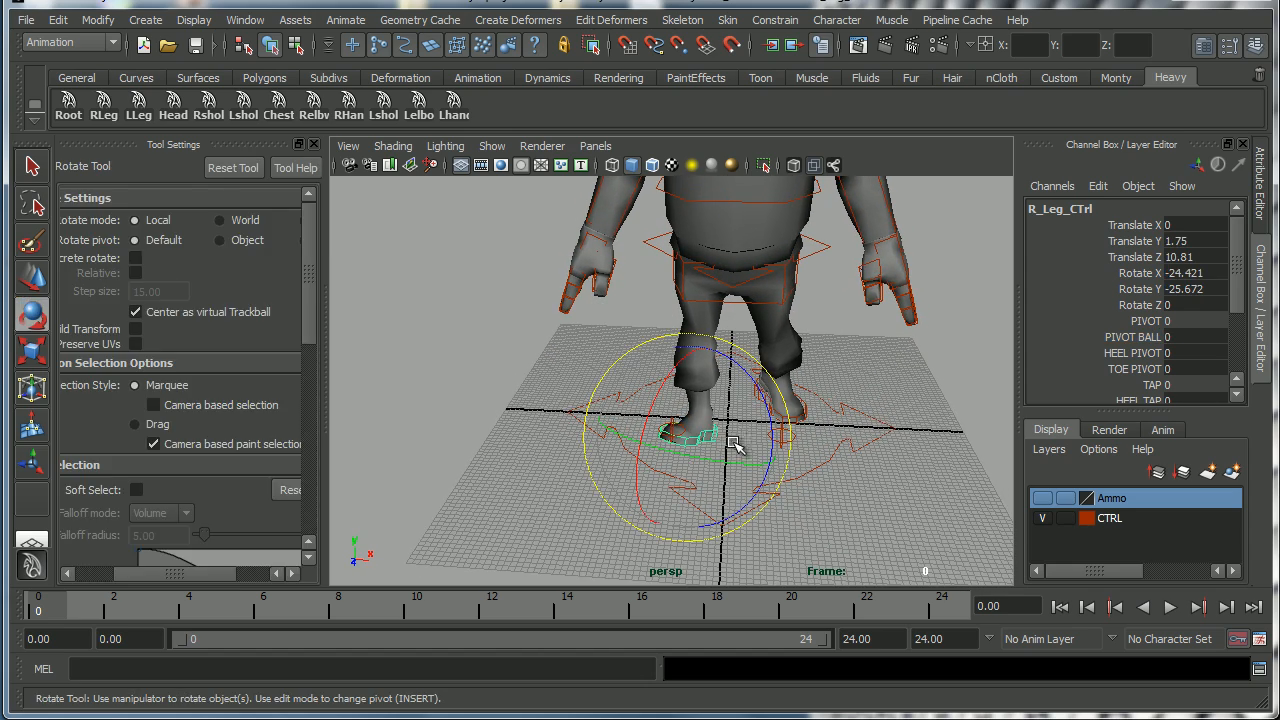
key(w)
drag(763, 437, 755, 444)
alt+drag(757, 446, 775, 440)
click(793, 415)
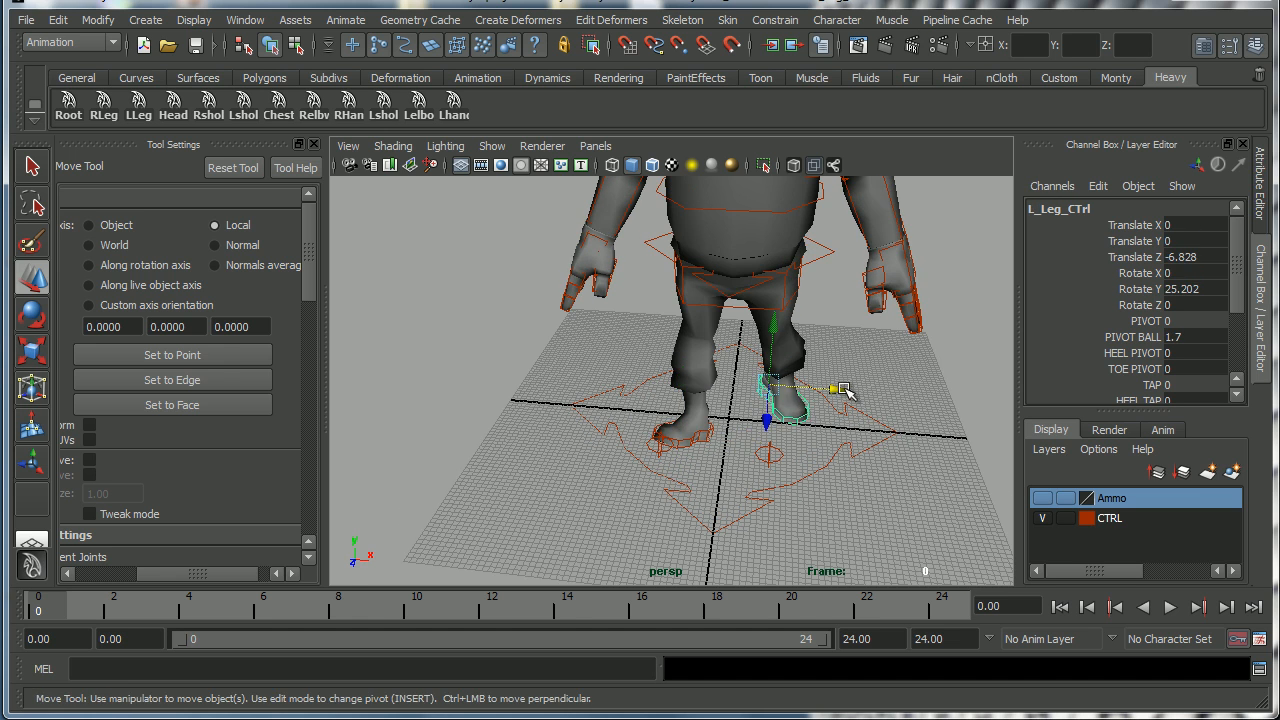
drag(845, 394, 840, 392)
alt+drag(735, 455, 352, 266)
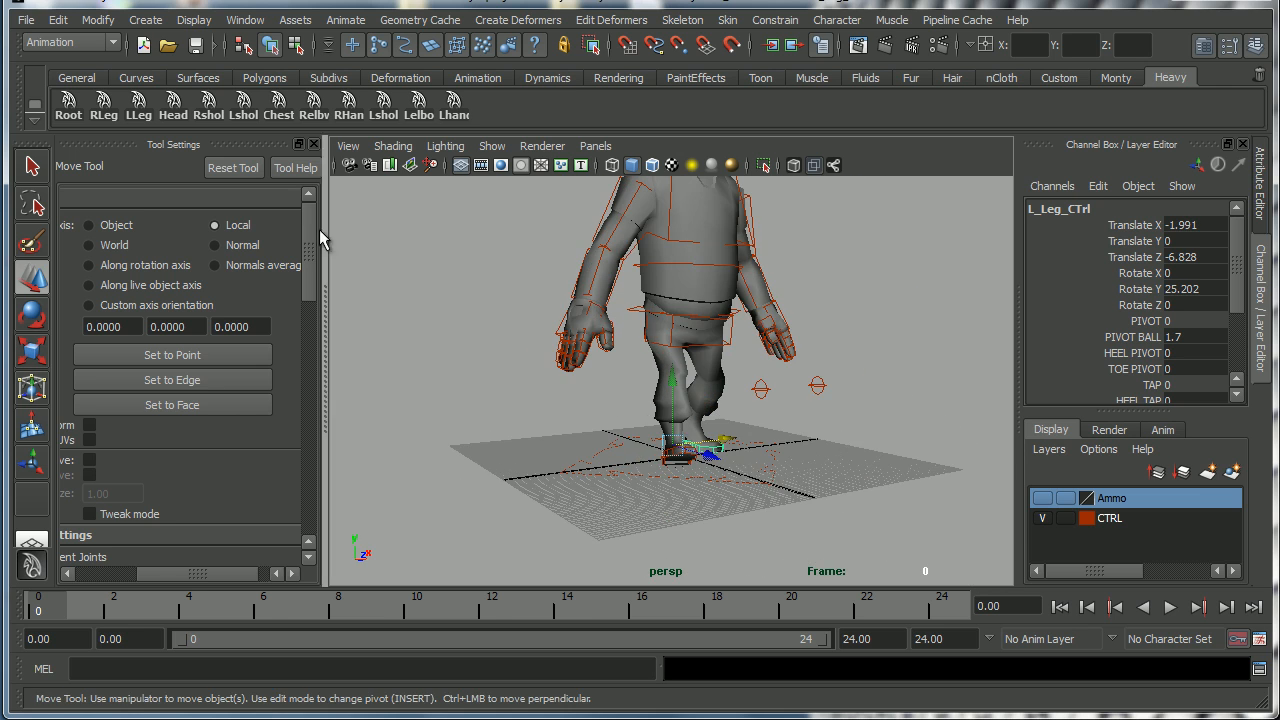
alt+drag(538, 356, 495, 513)
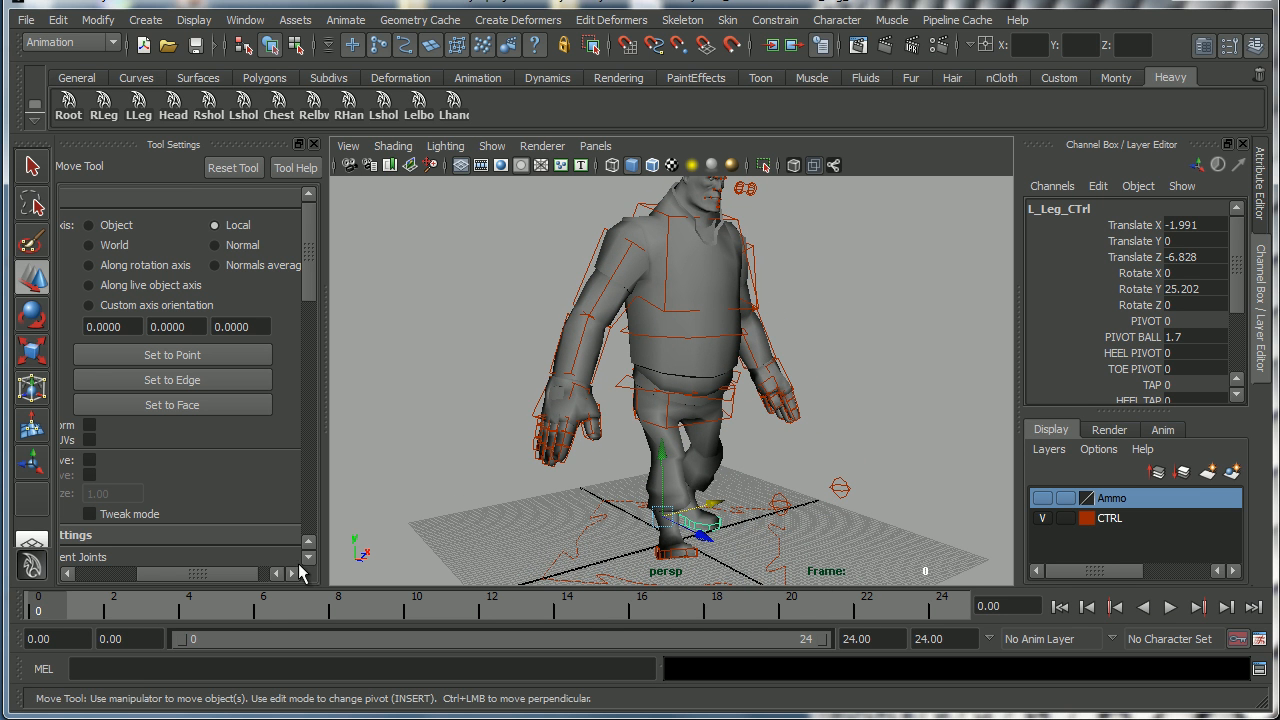
Set the playback and animation start times to 1.
click(128, 639)
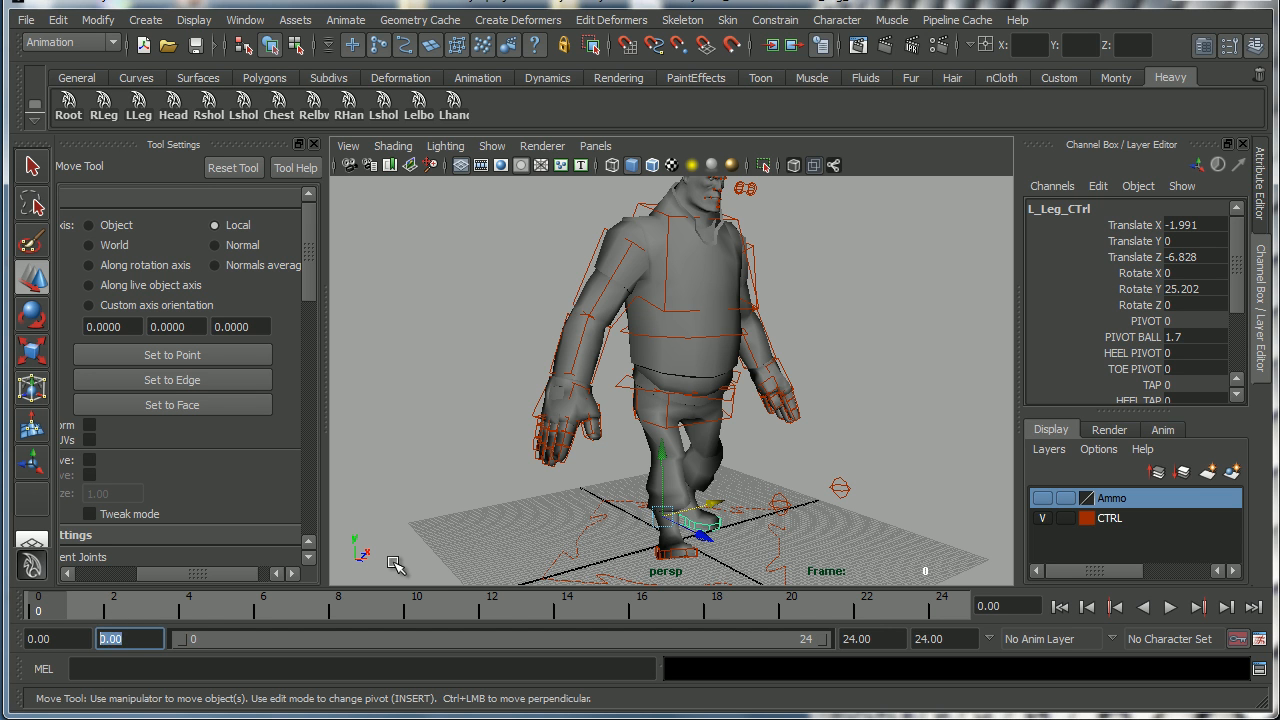
text(1)
key(Return)
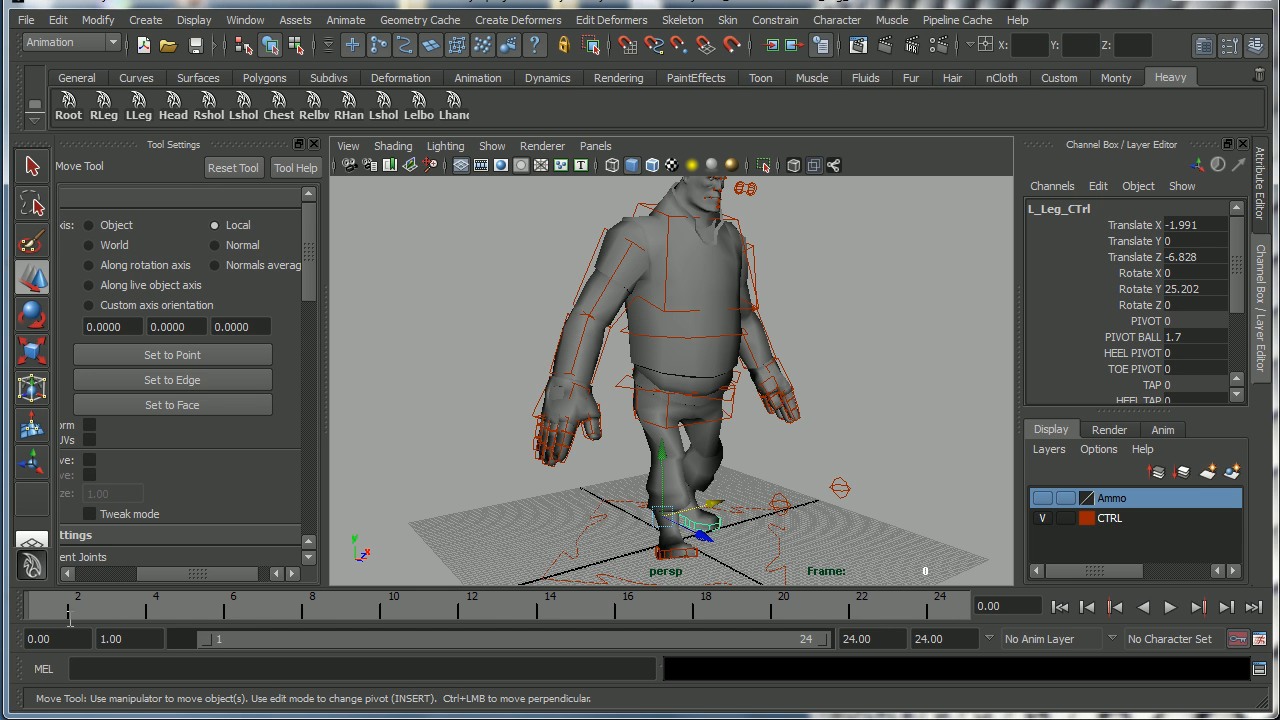
click(55, 638)
text(1)
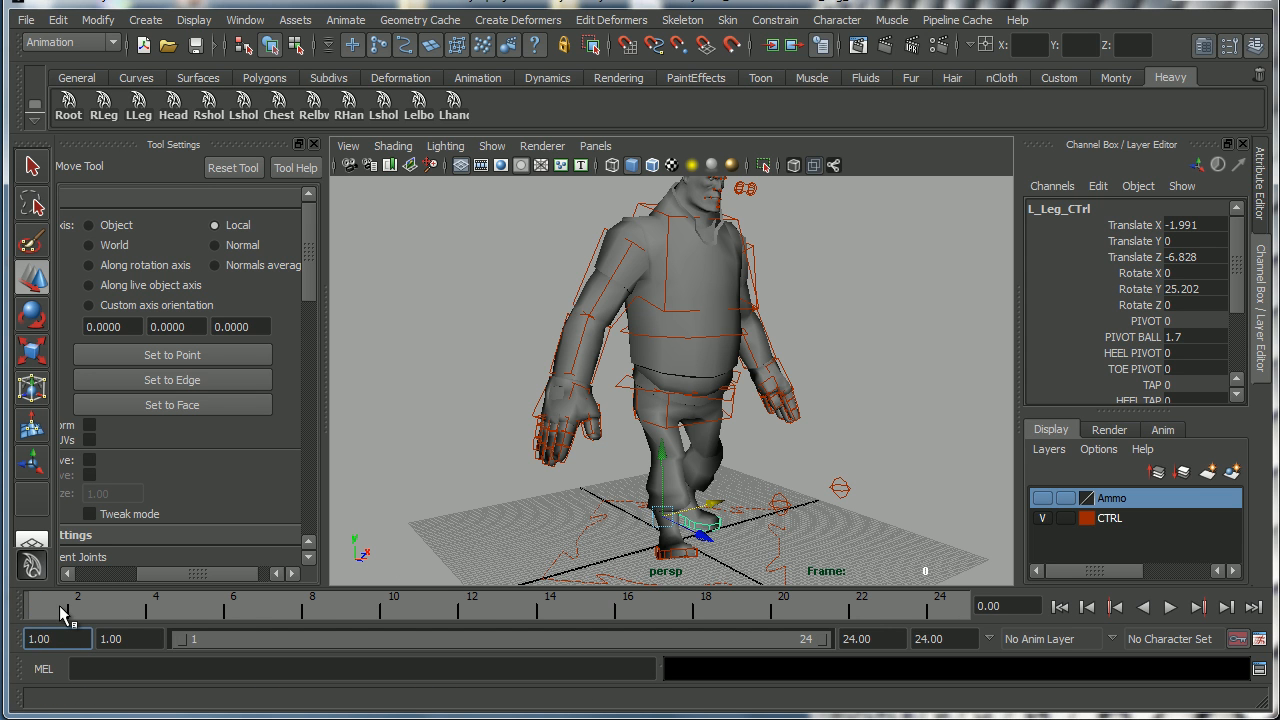
Set the playback and animation start times to 101.
click(105, 638)
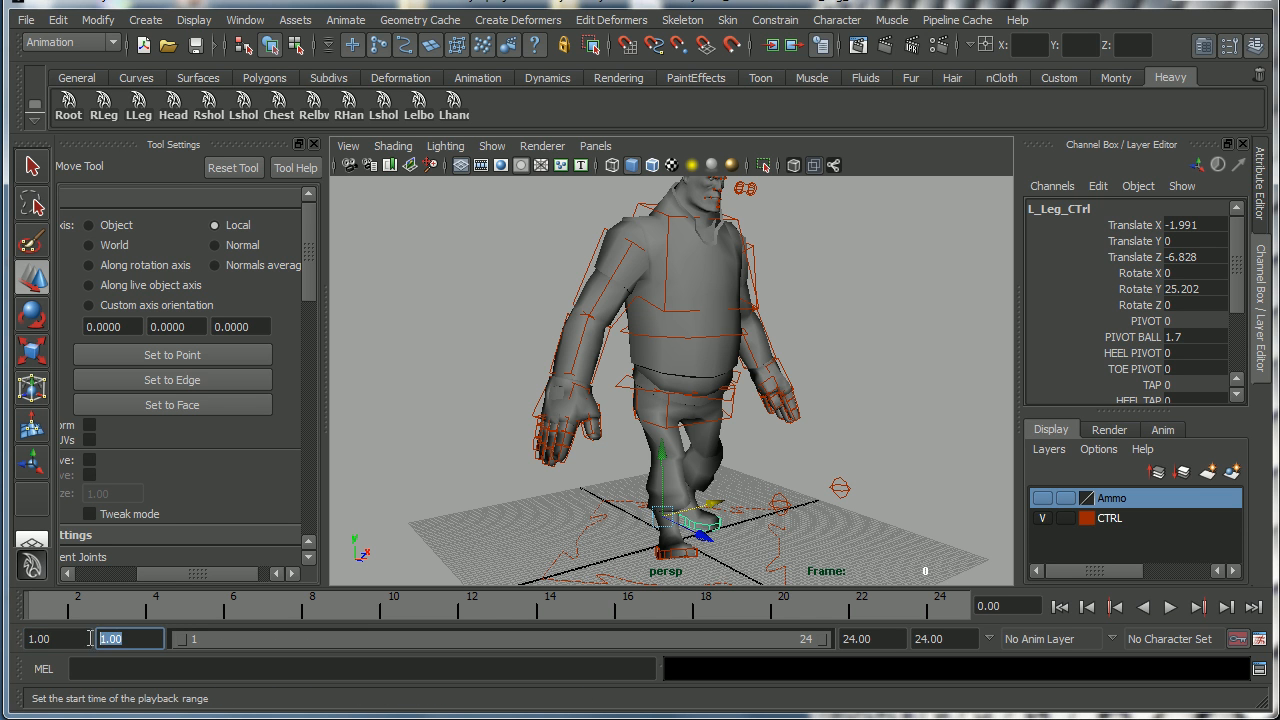
text(101)
key(Return)
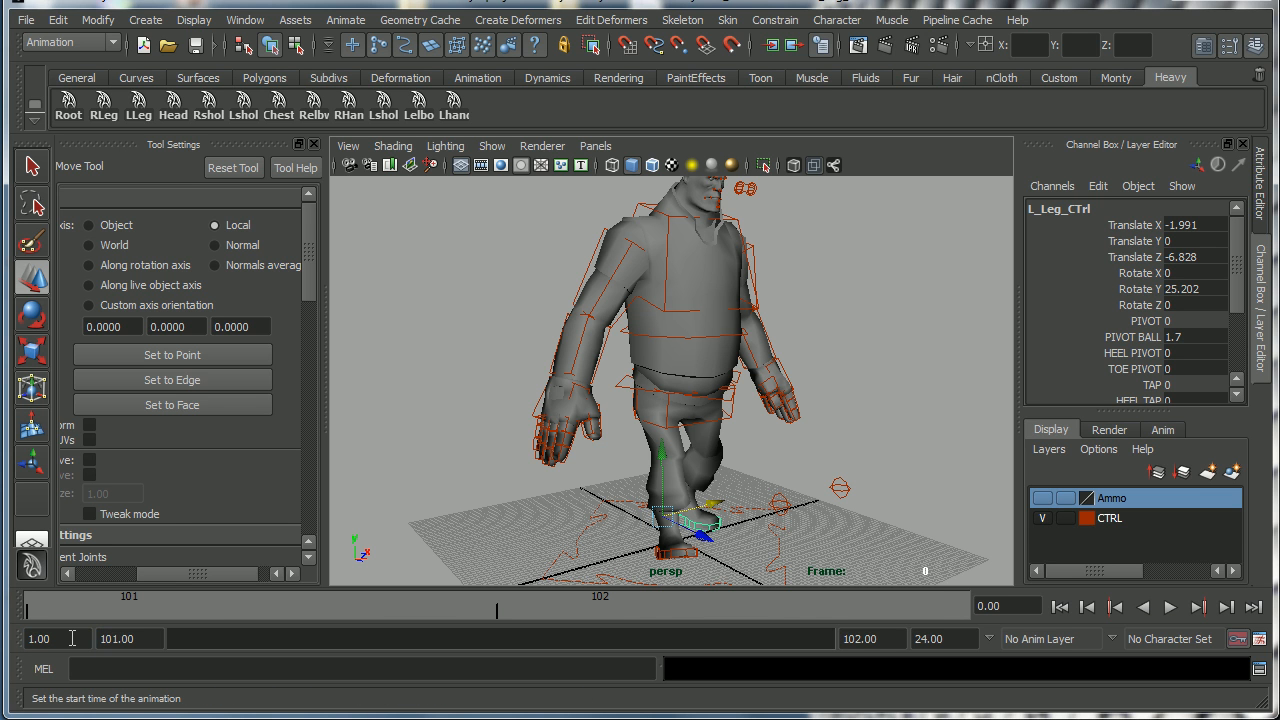
click(58, 638)
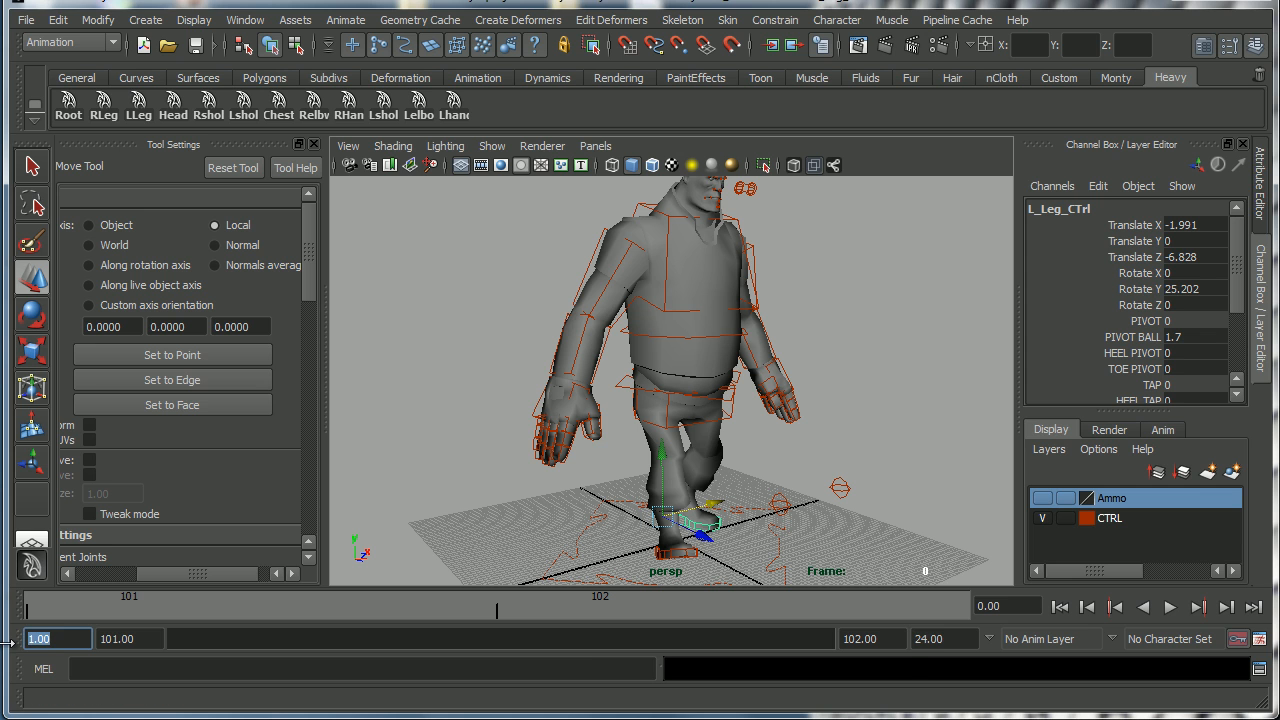
key(Return)
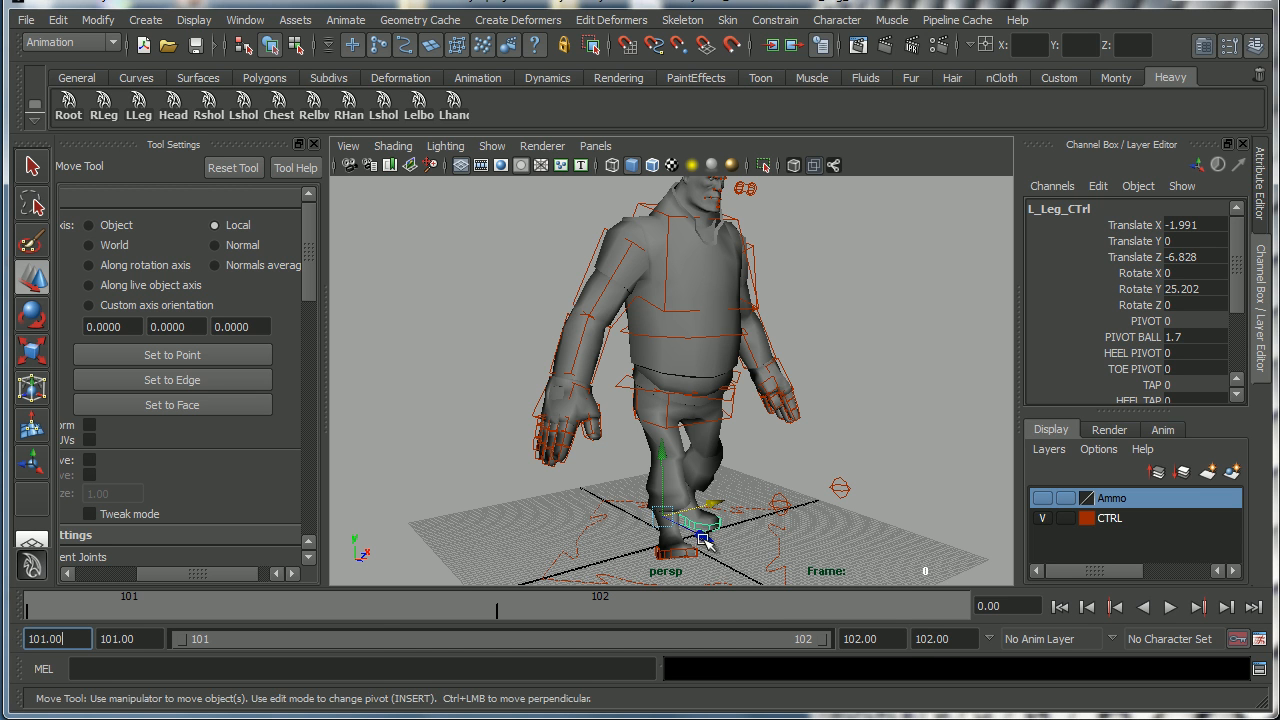
Set the animation end time to 133.
drag(949, 646, 897, 632)
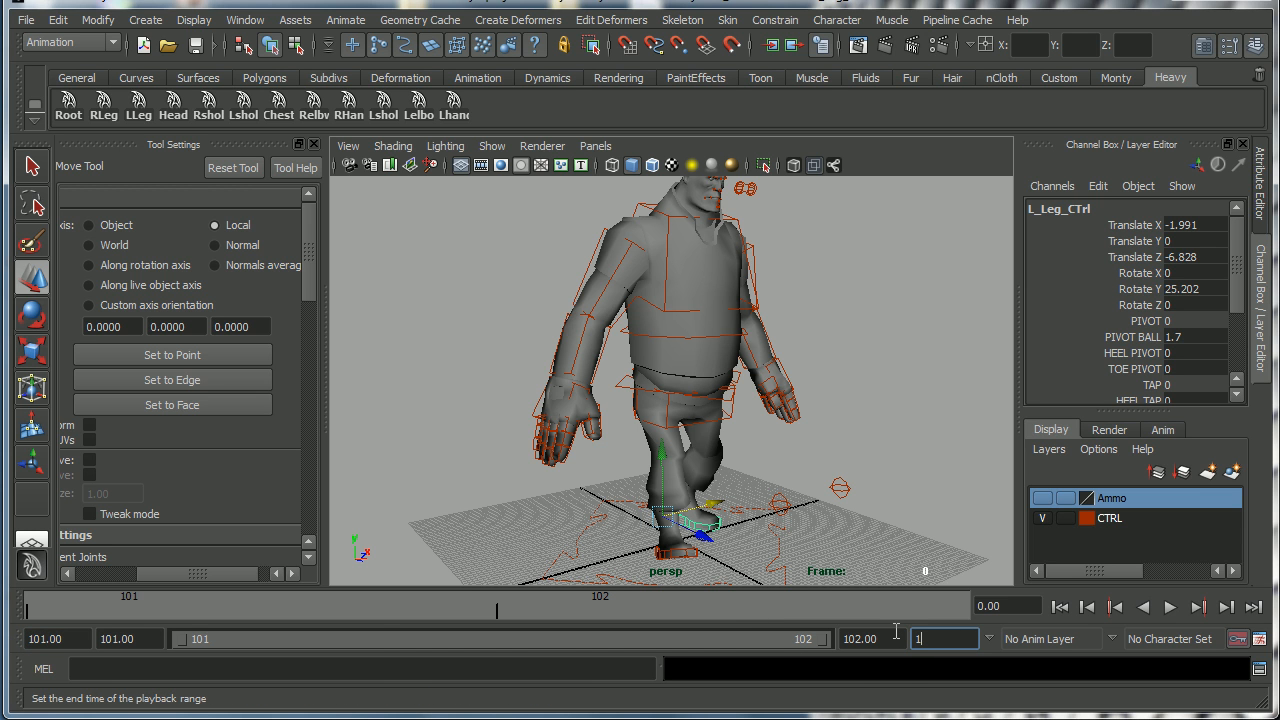
text(133)
key(Return)
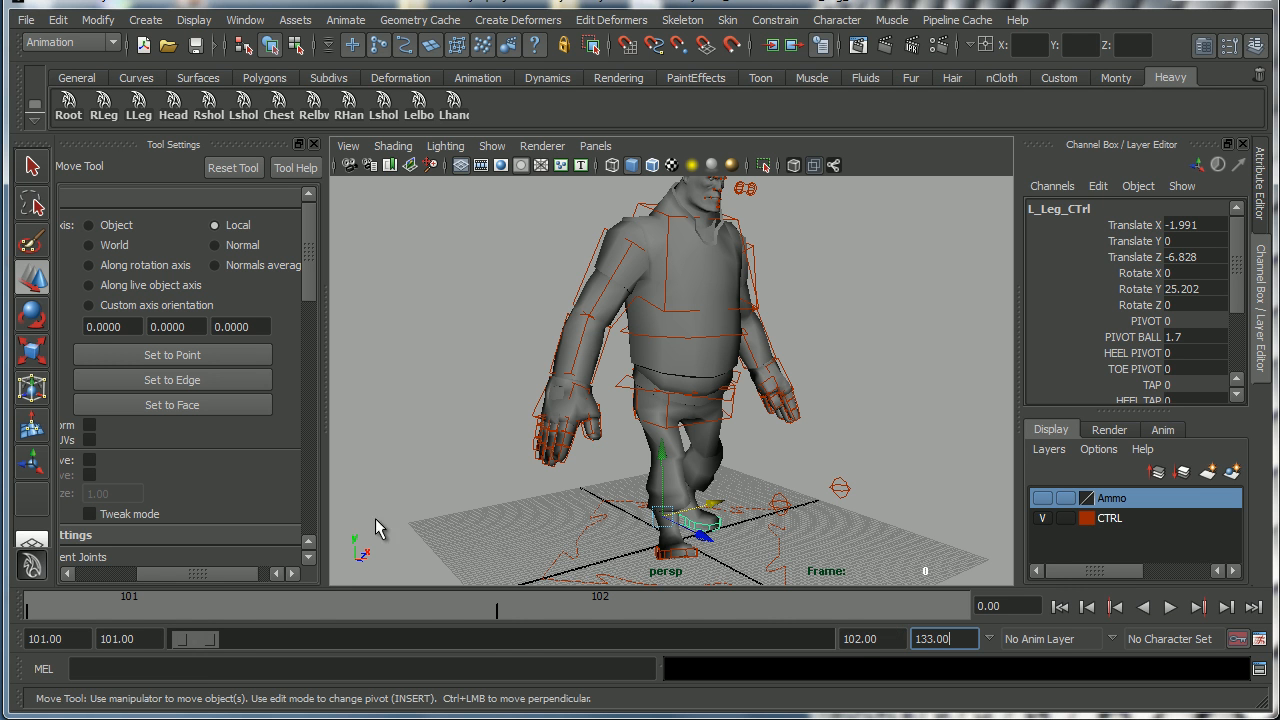
Expand the time slider's range bar to span frames 101 to 133.
drag(220, 636, 826, 637)
alt+drag(787, 508, 646, 443)
alt+middle_drag(646, 443, 650, 462)
alt+right_drag(650, 462, 742, 450)
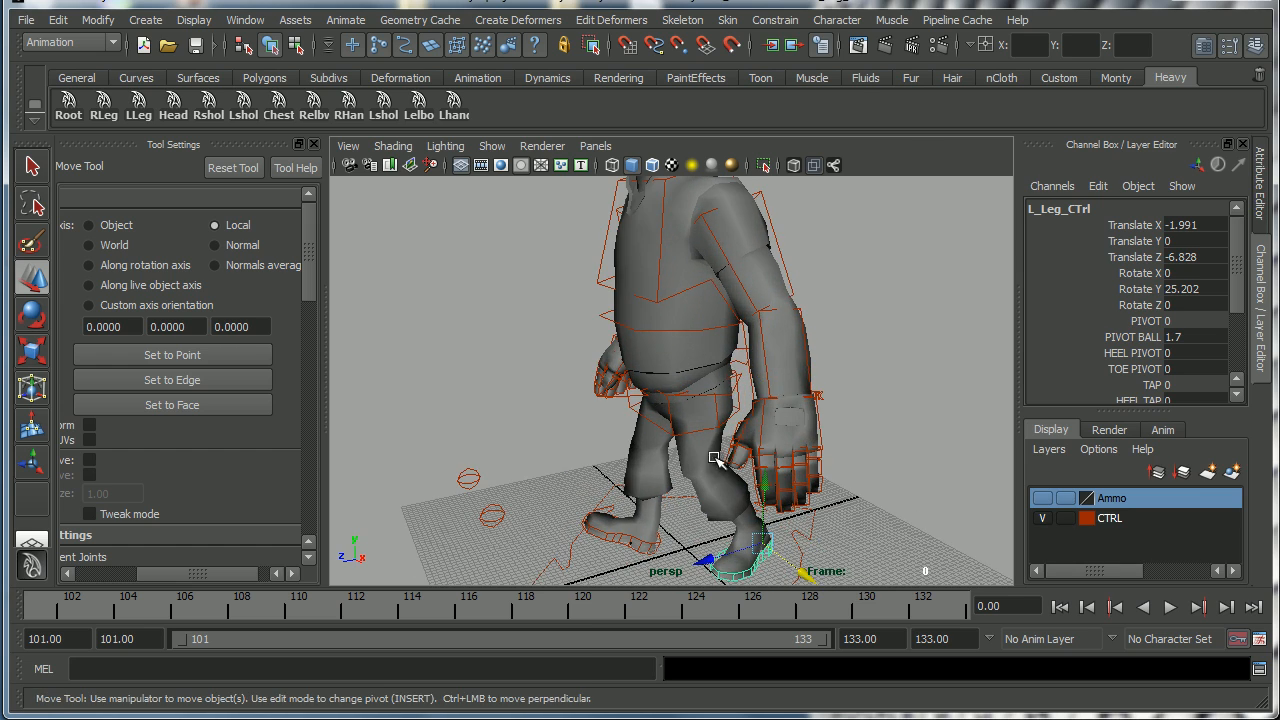
Rotate the left shoulder control backward to about -32 degrees in Y.
click(725, 260)
key(e)
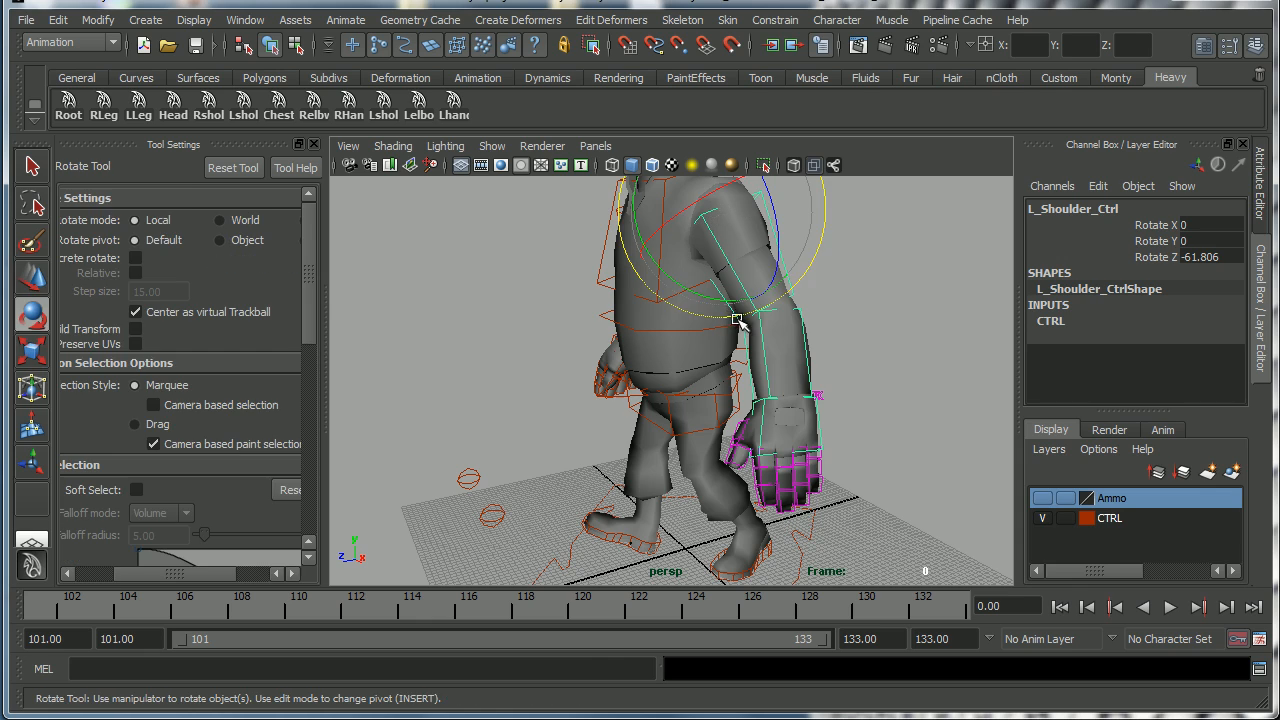
drag(706, 297, 658, 288)
alt+drag(662, 353, 760, 420)
mouse_move(690, 465)
alt+mouse_down()
mouse_move(614, 449)
mouse_move(663, 463)
mouse_move(675, 483)
alt+mouse_up()
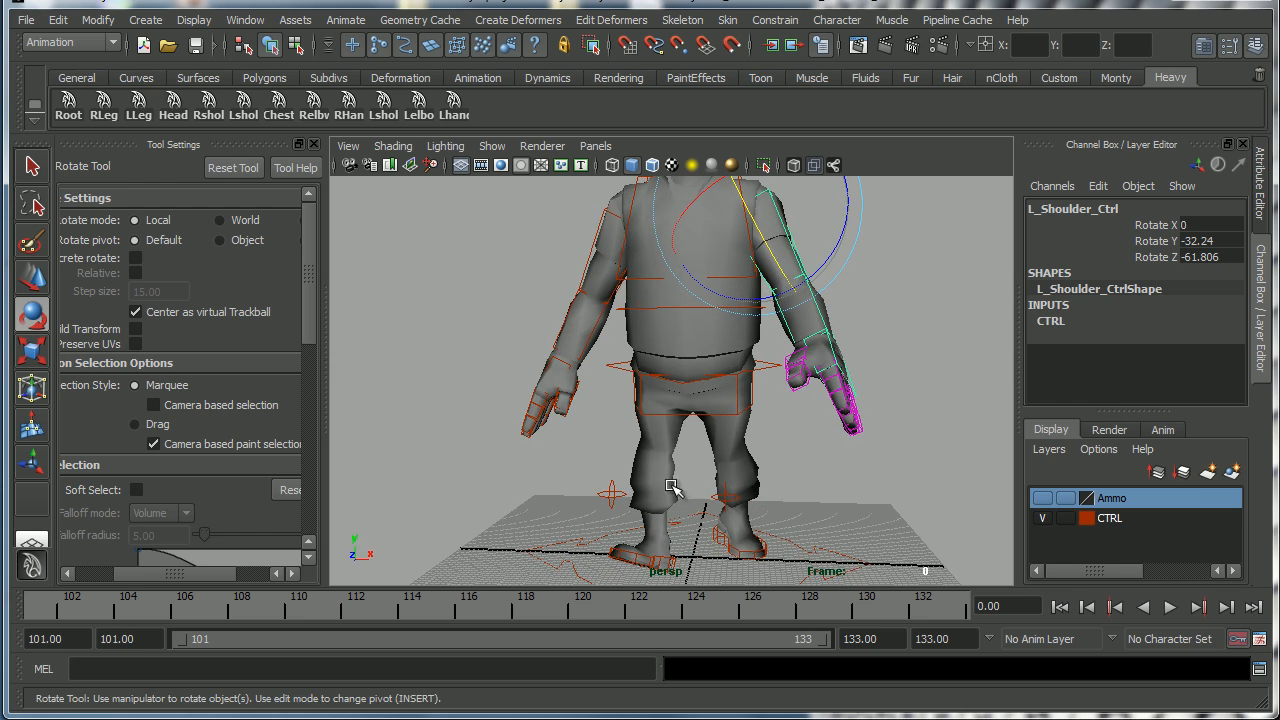
alt+drag(660, 340, 803, 383)
alt+drag(693, 241, 720, 378)
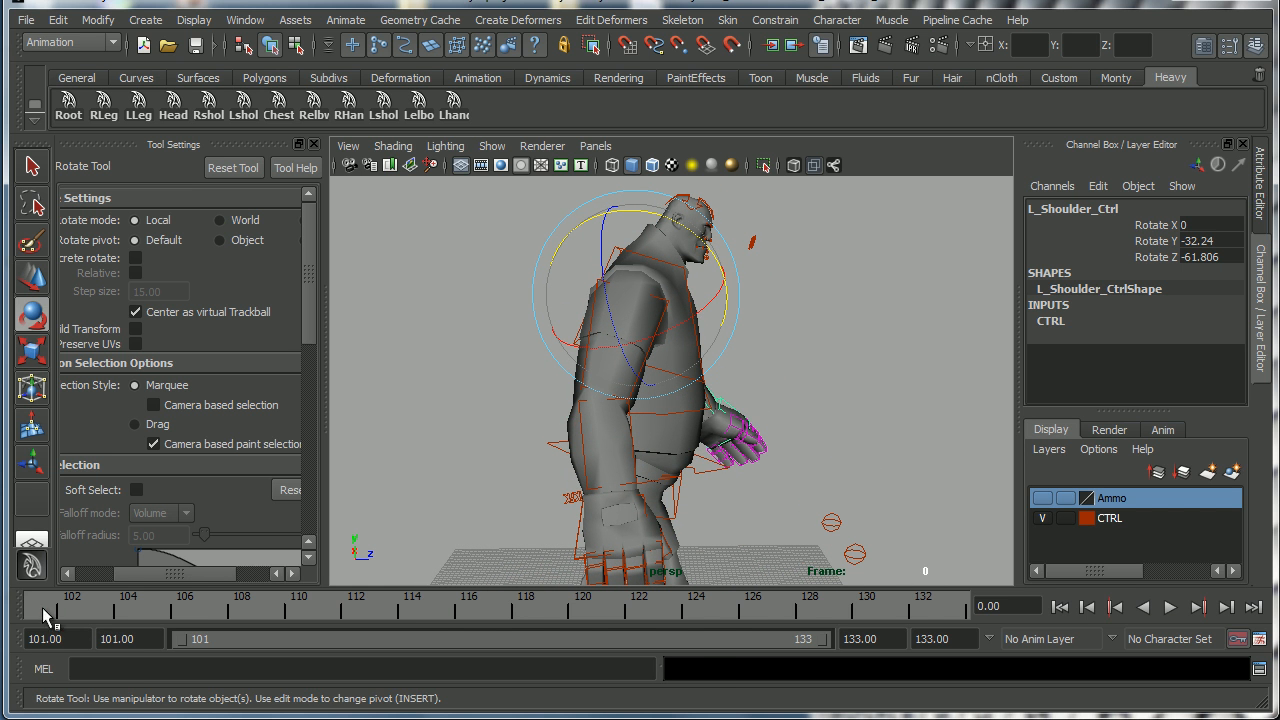
alt+drag(560, 380, 575, 290)
Rotate the right shoulder control forward to about 17 degrees in Y and set a key on it.
click(588, 290)
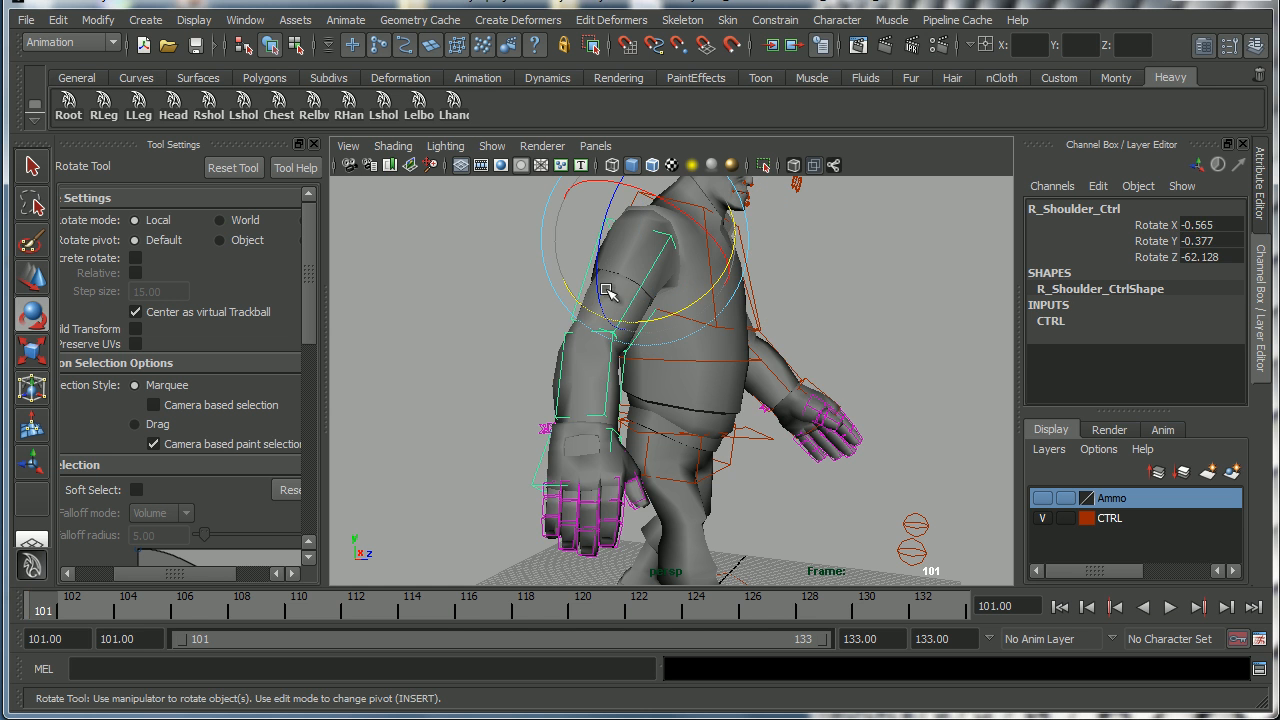
drag(720, 277, 714, 294)
alt+drag(694, 352, 592, 374)
alt+middle_drag(602, 375, 620, 382)
drag(615, 270, 618, 264)
alt+drag(662, 366, 811, 366)
alt+right_drag(811, 366, 711, 377)
alt+drag(711, 377, 693, 383)
alt+middle_drag(693, 383, 710, 386)
alt+right_drag(710, 386, 755, 398)
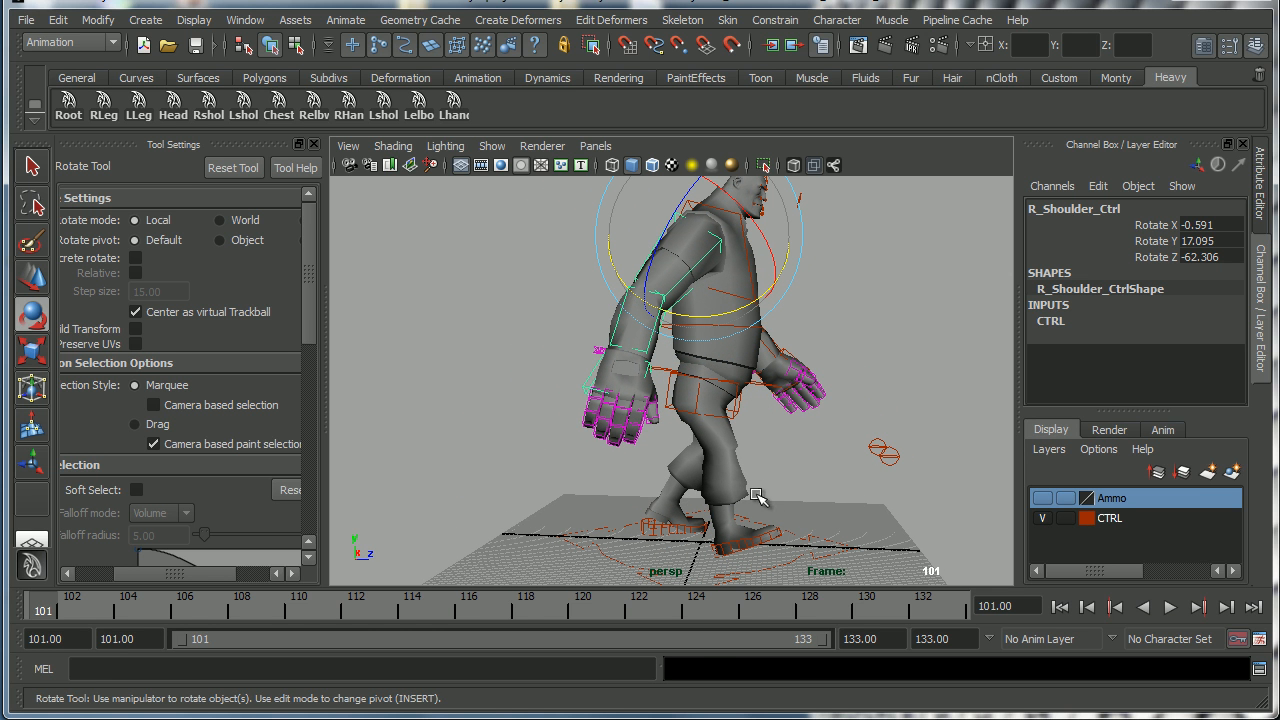
key(s)
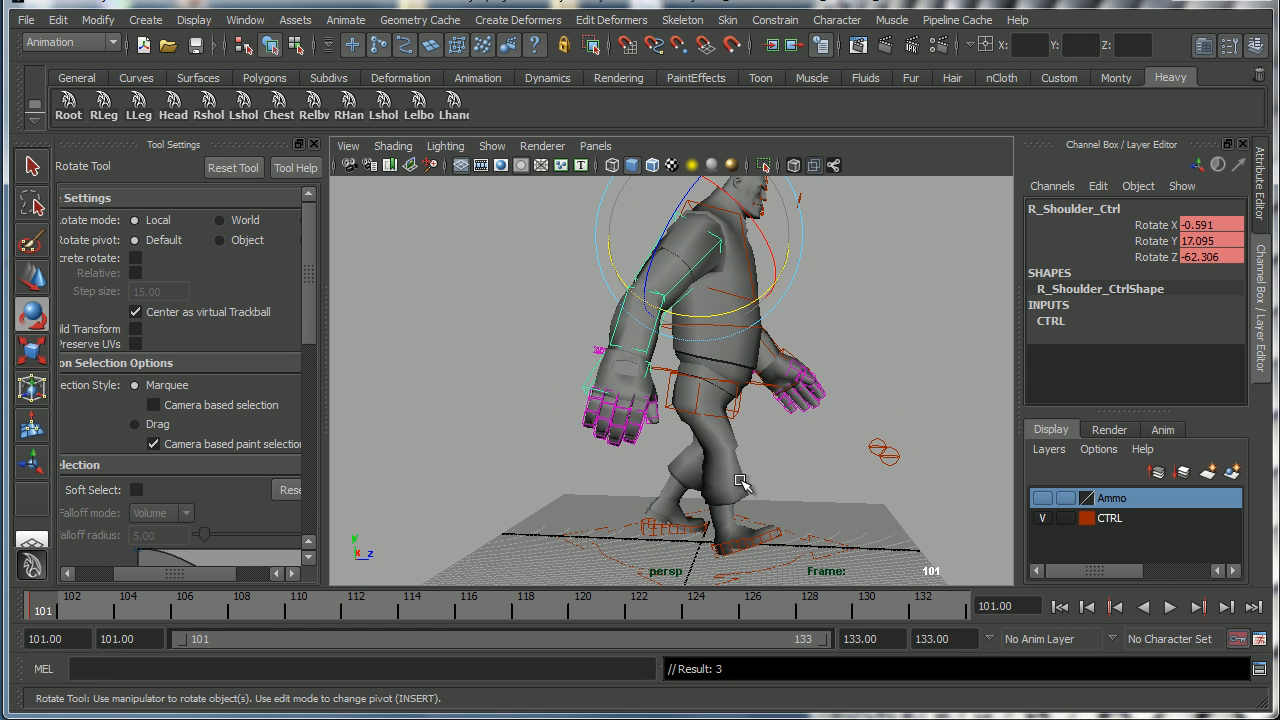
Set keys on the left and right foot controls.
alt+middle_drag(653, 540, 628, 498)
alt+right_drag(628, 498, 646, 514)
click(643, 498)
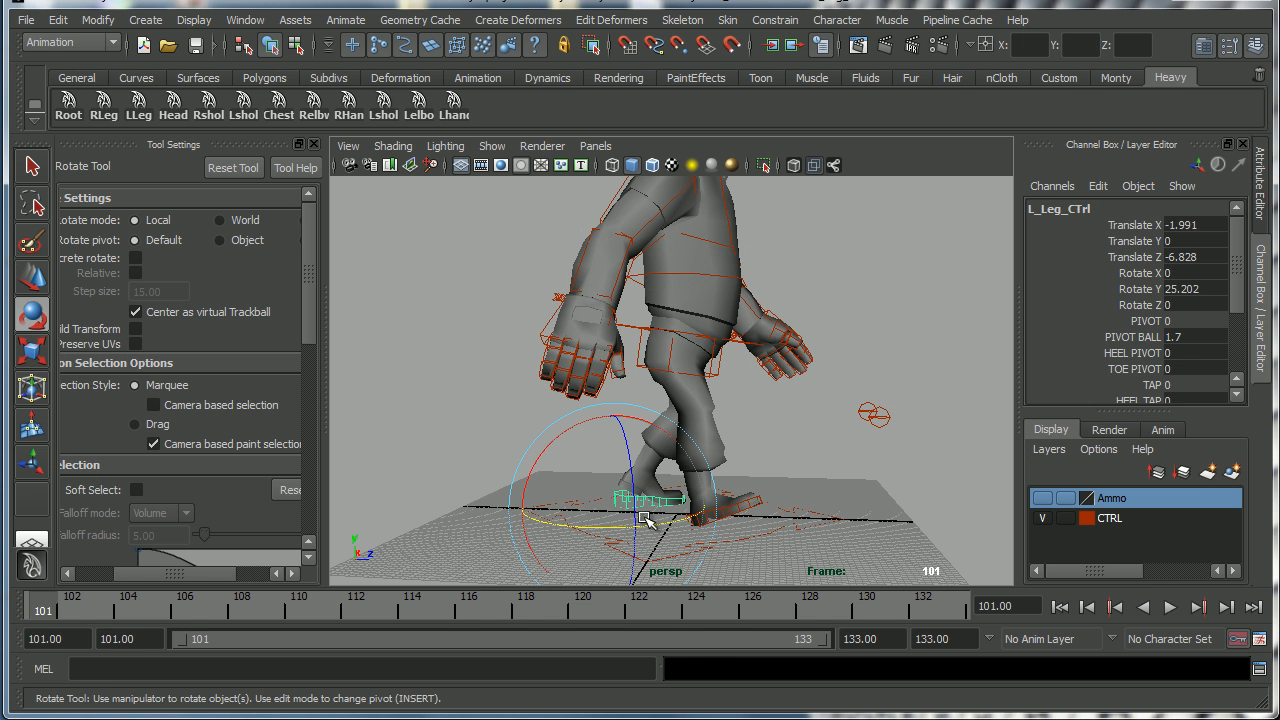
key(s)
click(748, 510)
key(s)
alt+drag(748, 510, 742, 493)
alt+middle_drag(760, 400, 737, 437)
alt+right_drag(737, 437, 811, 473)
Select the Root control and the left leg pole vector control and set keys on each.
click(70, 115)
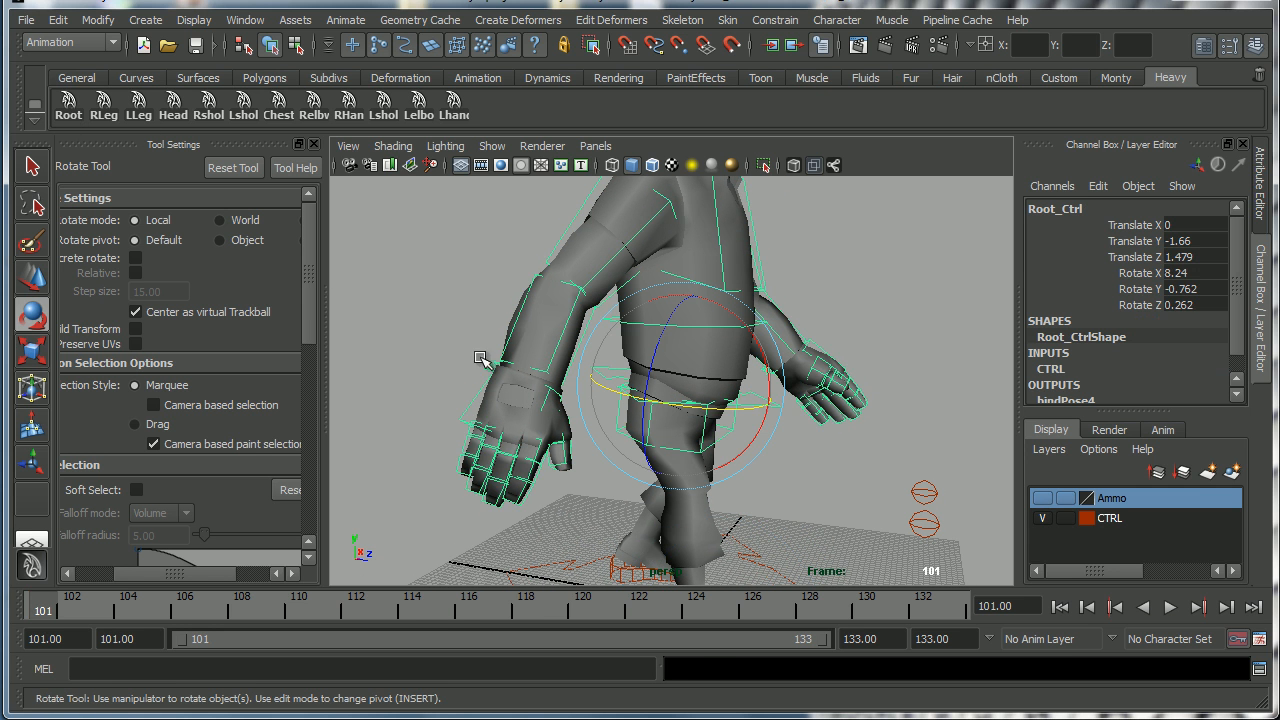
key(s)
alt+right_drag(790, 444, 634, 418)
alt+middle_drag(690, 403, 709, 407)
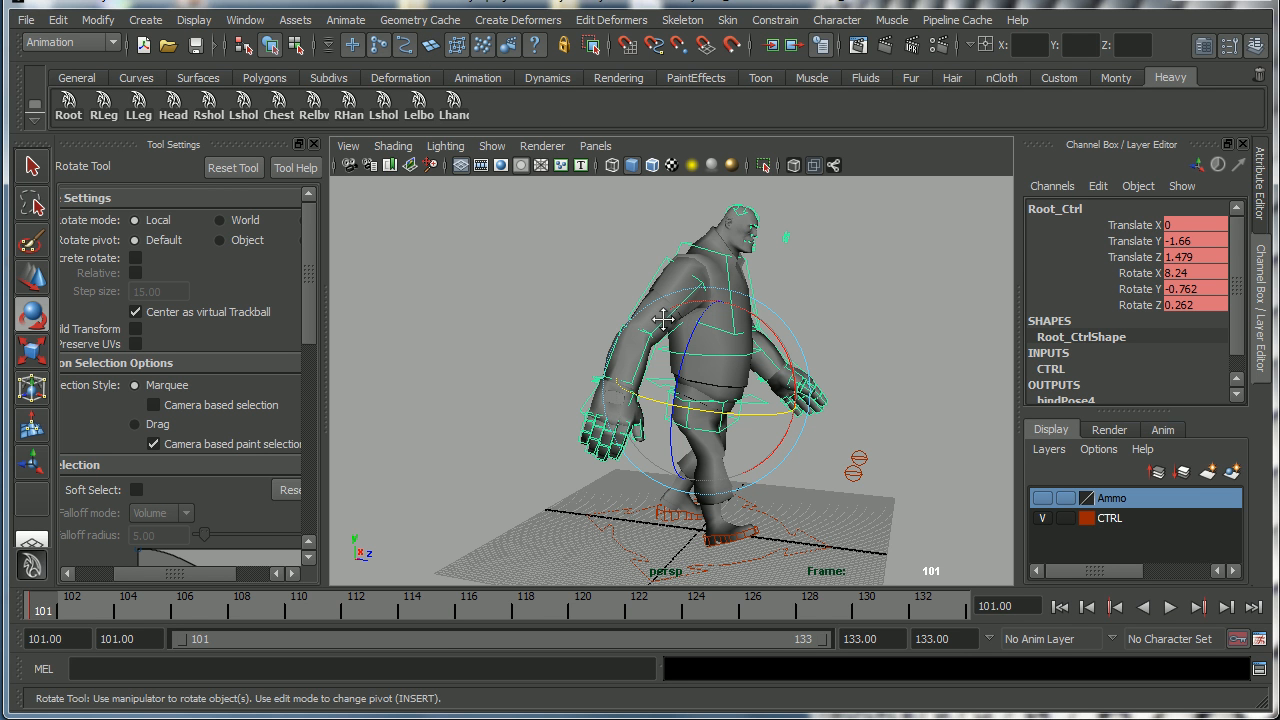
alt+middle_drag(663, 318, 657, 331)
alt+right_drag(657, 331, 640, 331)
drag(830, 468, 830, 468)
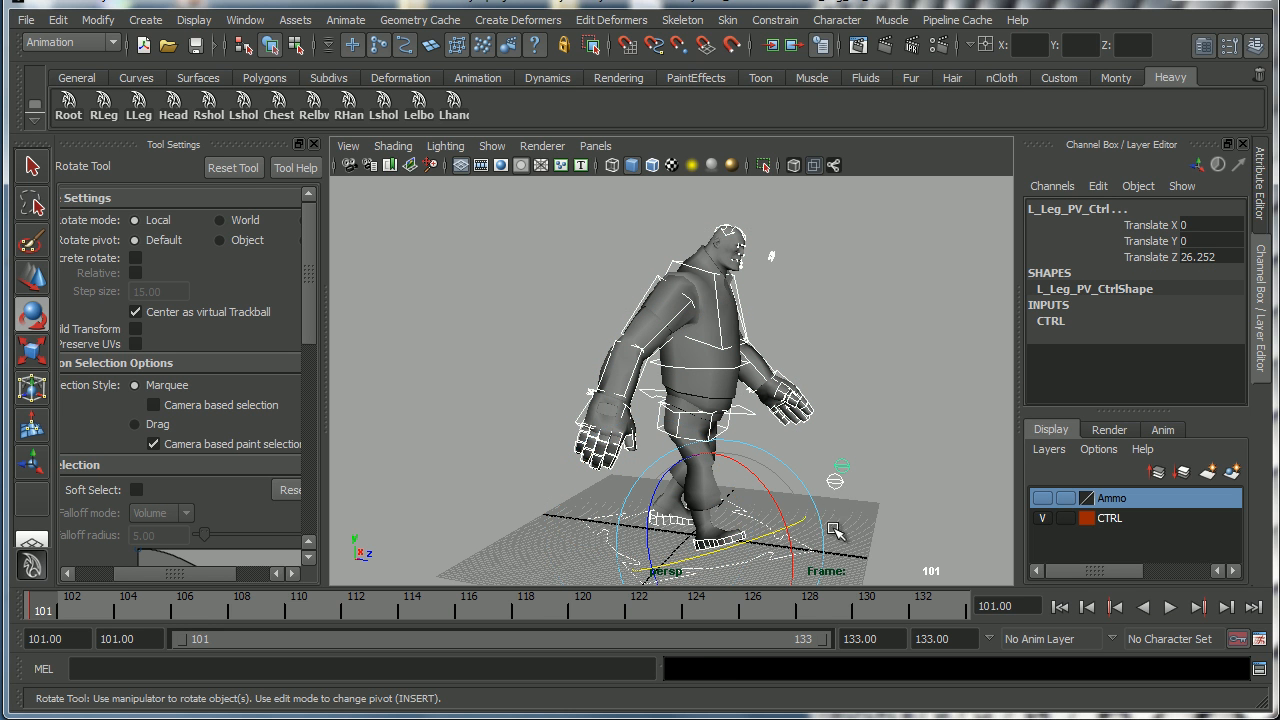
key(s)
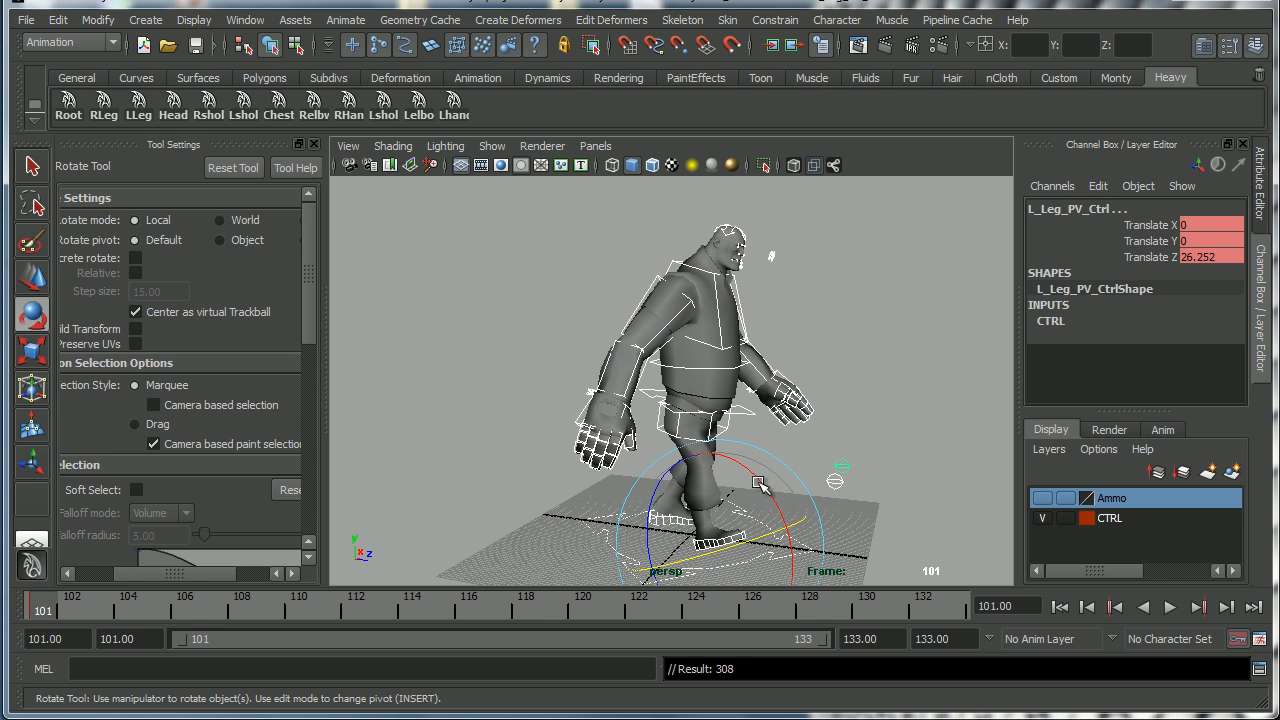
Try rotating the right hand's finger controls and undo the rotation.
alt+middle_drag(772, 441, 778, 422)
alt+right_drag(778, 422, 808, 400)
alt+drag(812, 421, 730, 408)
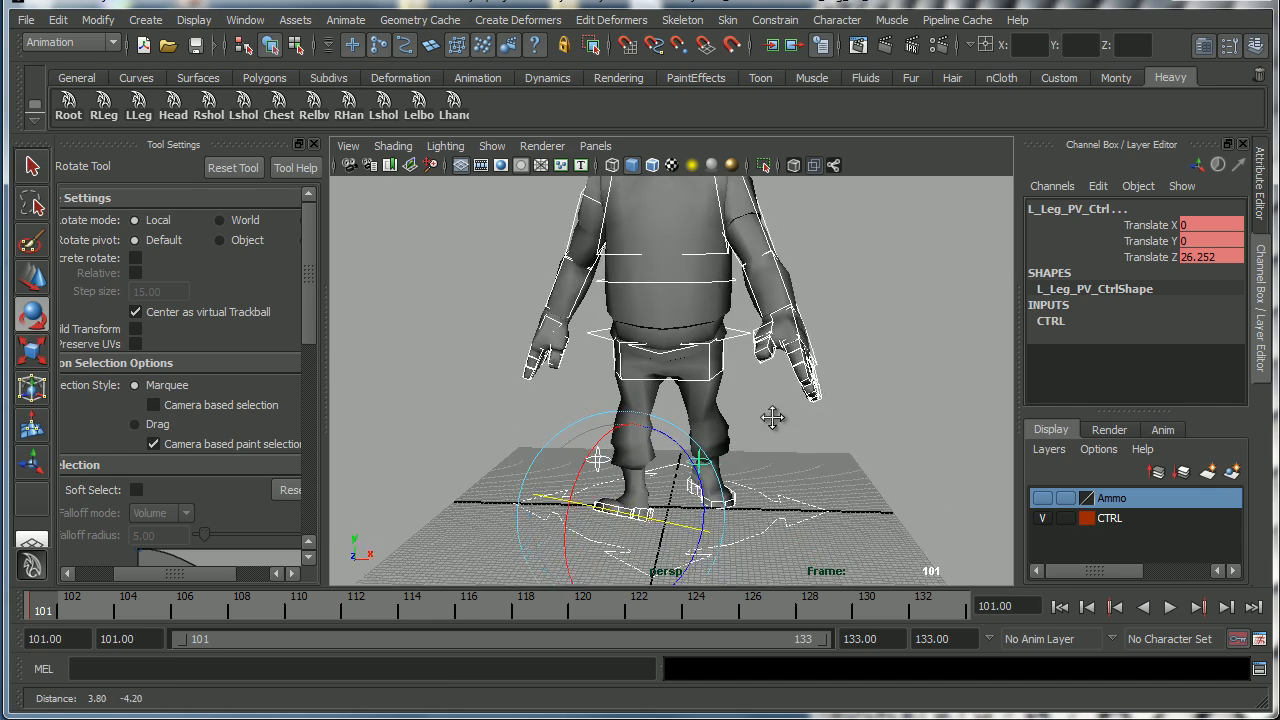
click(899, 418)
alt+drag(899, 418, 460, 343)
drag(531, 380, 672, 386)
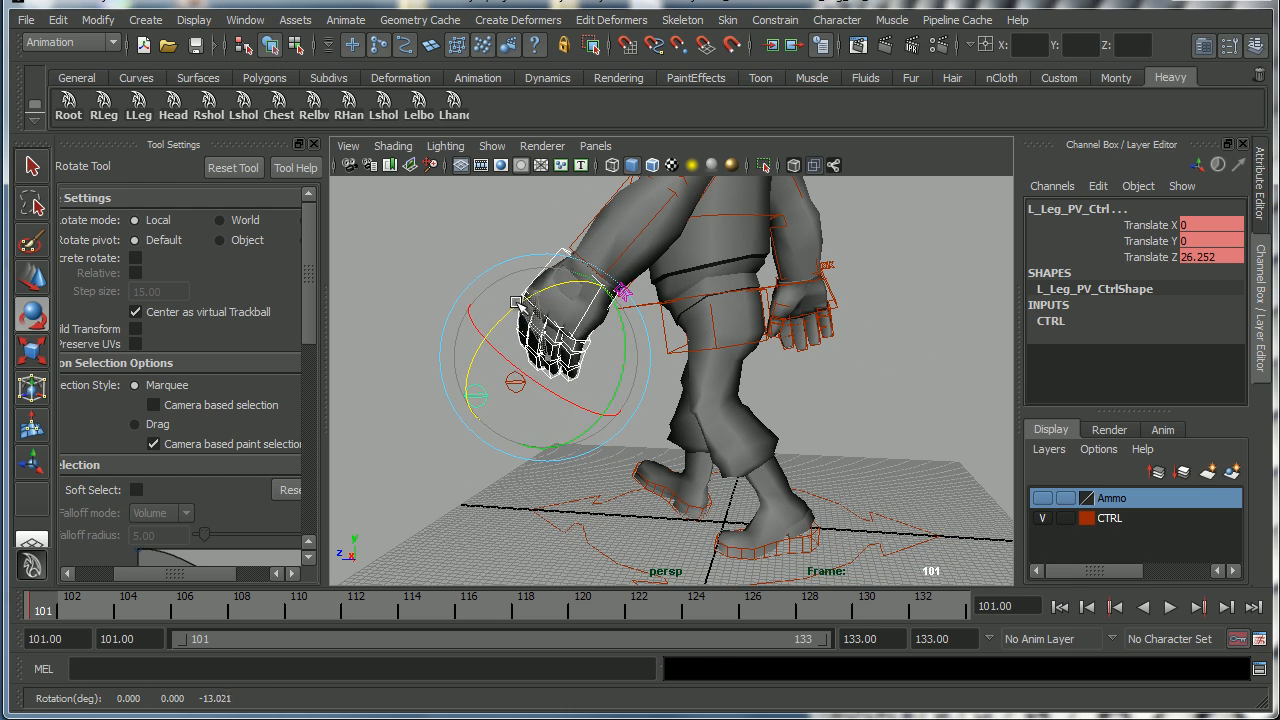
alt+drag(512, 305, 617, 361)
drag(497, 390, 496, 389)
mouse_move(406, 256)
mouse_down()
mouse_move(391, 250)
mouse_move(407, 280)
mouse_up()
key(ctrl+z)
alt+drag(477, 388, 612, 388)
alt+middle_drag(491, 391, 718, 388)
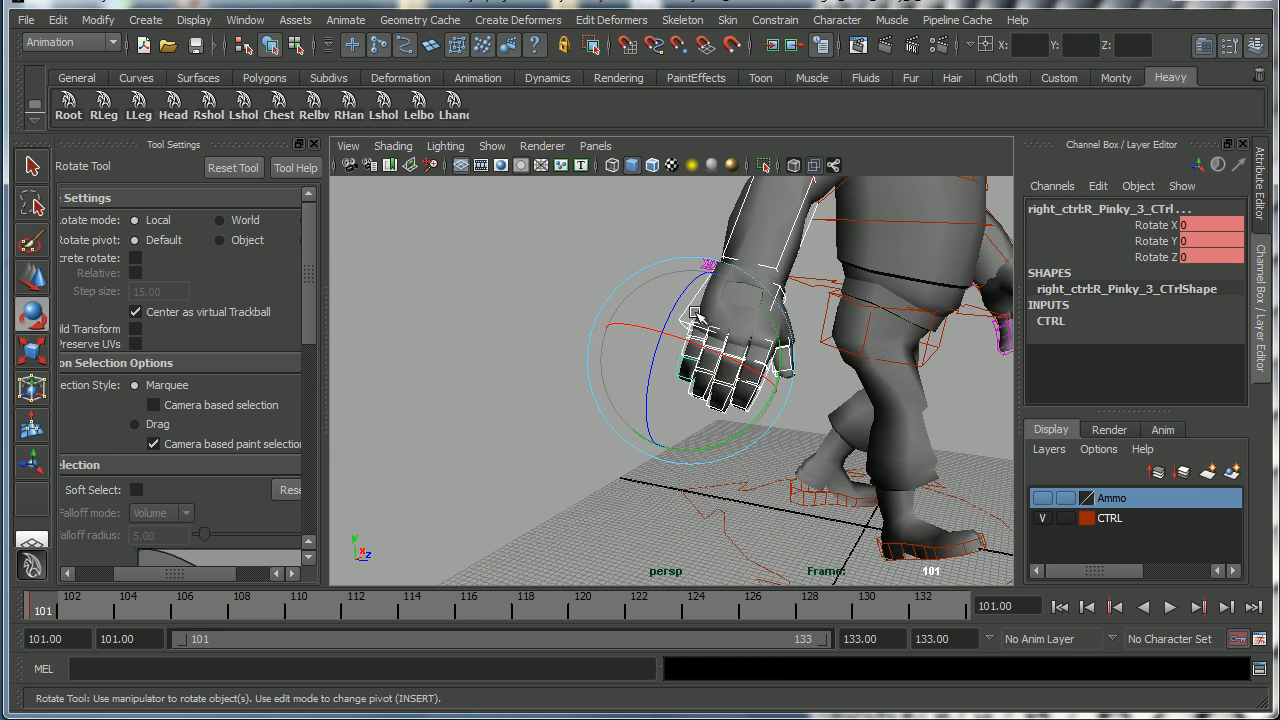
alt+drag(745, 381, 606, 400)
alt+middle_drag(606, 400, 706, 394)
alt+drag(706, 394, 850, 404)
click(856, 397)
alt+right_drag(806, 422, 700, 428)
alt+drag(755, 414, 803, 436)
alt+right_drag(692, 429, 775, 448)
alt+drag(769, 460, 738, 452)
key(s)
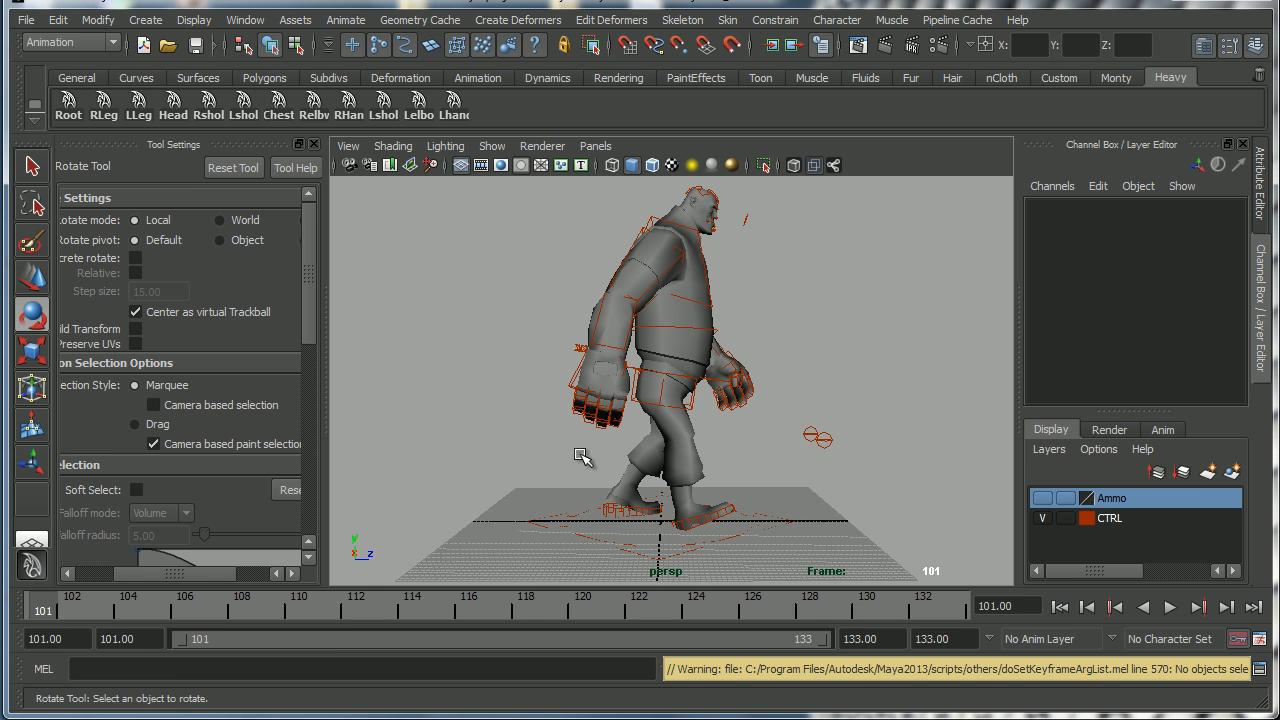
Select all the rig controls and play back the cycle between frames 101 and 133.
drag(468, 186, 898, 560)
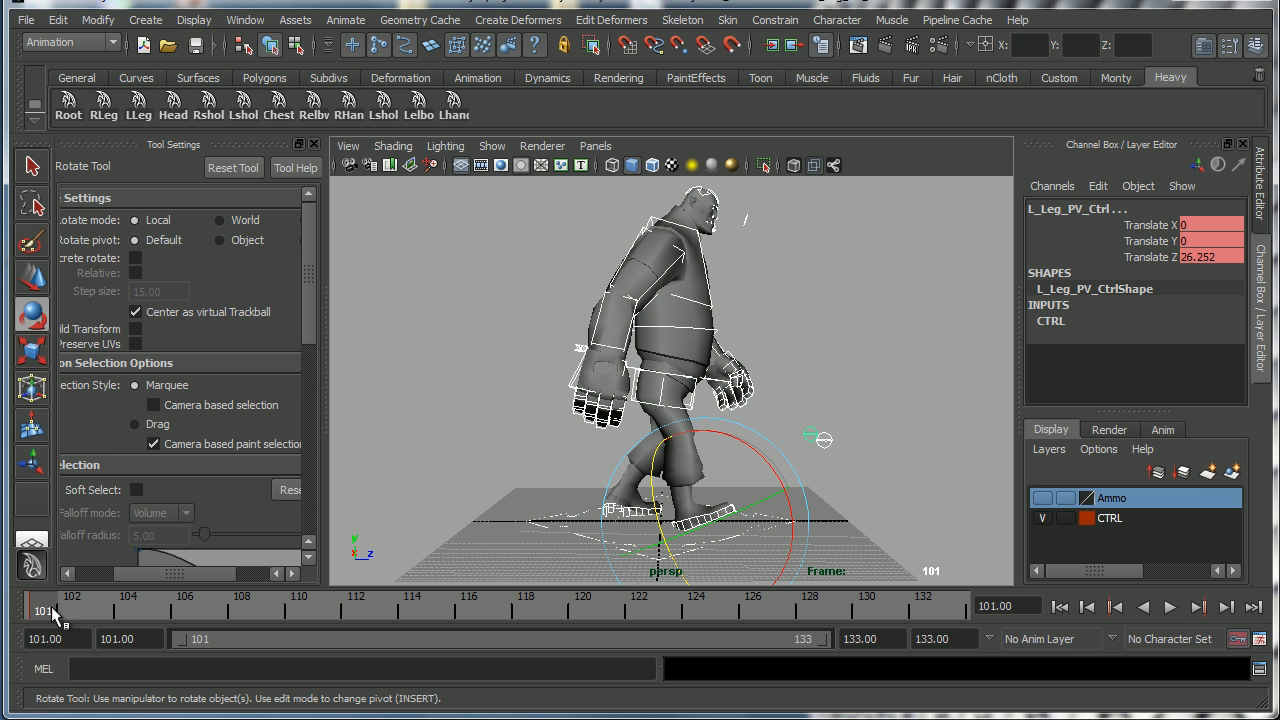
key(alt+v)
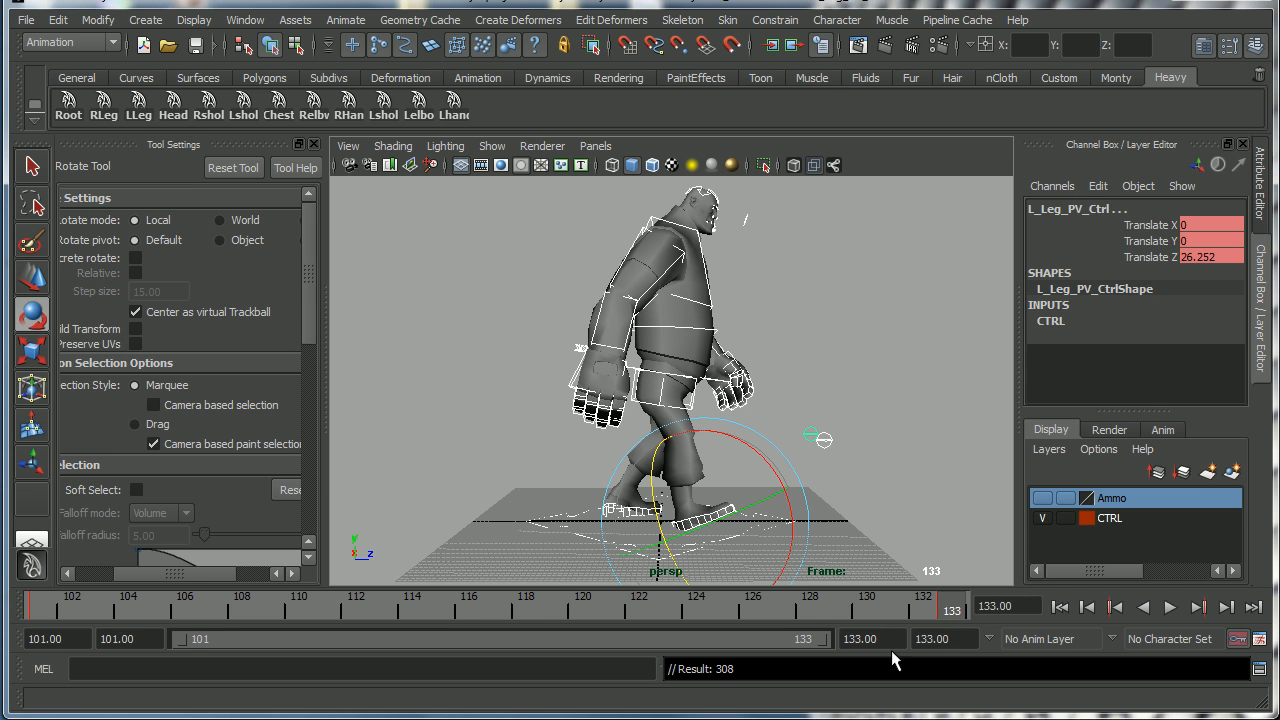
drag(40, 610, 629, 609)
click(1169, 607)
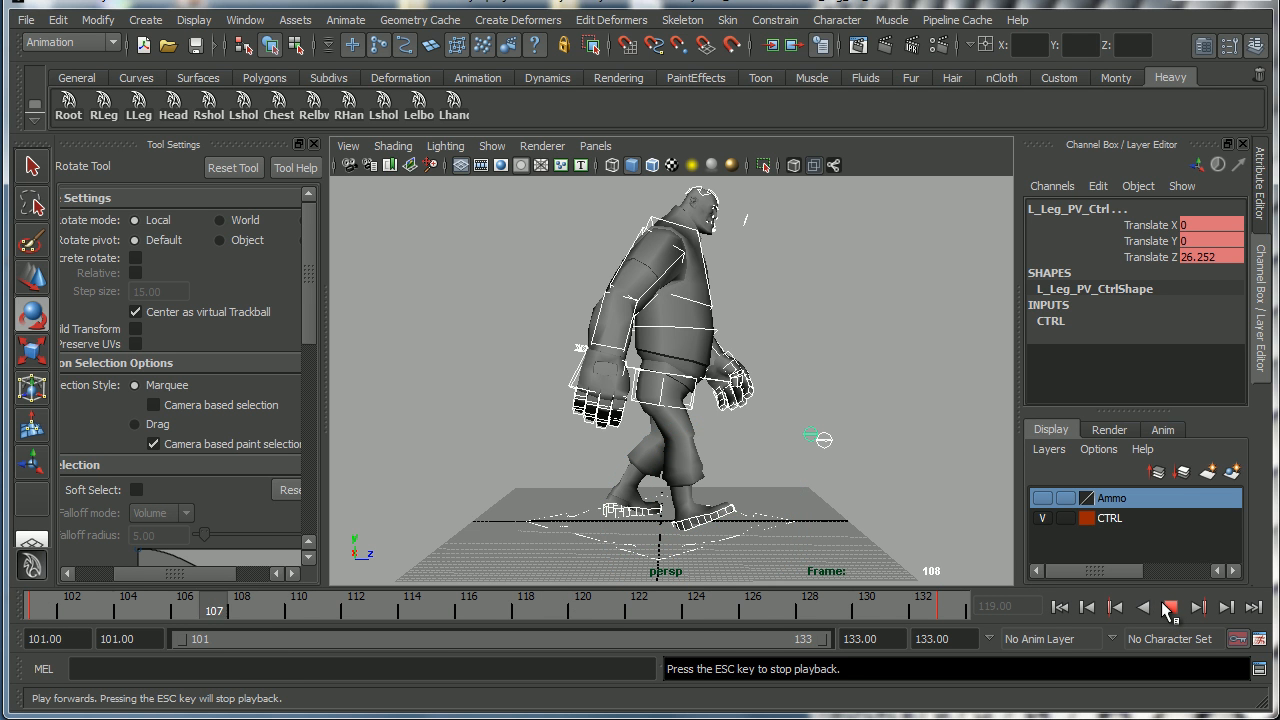
click(1170, 607)
Move the right foot control backward along Z behind the body.
scroll(752, 485, up, 3)
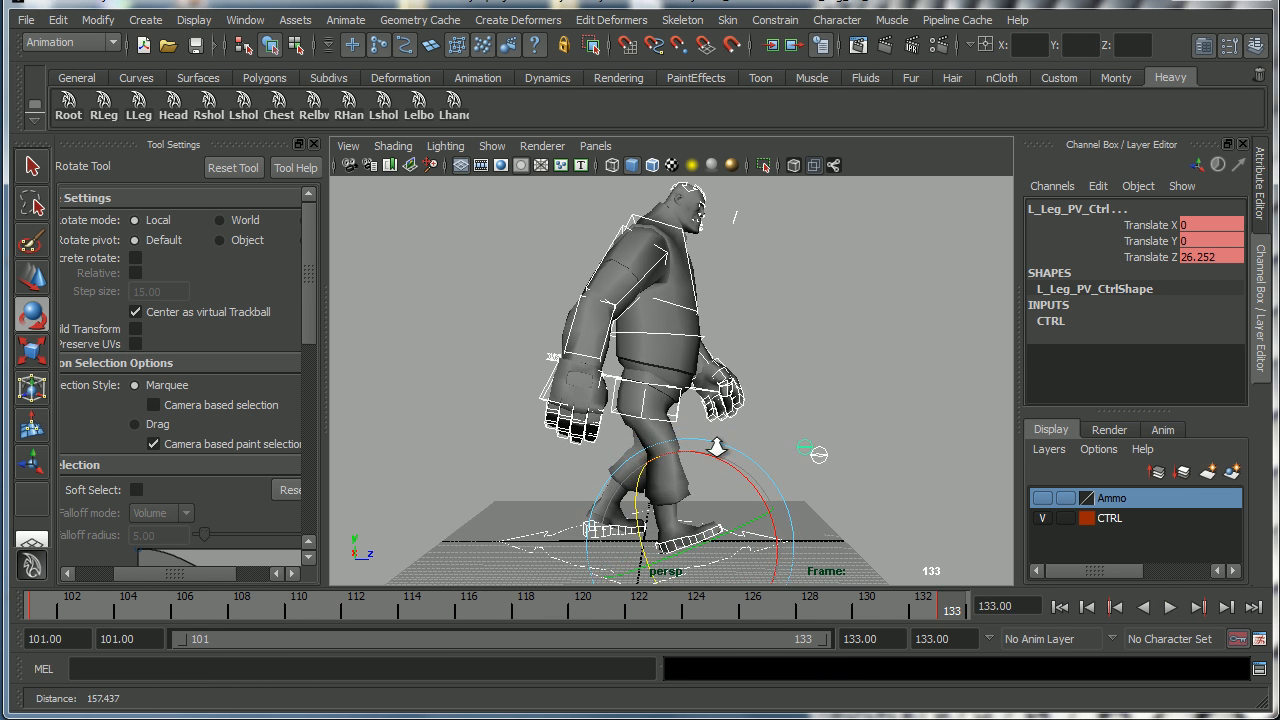
alt+drag(752, 485, 617, 522)
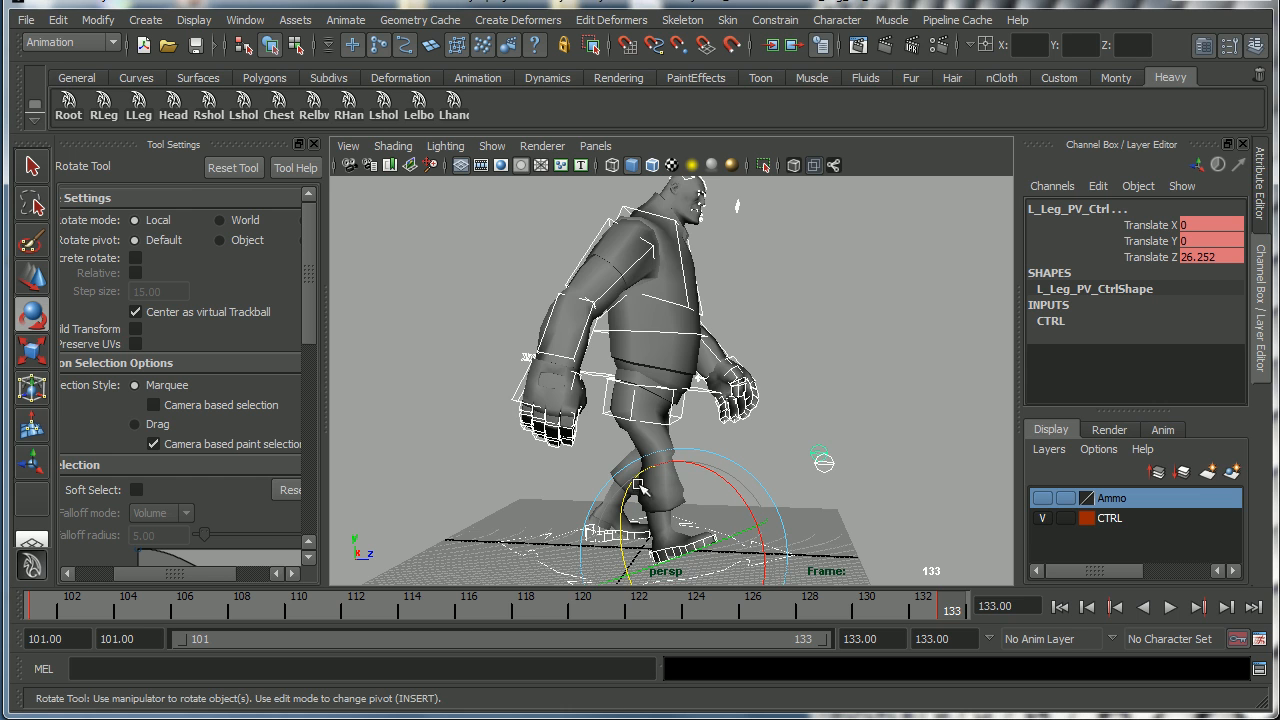
alt+drag(747, 503, 710, 482)
alt+right_drag(709, 481, 745, 475)
alt+drag(745, 475, 768, 470)
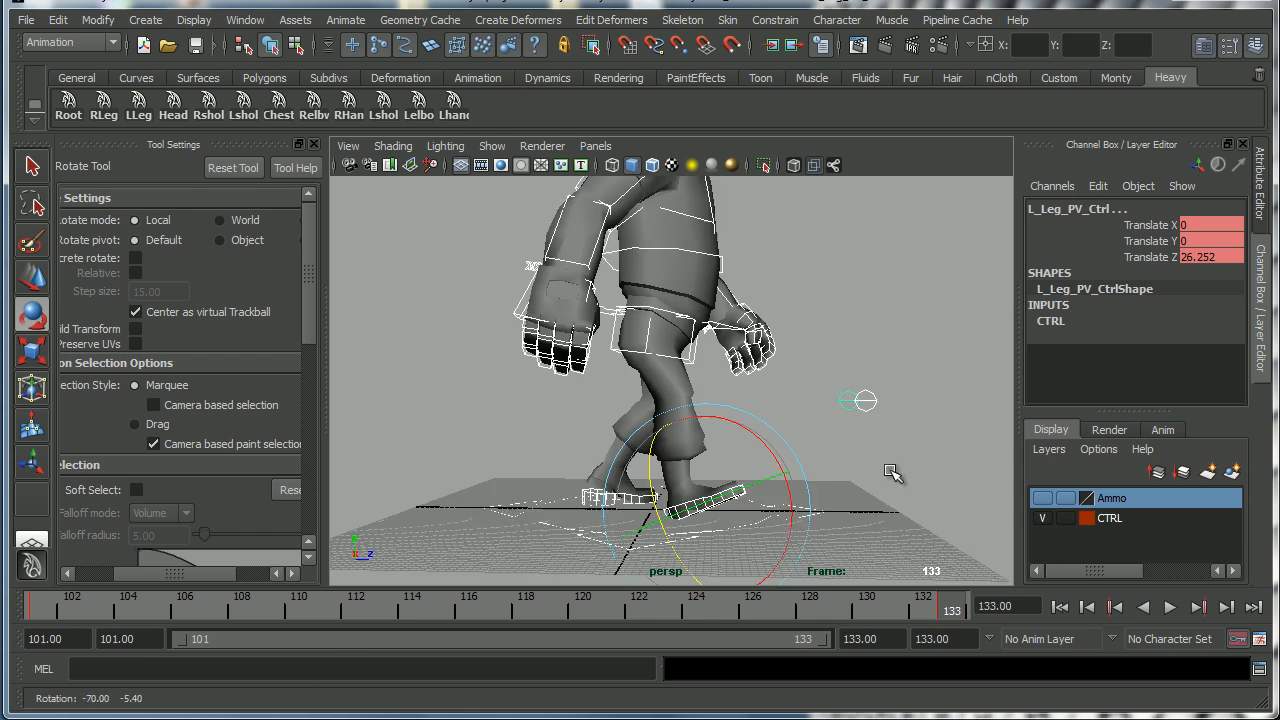
alt+right_drag(768, 470, 785, 467)
alt+drag(785, 467, 795, 480)
mouse_move(795, 480)
alt+right_down()
mouse_move(812, 517)
mouse_move(808, 491)
alt+right_up()
key(w)
click(852, 502)
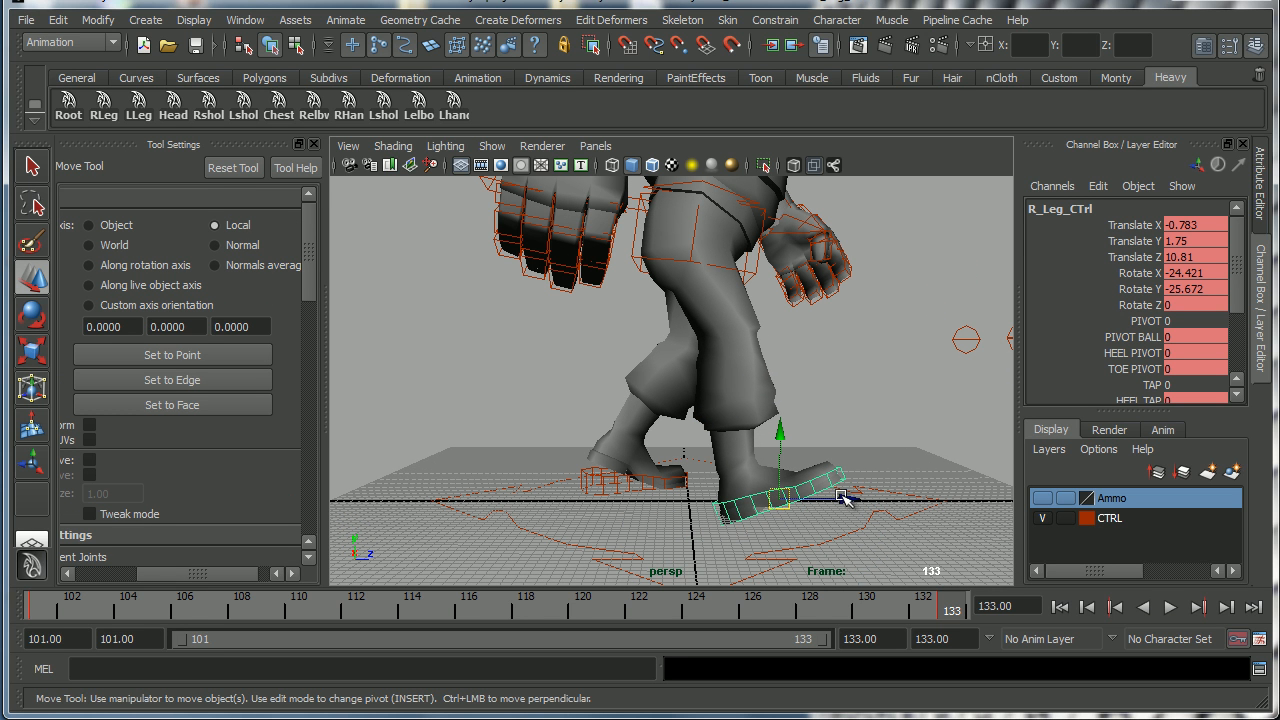
drag(857, 500, 660, 502)
Rotate the right foot control flat on the ground and set its Rotate X to 0.
key(e)
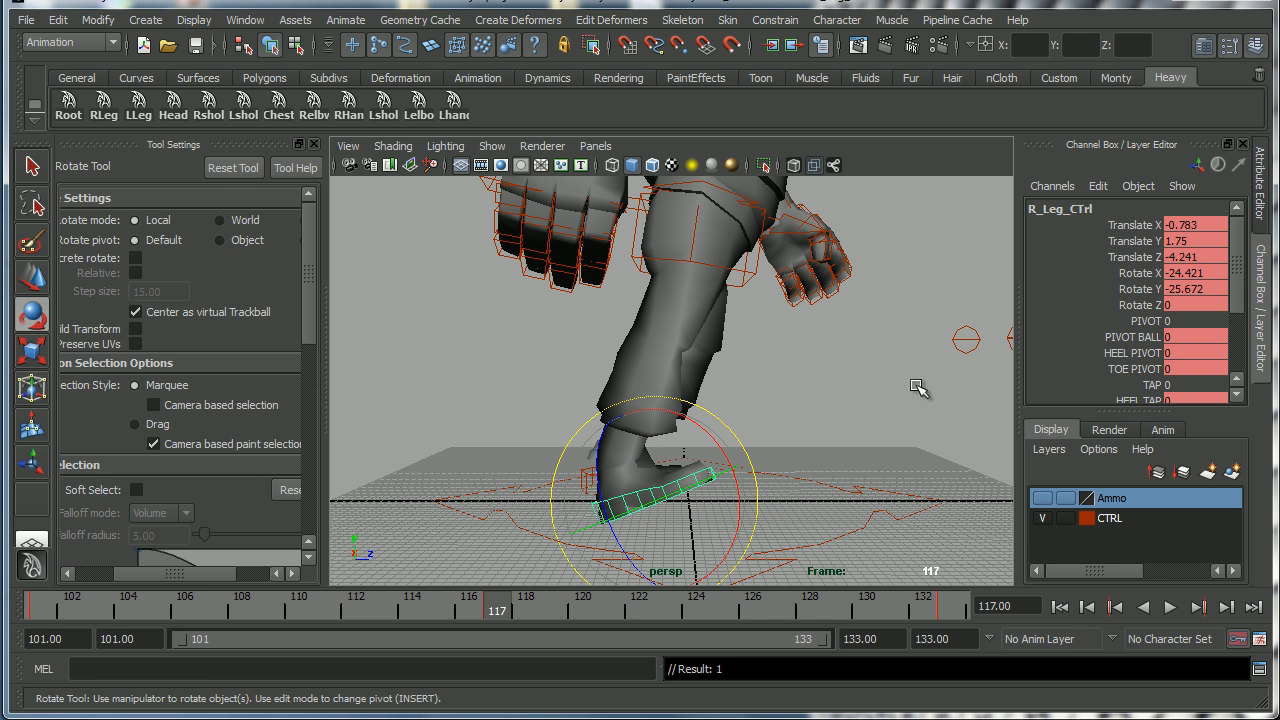
drag(745, 437, 758, 472)
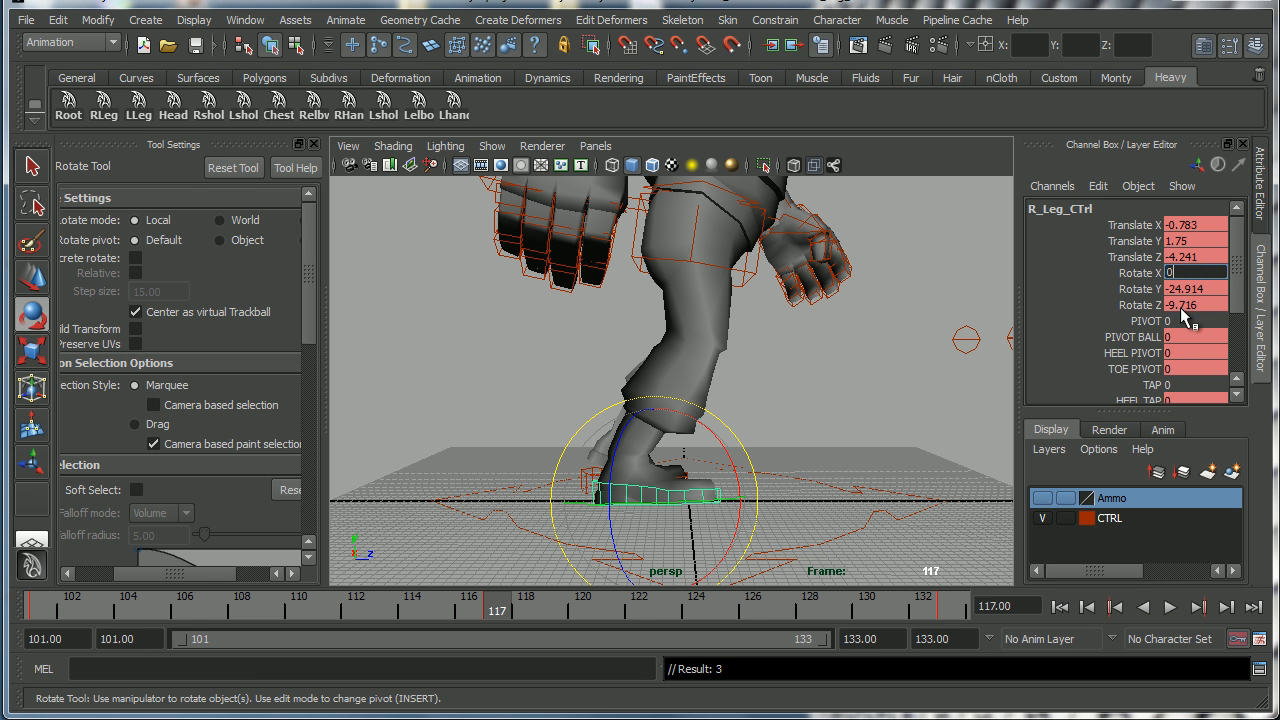
key(Return)
Set the left foot control's Pivot Ball attribute to 0.
click(1124, 338)
middle_drag(748, 472, 757, 468)
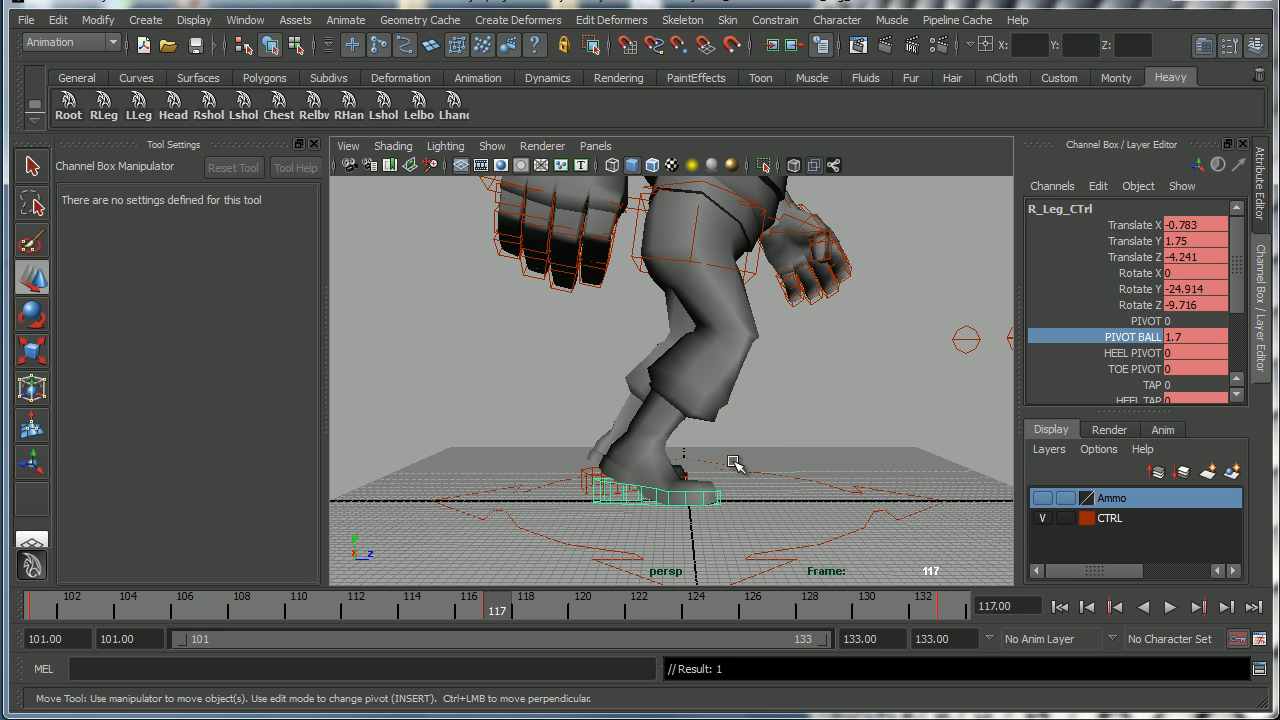
key(w)
drag(720, 490, 870, 466)
click(720, 468)
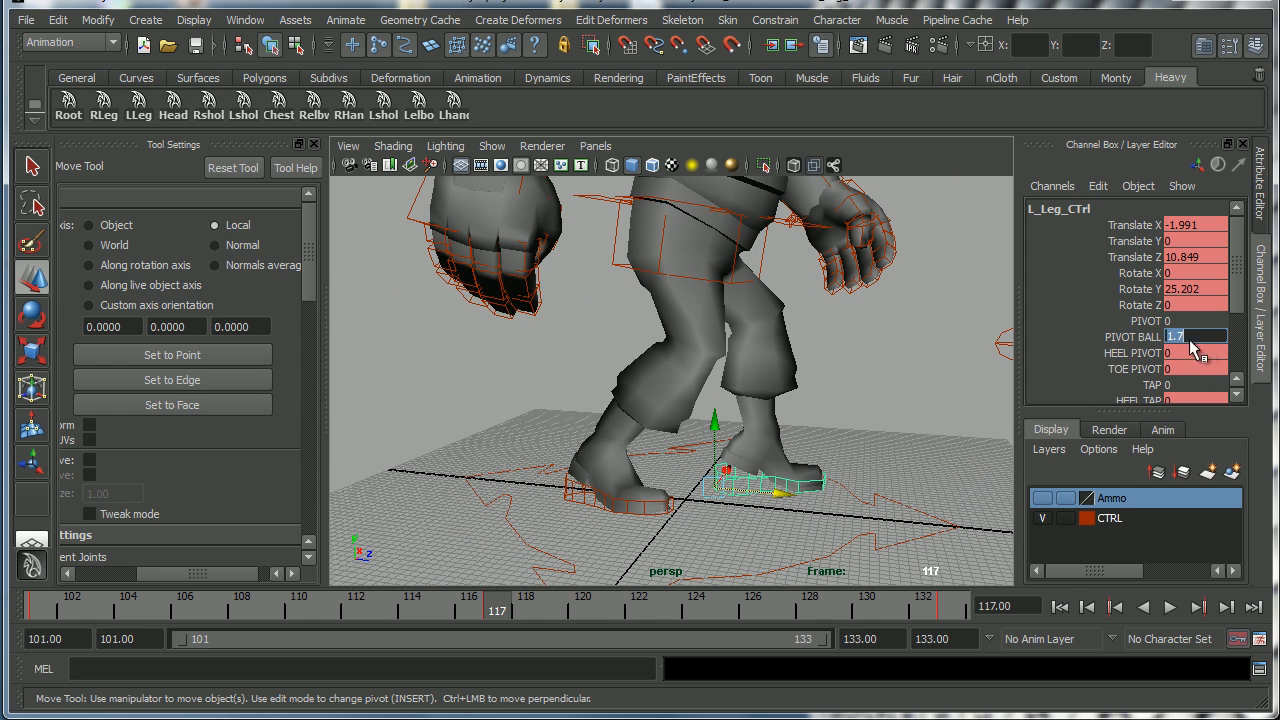
key(Return)
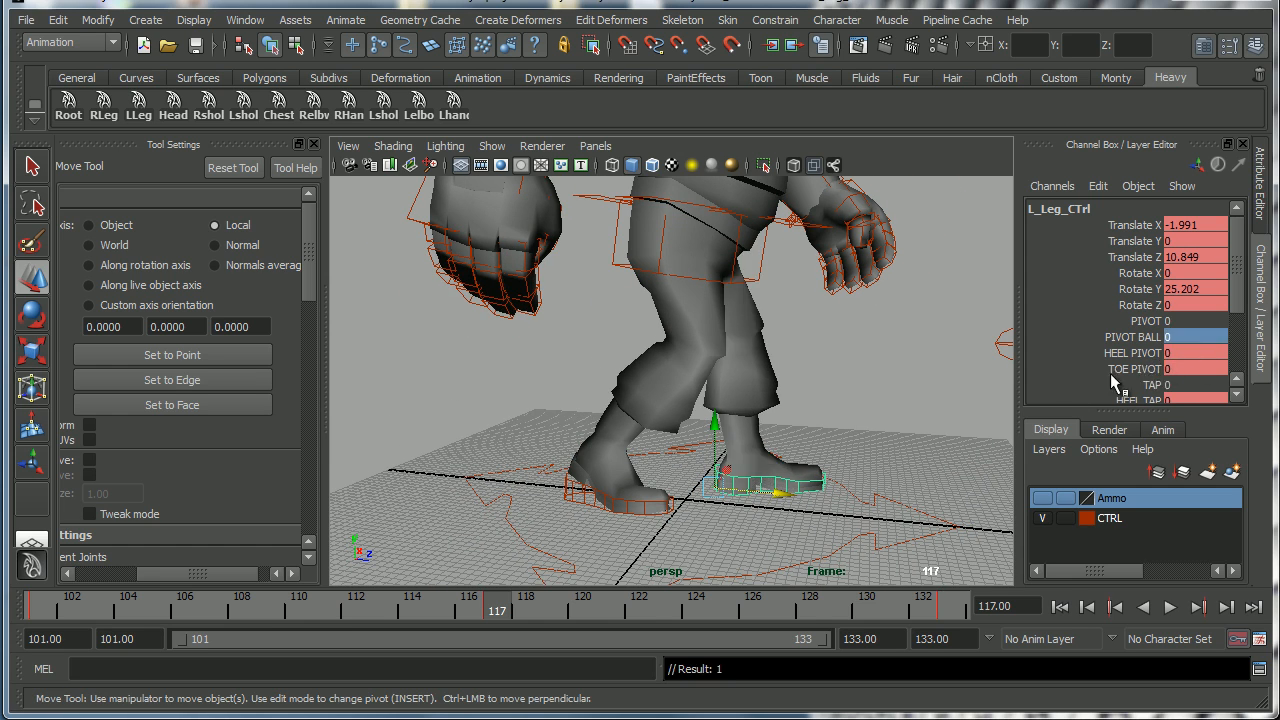
Rotate the left foot control to about -25 degrees in X so the toe tilts down.
key(e)
drag(790, 390, 790, 496)
key(w)
At frame 117, rotate the right shoulder control backward to about -38 degrees in Y.
click(1169, 607)
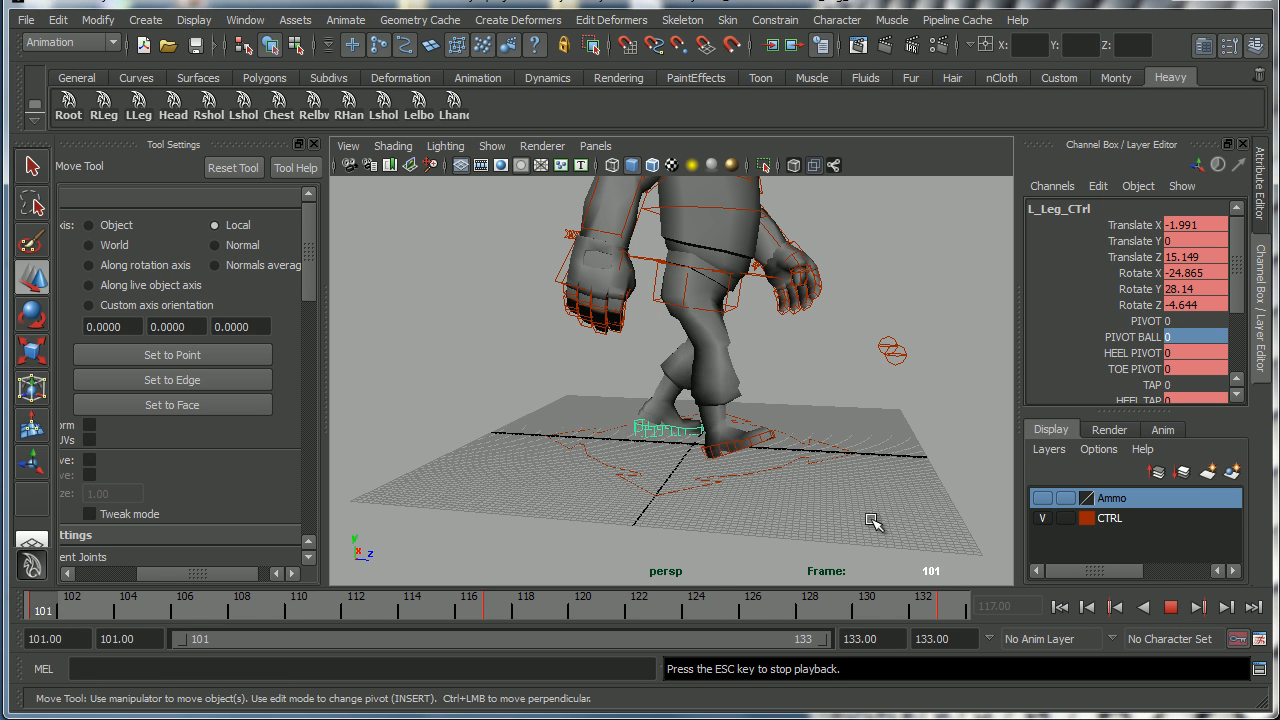
click(495, 609)
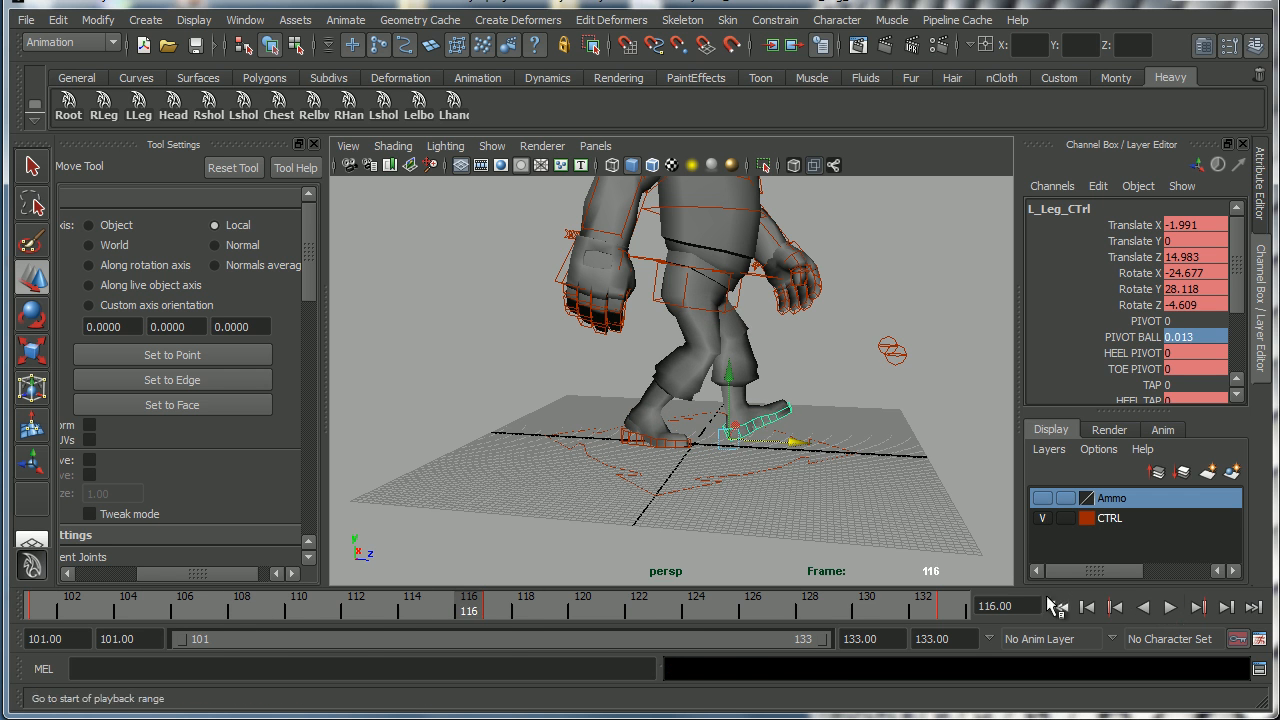
alt+drag(690, 465, 590, 295)
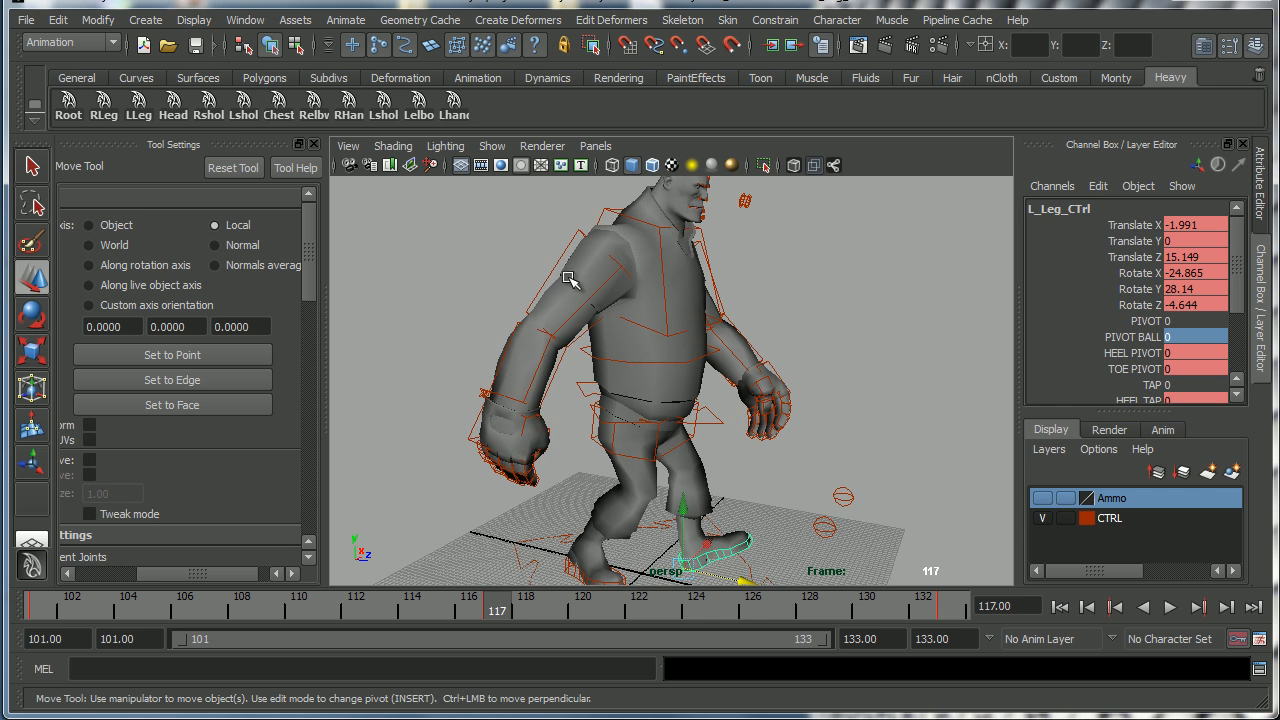
click(546, 268)
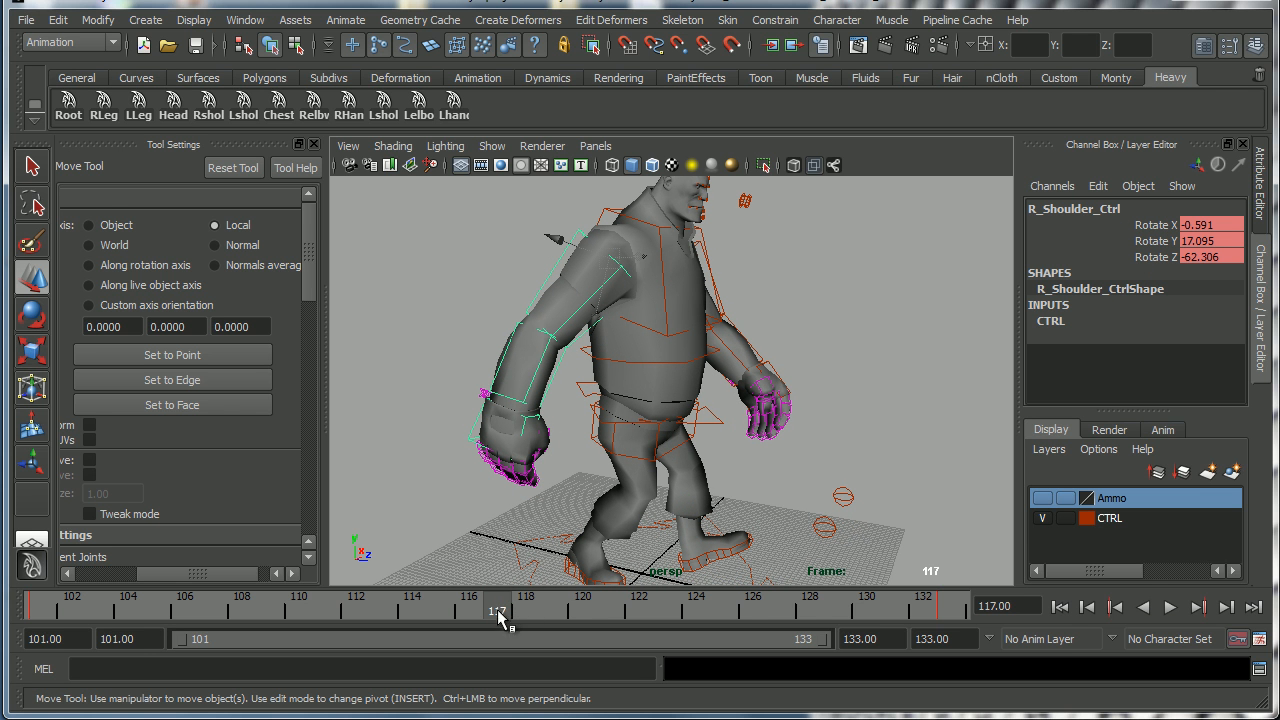
key(e)
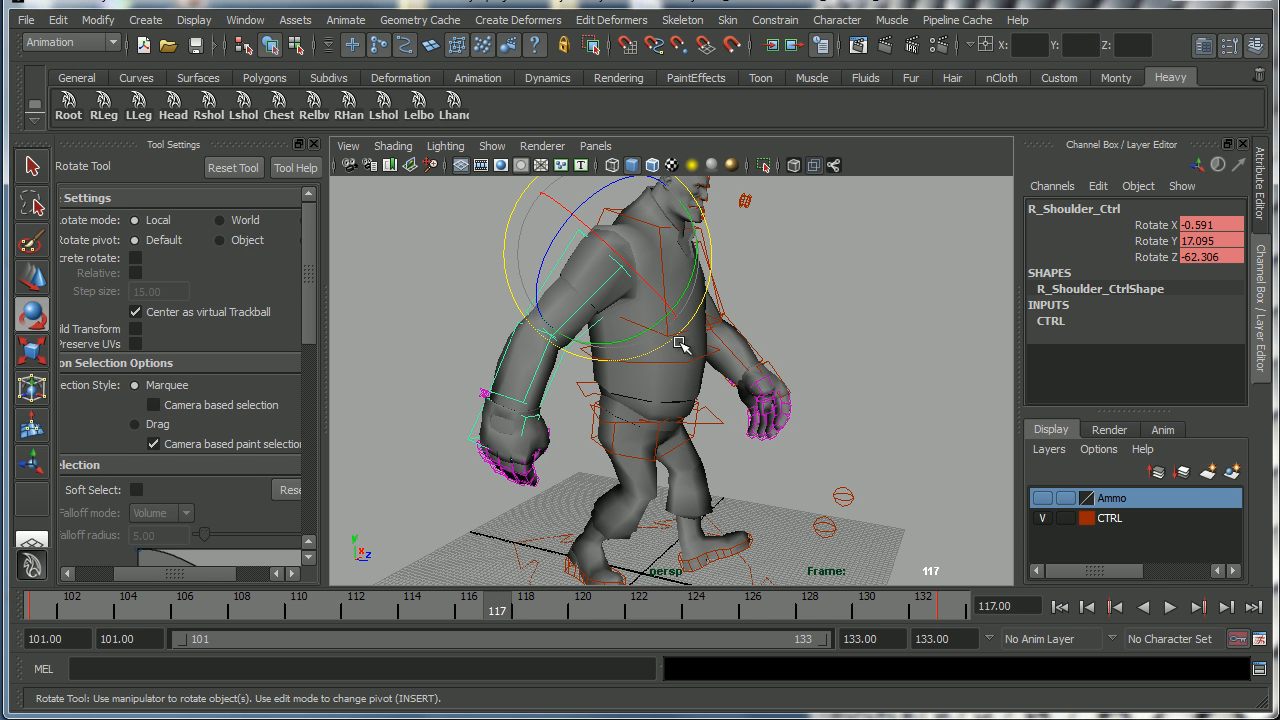
drag(682, 314, 716, 238)
alt+drag(710, 362, 576, 328)
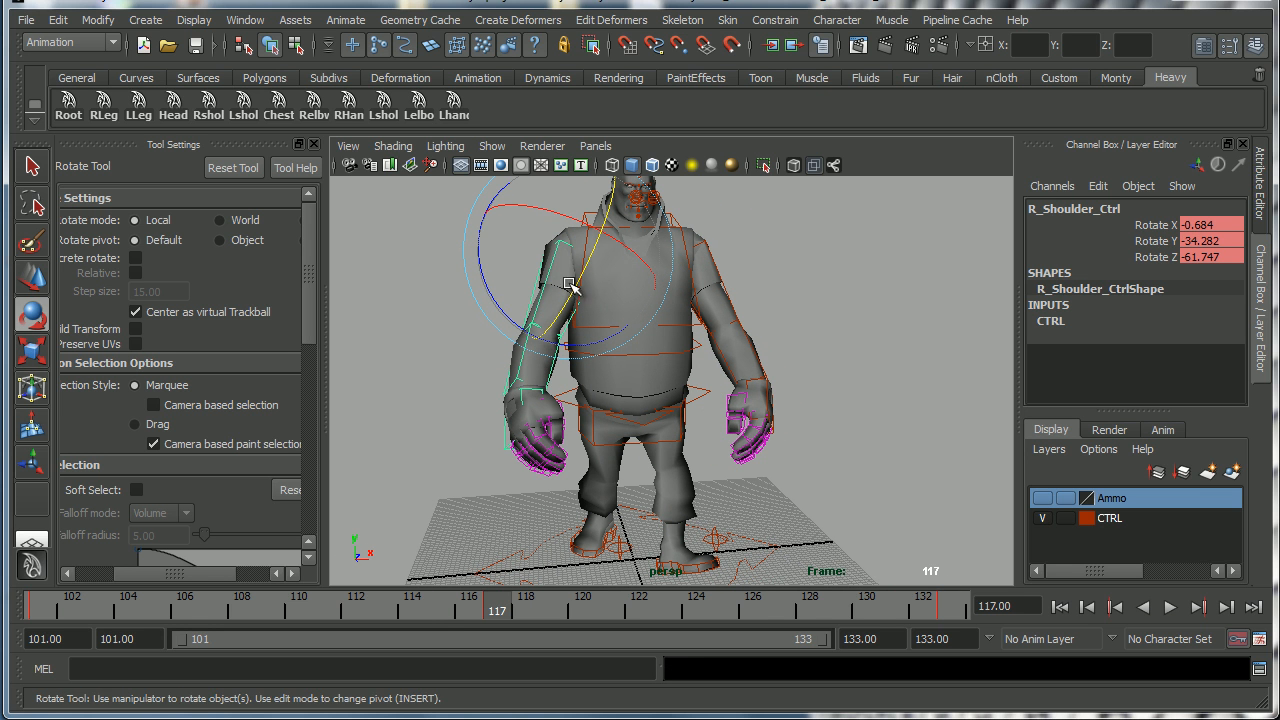
drag(576, 284, 573, 283)
alt+drag(702, 402, 657, 353)
alt+right_drag(690, 340, 700, 410)
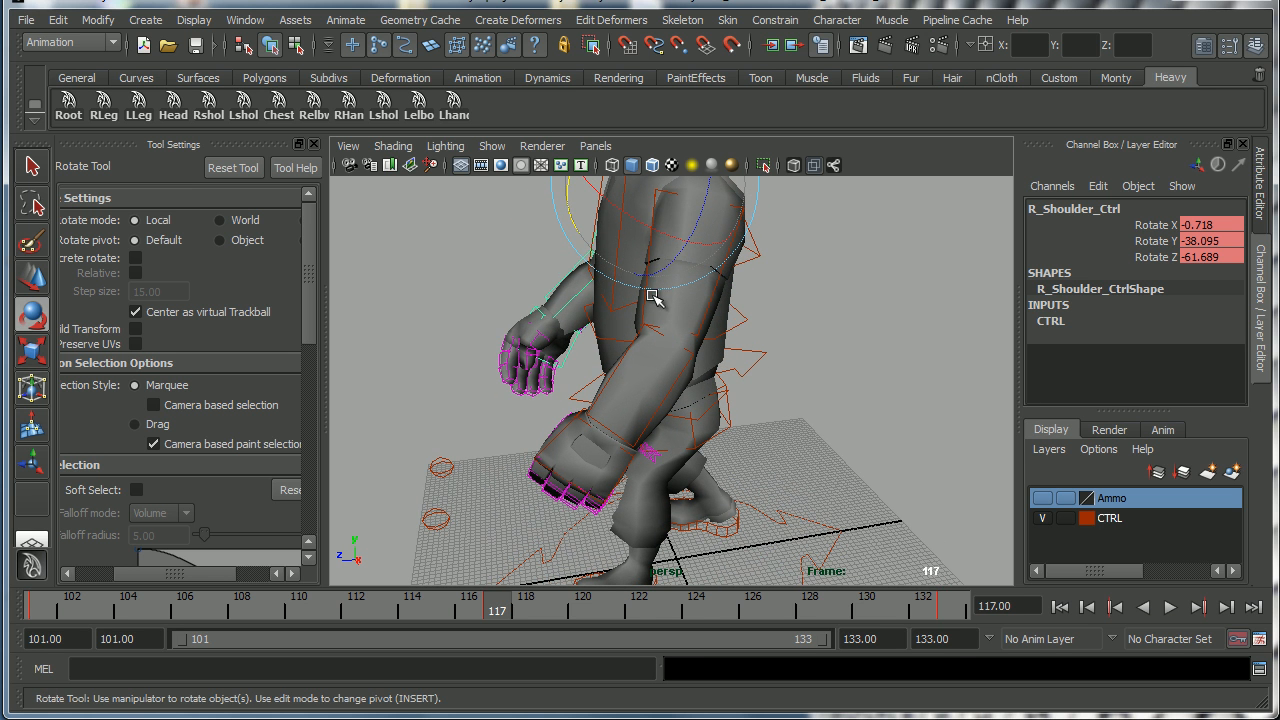
At frame 117, rotate the left shoulder control to about 16 degrees in Y and play back the cycle.
drag(655, 226, 657, 206)
click(710, 241)
click(646, 214)
alt+drag(619, 311, 838, 357)
drag(692, 227, 716, 270)
alt+drag(763, 366, 672, 340)
drag(645, 266, 655, 286)
alt+drag(660, 330, 835, 438)
click(1170, 607)
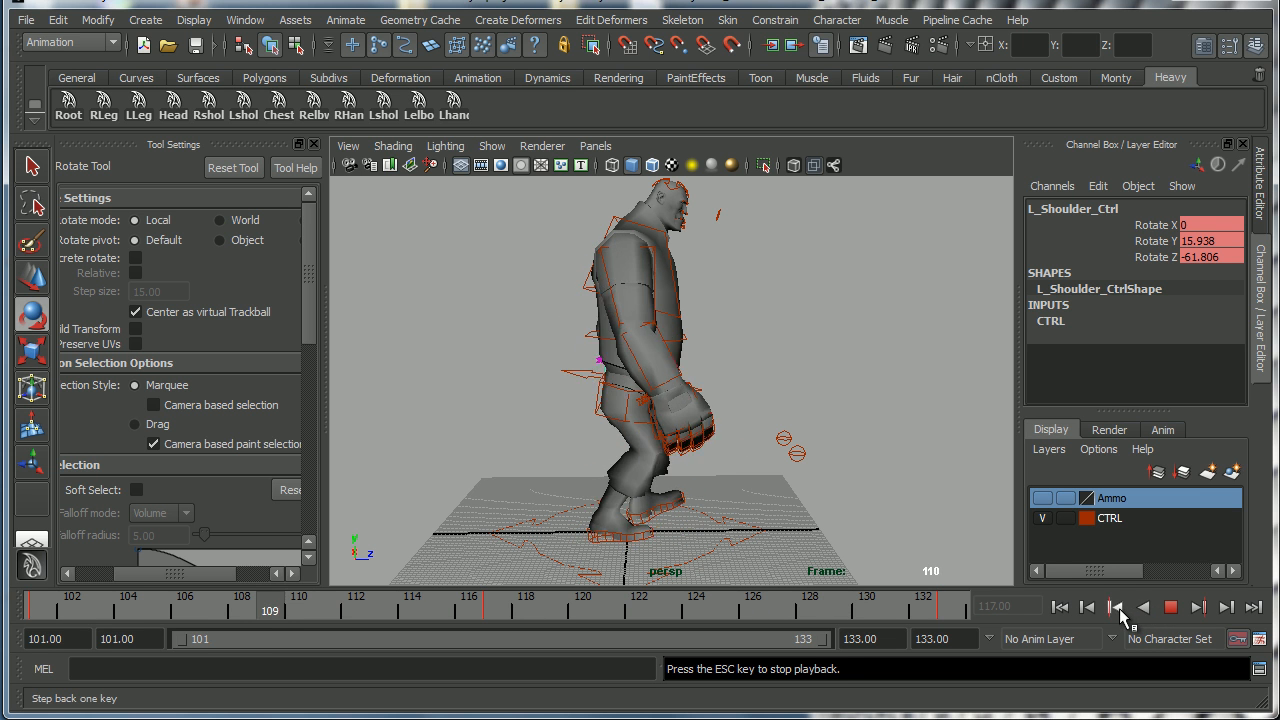
click(1171, 607)
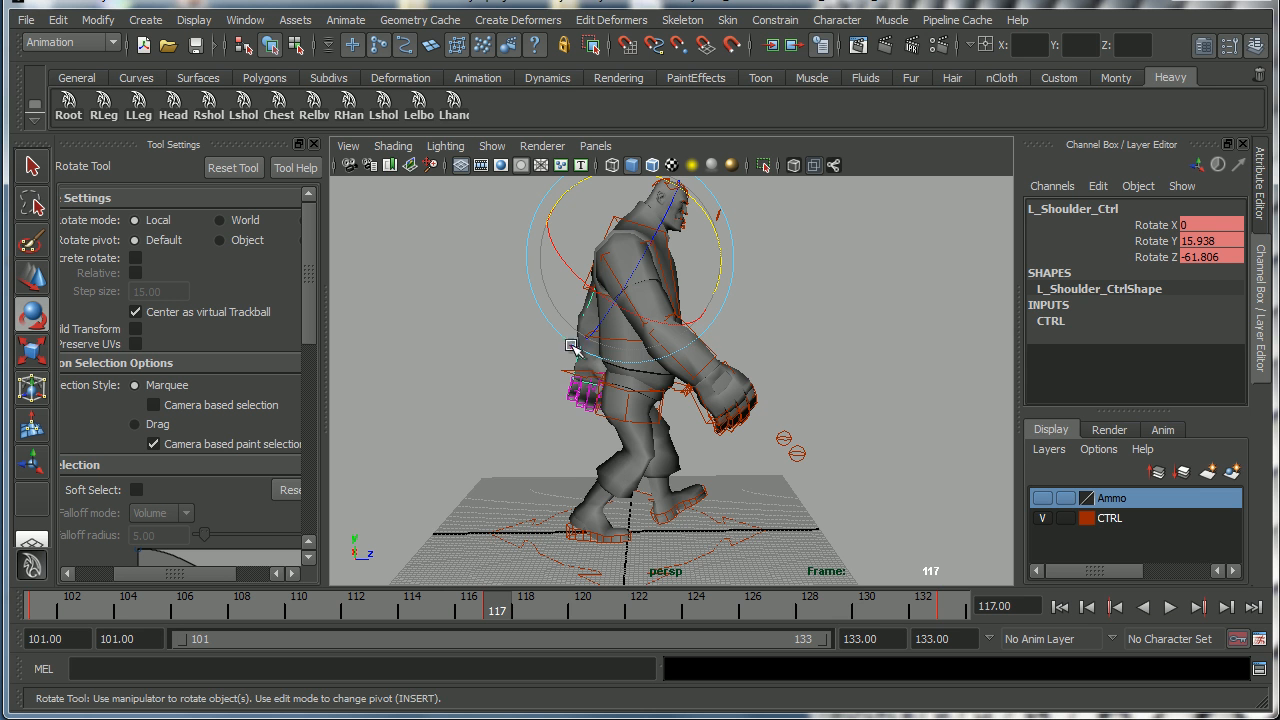
Rotate the left shoulder control further to about 25 degrees in Y and preview the animation.
alt+drag(563, 357, 725, 391)
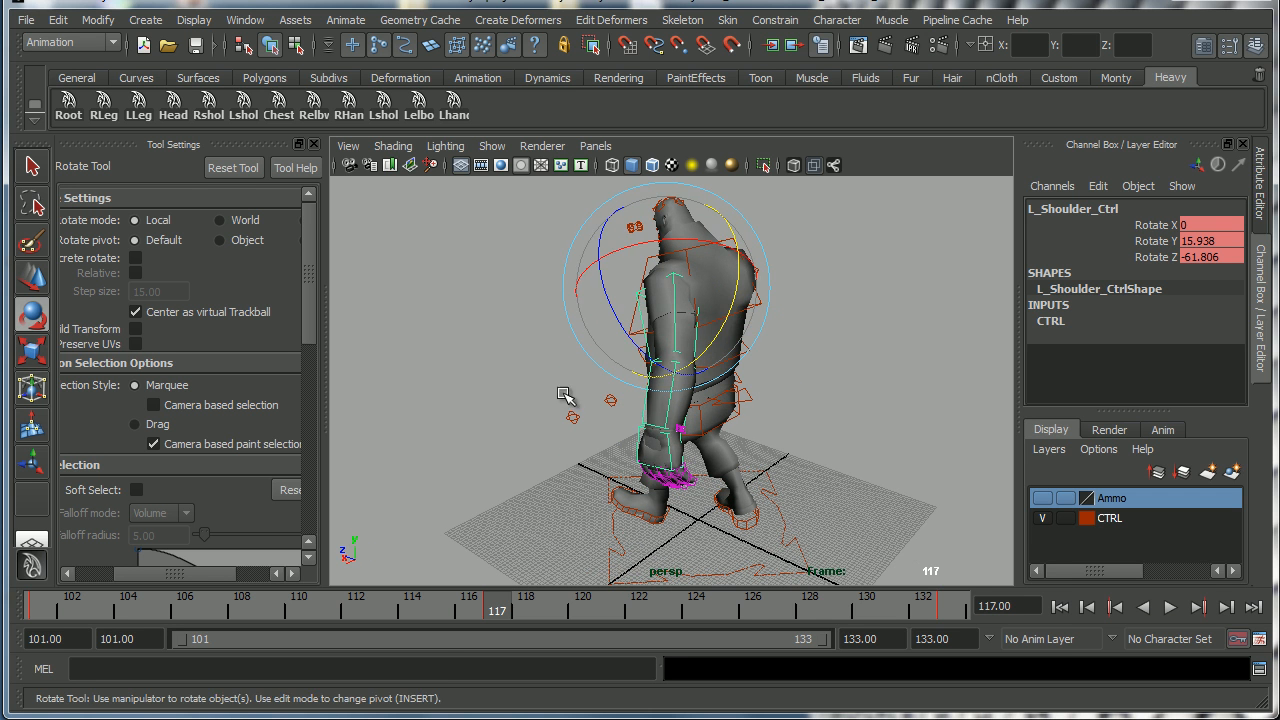
click(546, 389)
click(678, 322)
drag(774, 307, 750, 328)
key(ctrl+z)
alt+right_drag(576, 397, 657, 413)
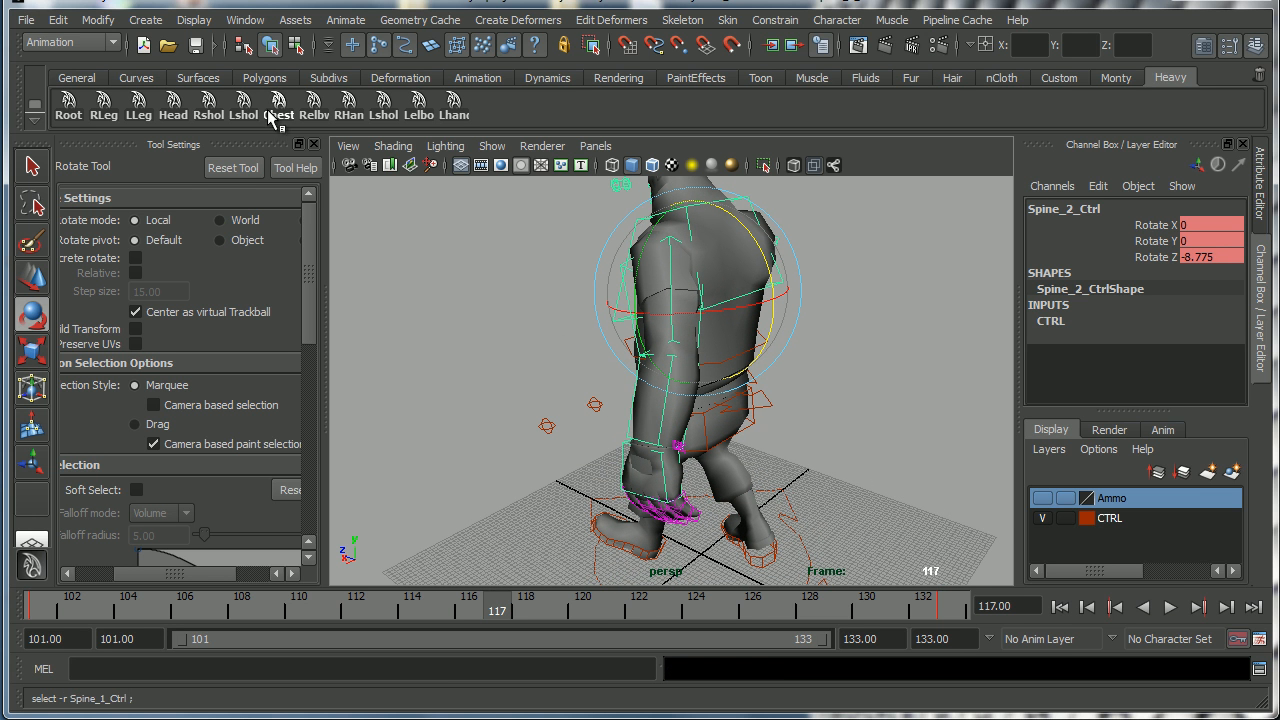
click(383, 105)
drag(731, 274, 744, 279)
alt+drag(767, 410, 662, 388)
alt+right_drag(764, 409, 712, 410)
click(1170, 607)
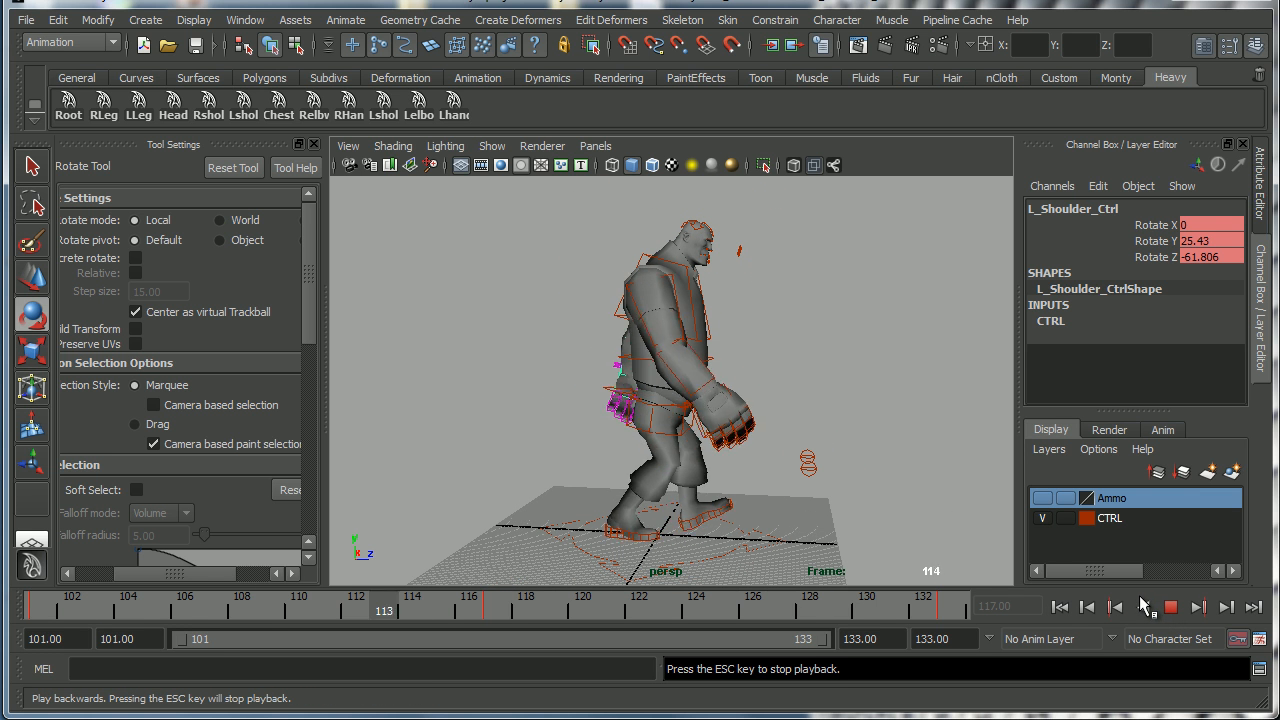
click(1141, 607)
click(1171, 607)
Go to frame 109 and review the walk-cycle reference drawing.
drag(57, 612, 270, 610)
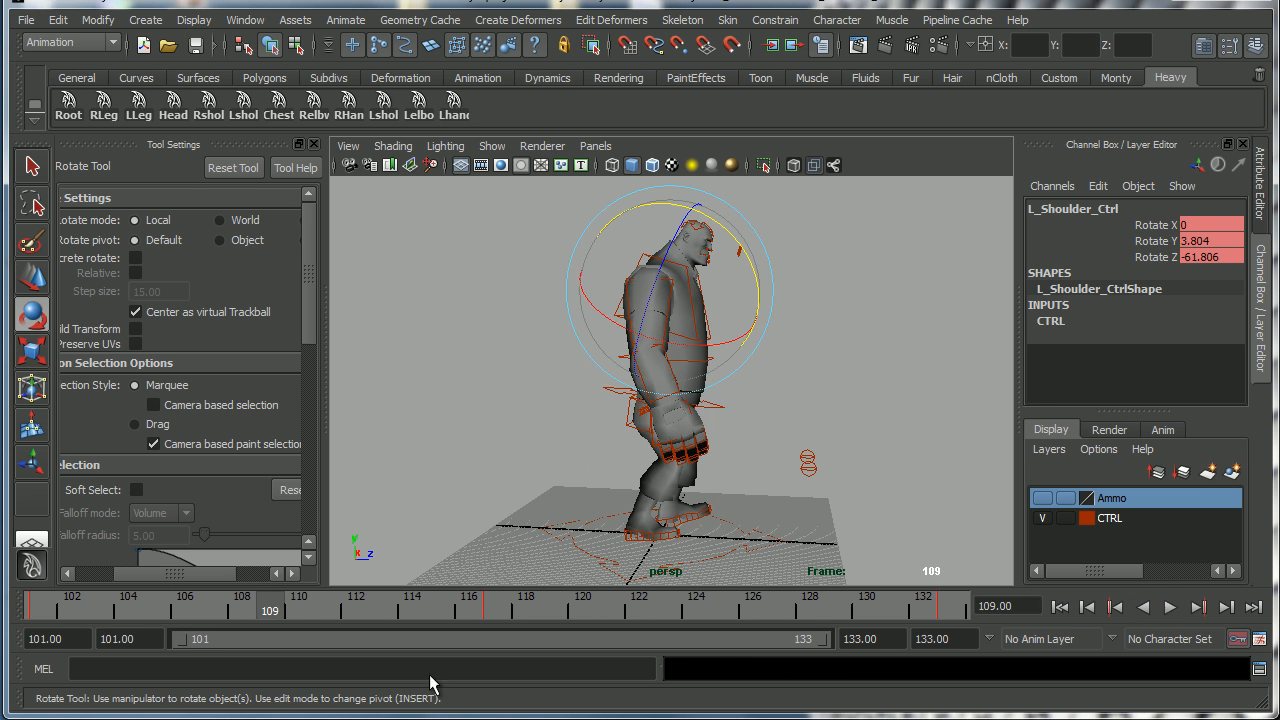
key(alt+Tab)
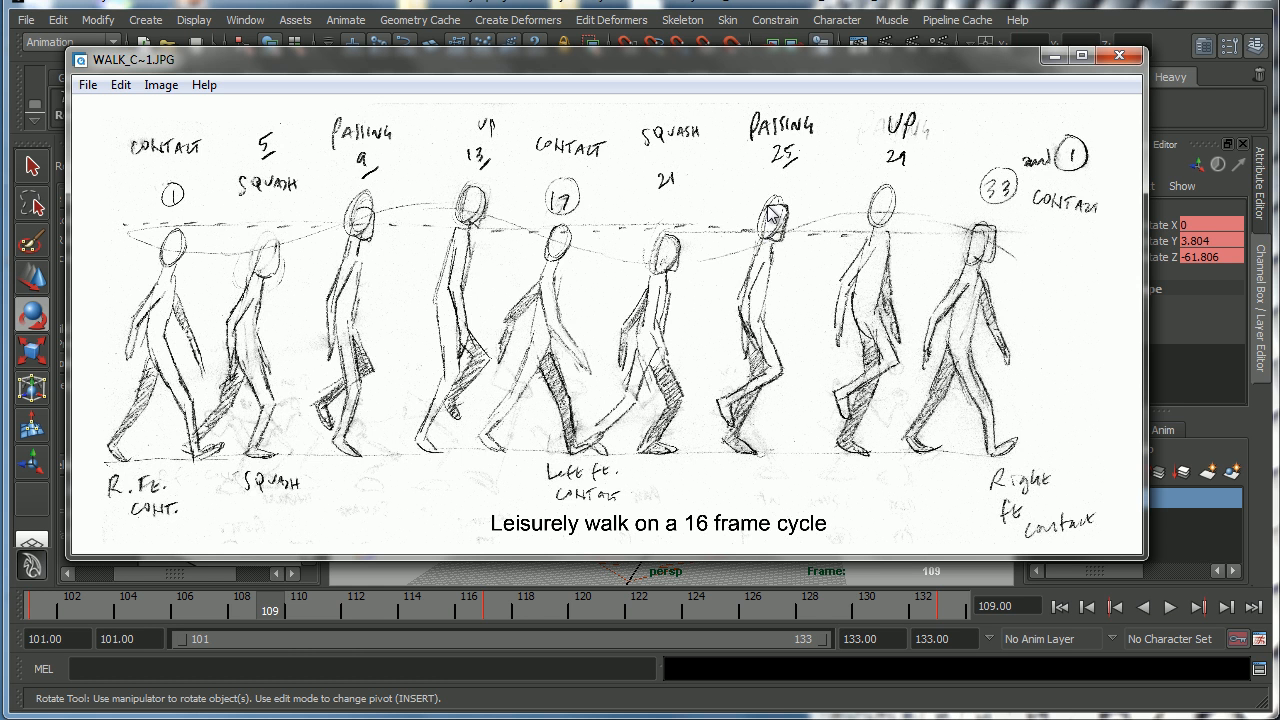
click(1055, 56)
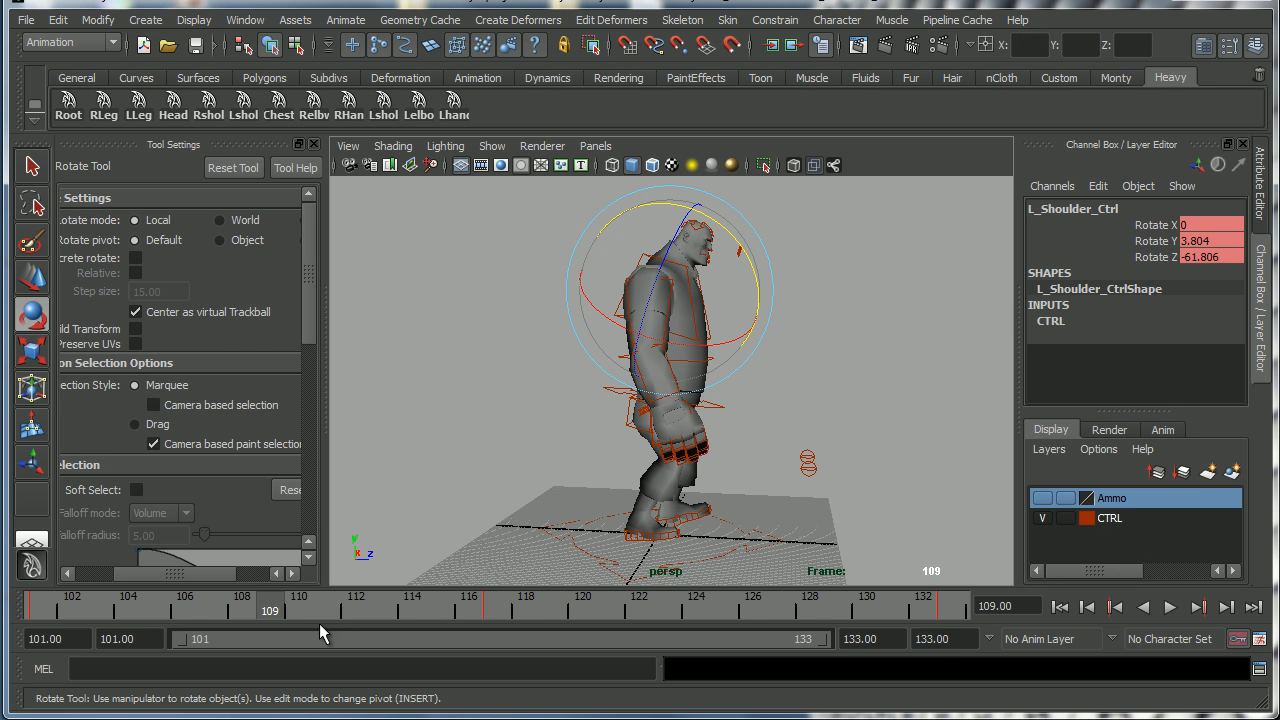
At frame 109, raise the root control to about 0.9 in Translate Y and key it.
alt+right_drag(588, 450, 735, 461)
alt+drag(735, 461, 735, 418)
click(706, 417)
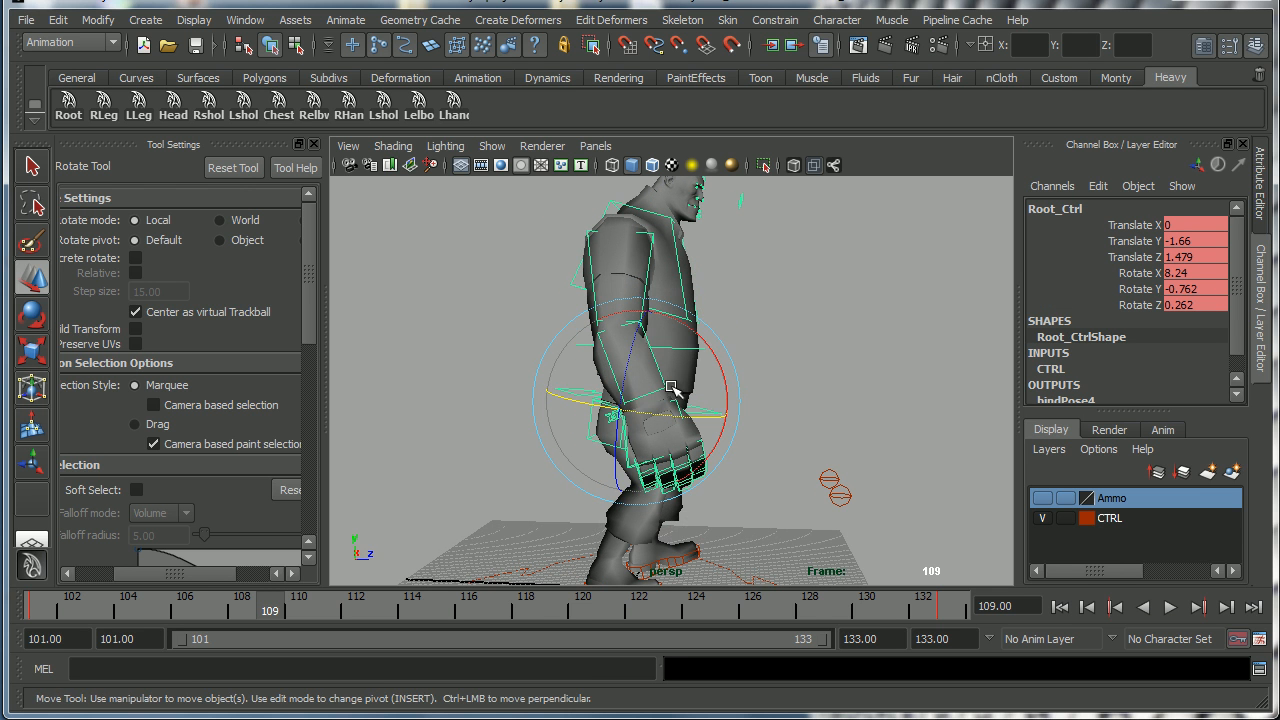
key(w)
drag(637, 338, 637, 324)
key(s)
At frame 125, raise the root control to about 1.4 in Translate Y and key it.
key(s)
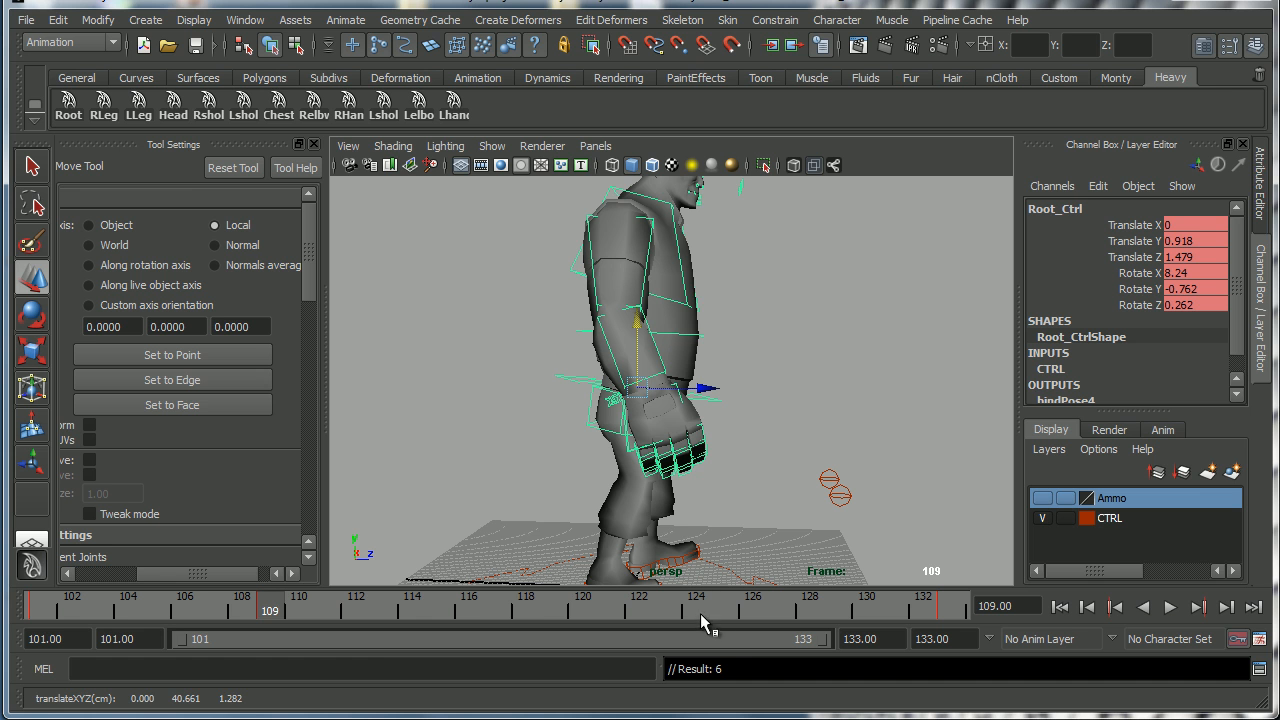
click(724, 608)
drag(638, 340, 639, 315)
key(s)
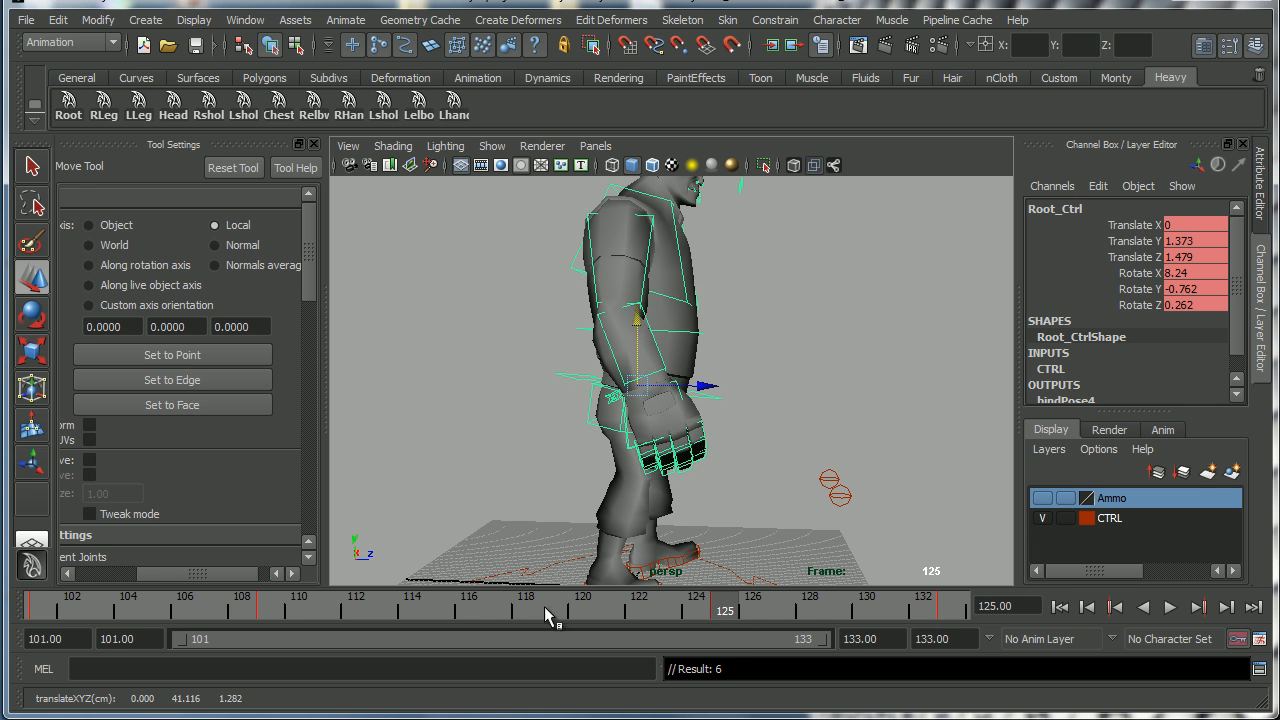
Play back the walk cycle from frame 101 and compare it with the reference drawing.
click(498, 610)
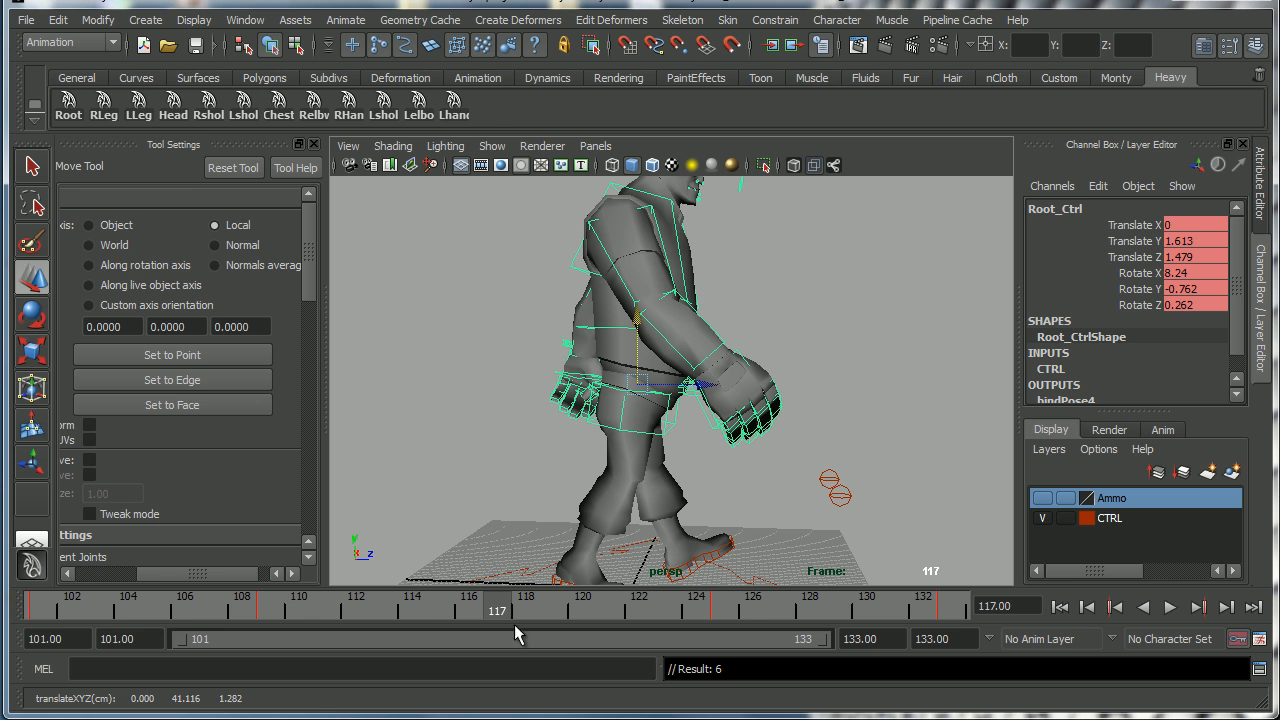
click(42, 612)
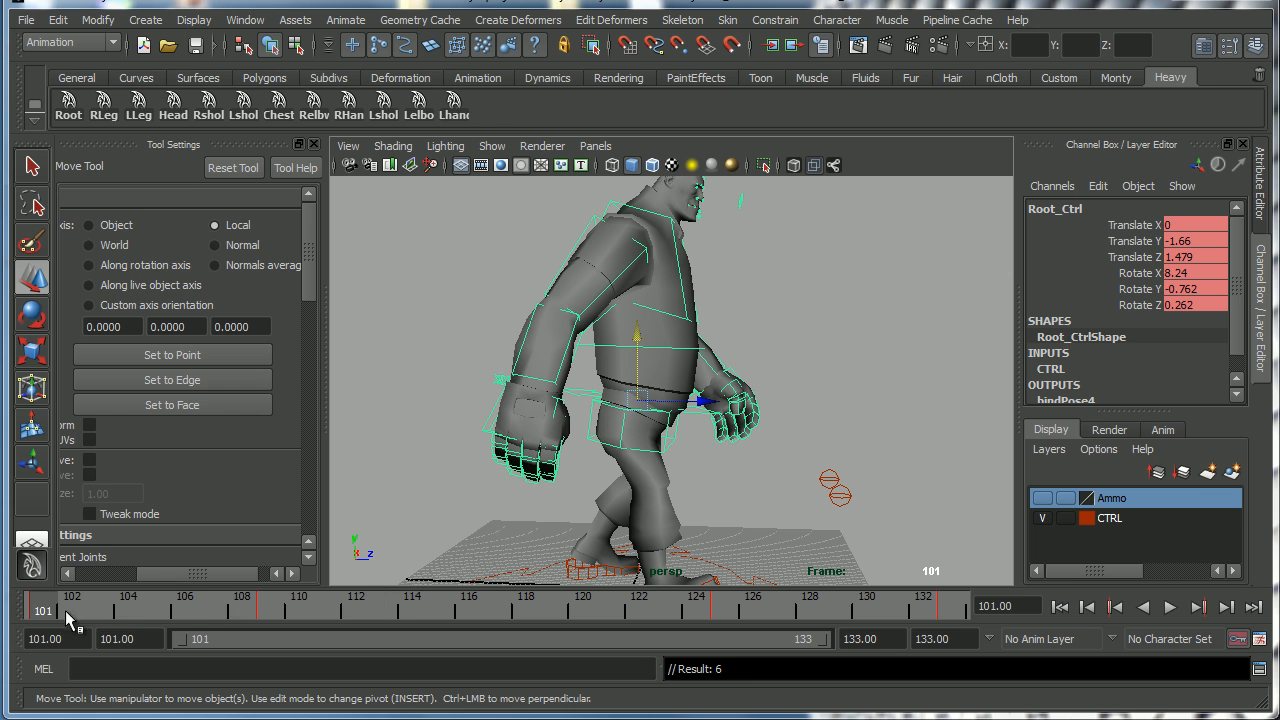
key(alt+v)
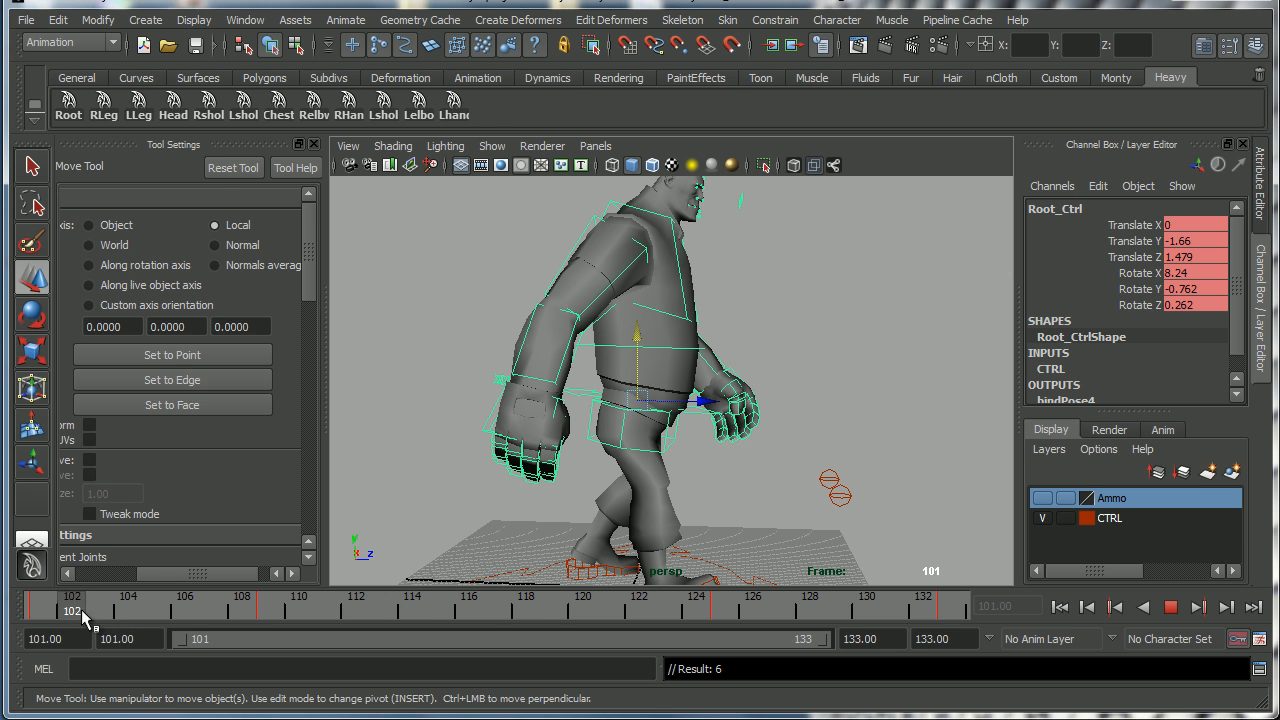
click(494, 614)
key(alt+v)
drag(208, 625, 981, 621)
alt+middle_drag(717, 364, 717, 402)
alt+drag(717, 402, 704, 428)
alt+middle_drag(704, 428, 701, 394)
alt+drag(701, 394, 680, 398)
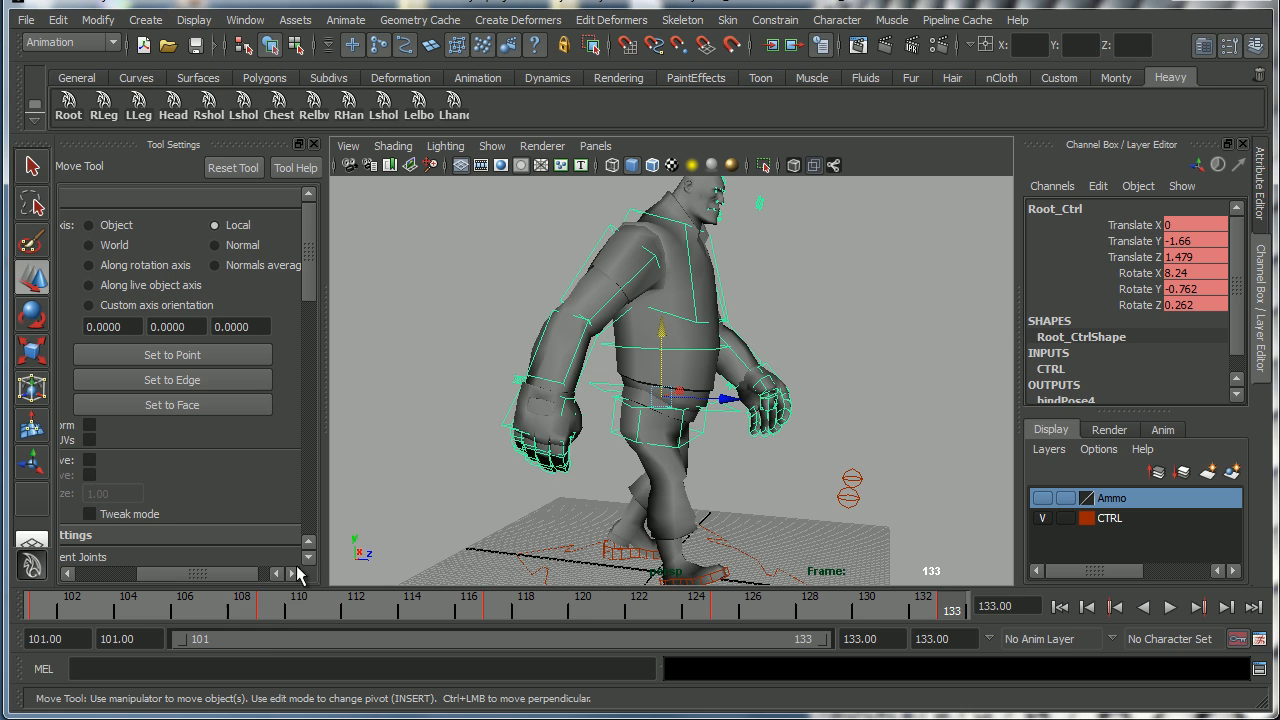
click(270, 612)
alt+drag(605, 465, 645, 450)
key(alt+Tab)
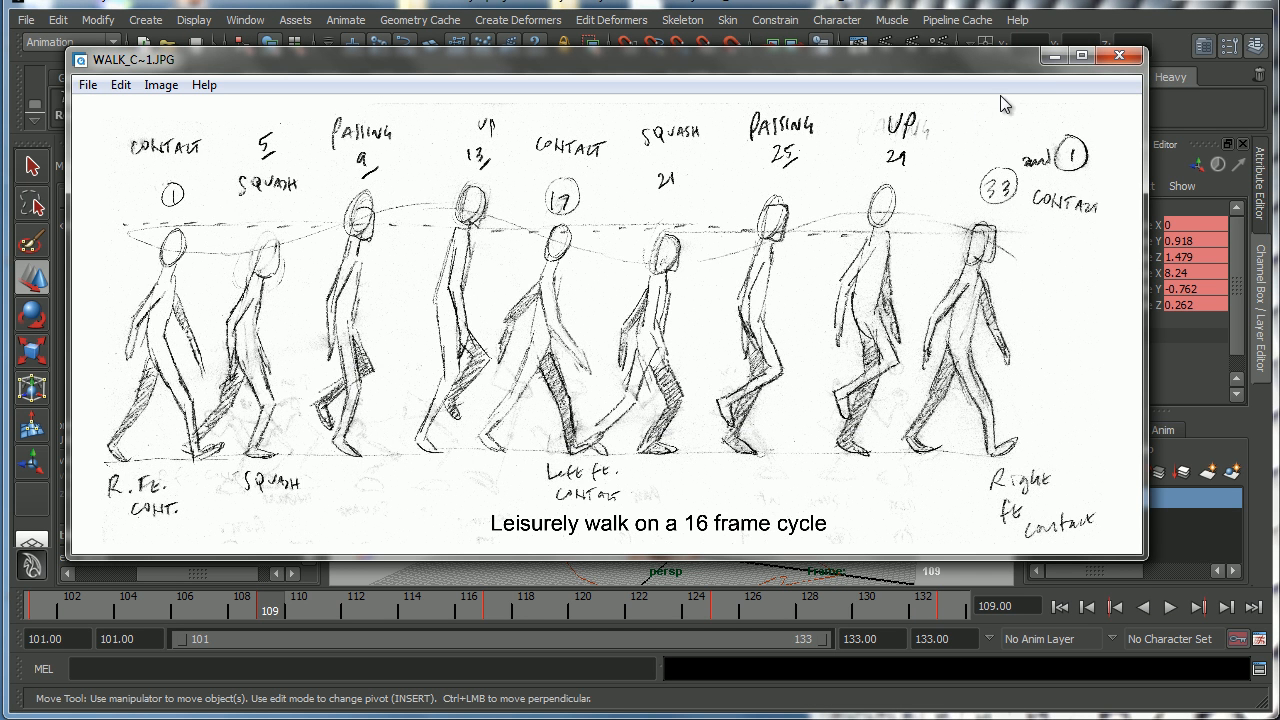
click(1053, 56)
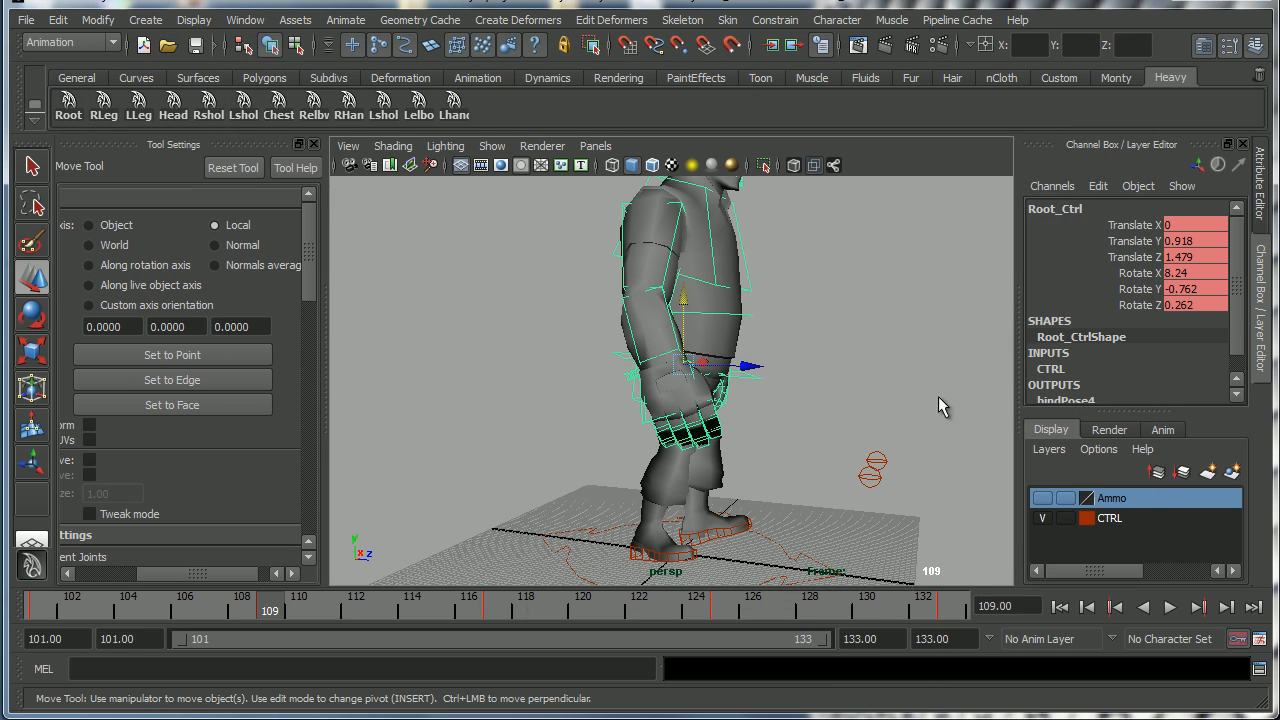
At frame 109, rotate the left foot control to tilt forward and key it.
click(720, 536)
drag(685, 480, 688, 452)
key(e)
drag(765, 461, 777, 504)
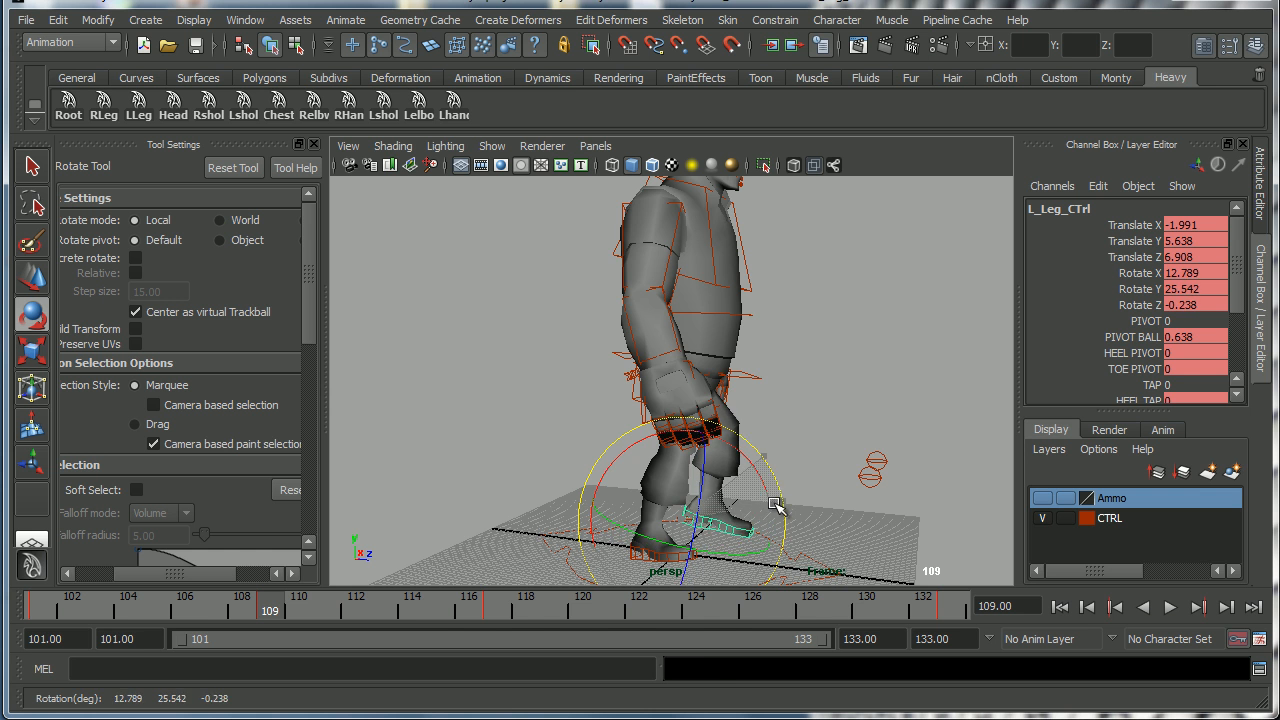
alt+middle_drag(702, 539, 724, 474)
alt+drag(724, 474, 805, 478)
key(s)
mouse_move(258, 612)
mouse_down()
mouse_move(100, 610)
mouse_move(270, 611)
mouse_up()
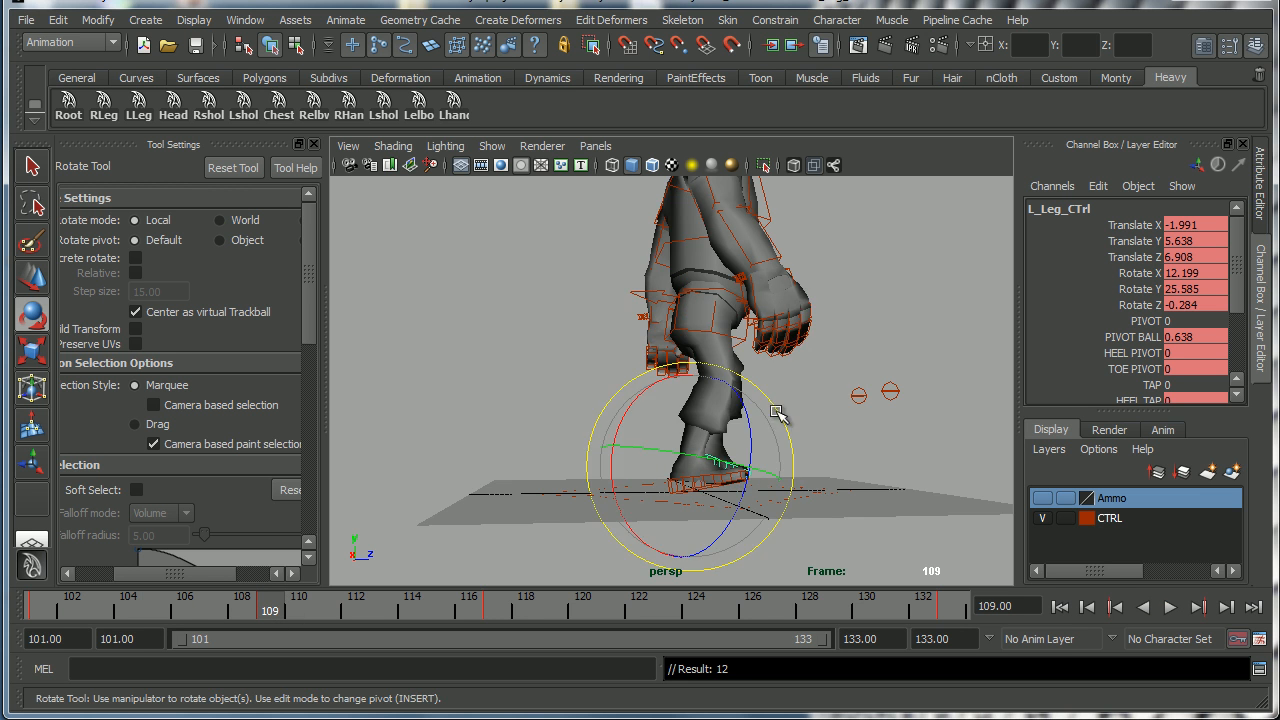
alt+middle_drag(759, 422, 738, 436)
alt+drag(740, 438, 765, 459)
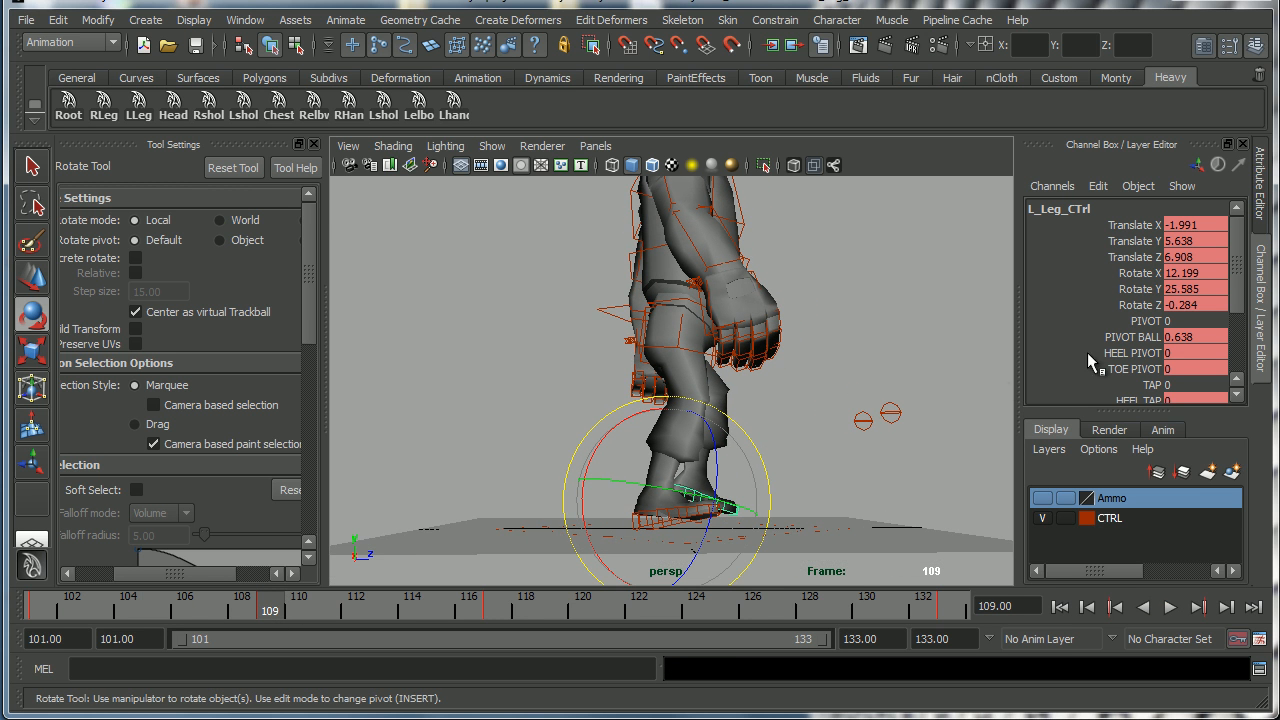
Try setting the left foot control's Rotate X to 0, then undo the recent changes.
double_click(1205, 274)
text(0)
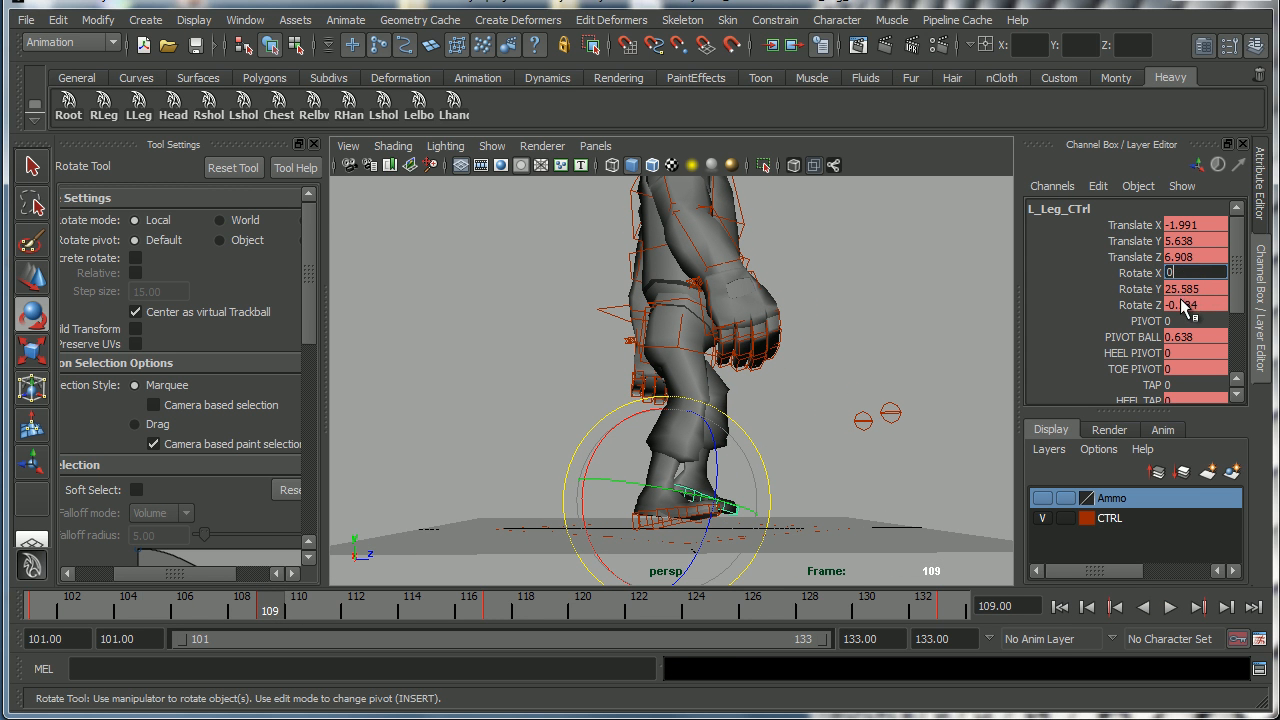
key(Return)
key(ctrl+z)
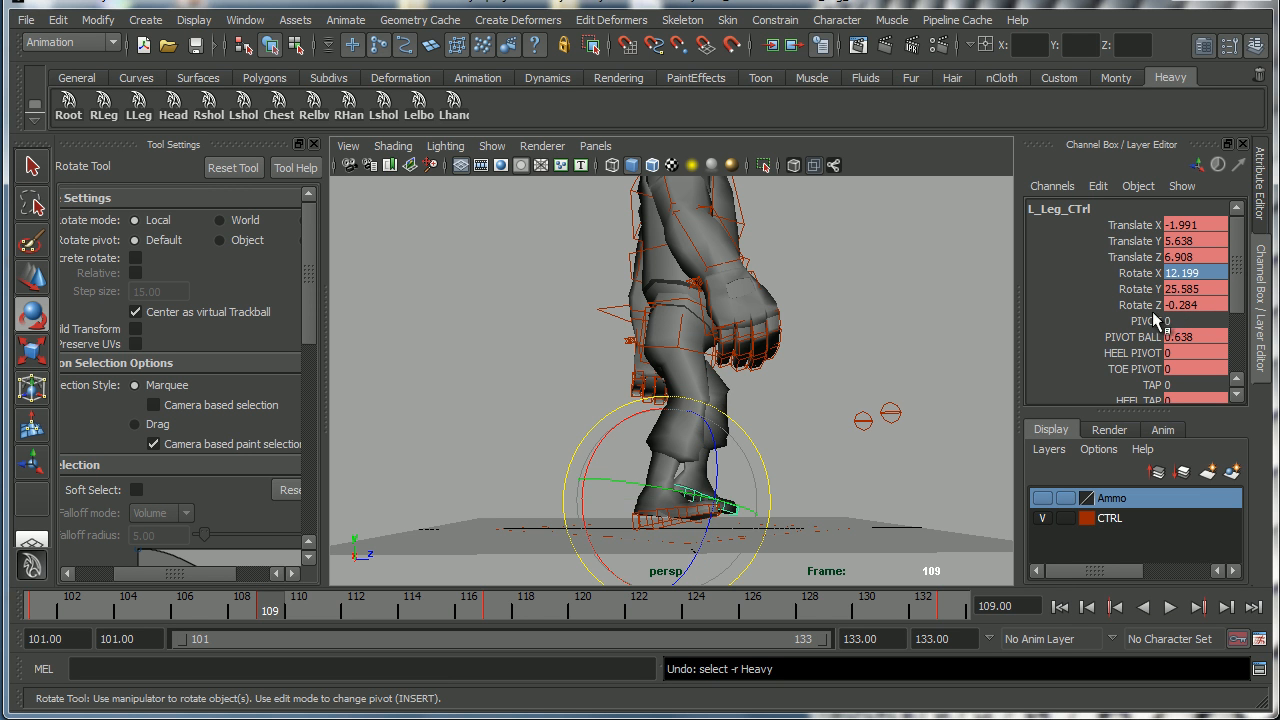
key(ctrl+z)
key(ctrl+z)
key(ctrl+z)
key(ctrl+z)
key(ctrl+z)
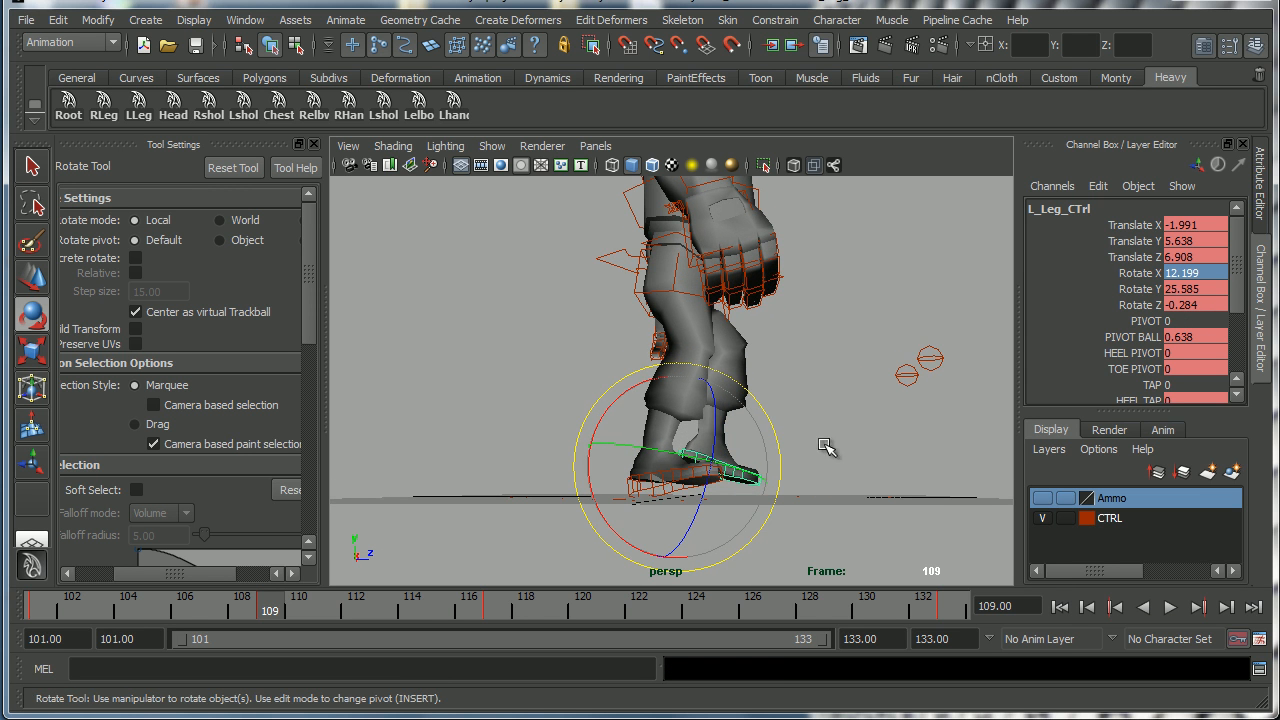
At frame 109, set the right foot control's Rotate X and Translate Y to 0.
click(510, 475)
click(645, 490)
alt+drag(645, 490, 786, 460)
double_click(1206, 276)
text(0)
key(Return)
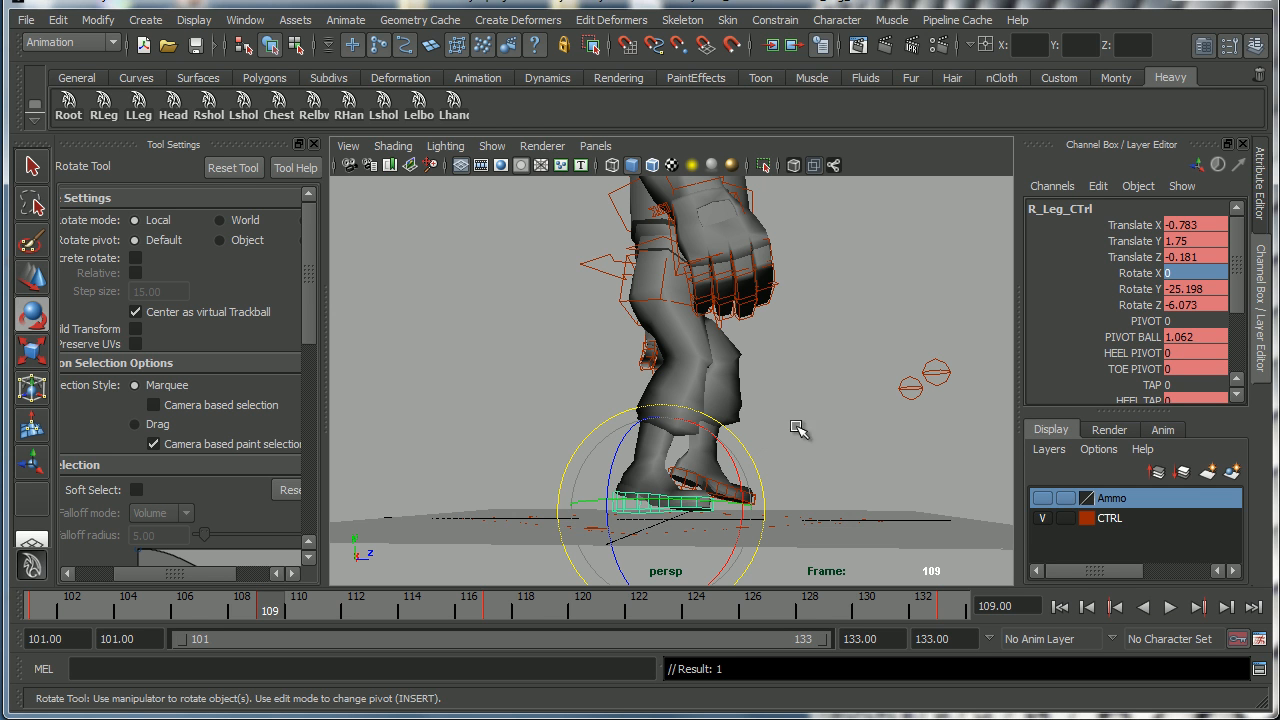
double_click(1198, 241)
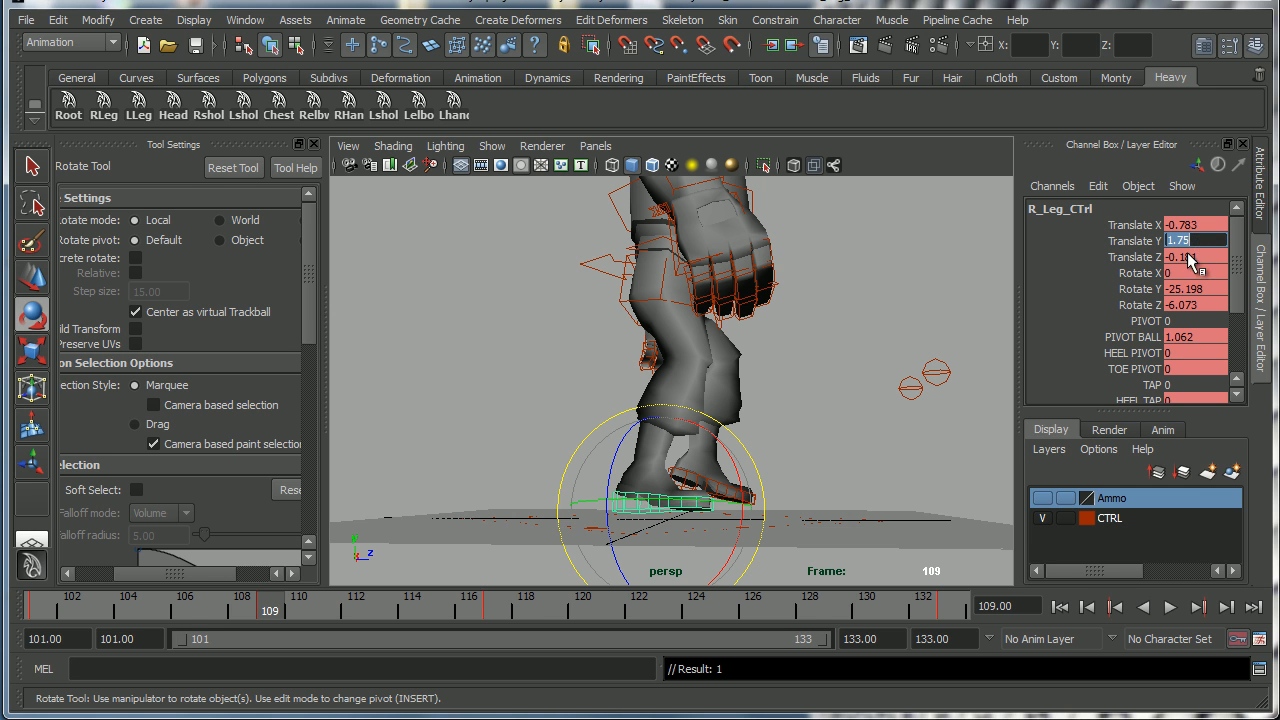
text(0)
key(Return)
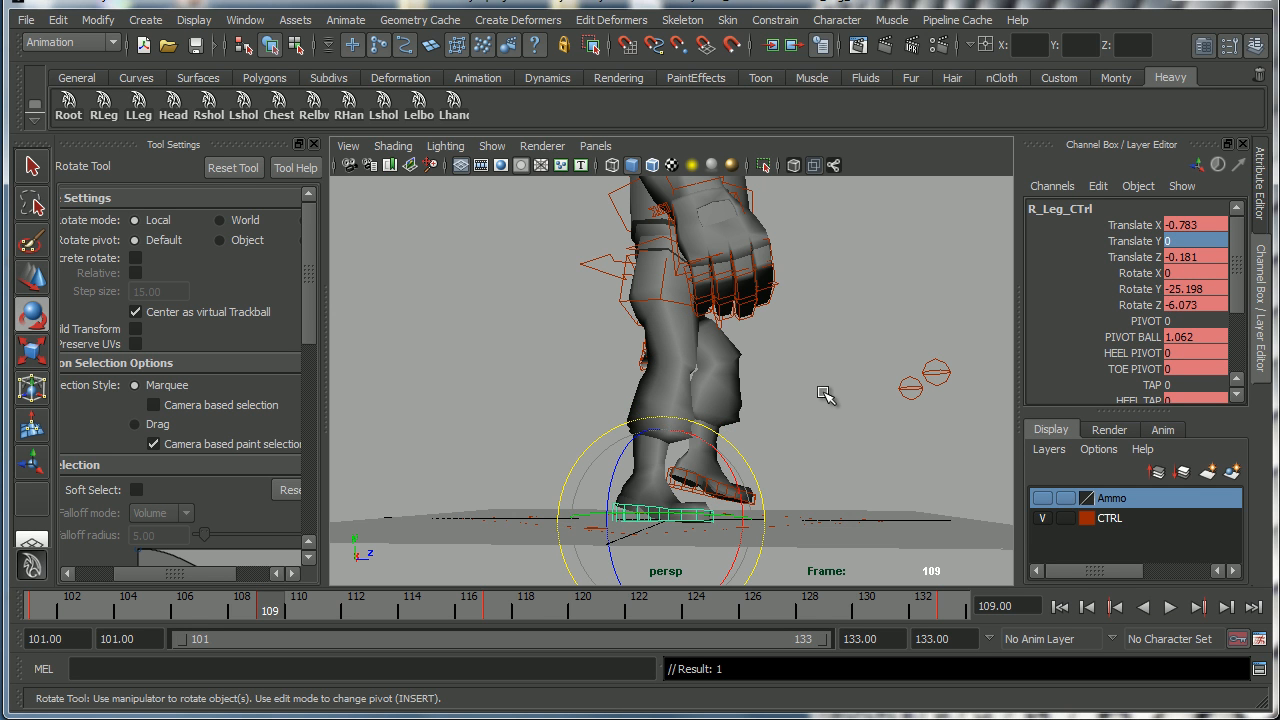
At frame 117, set the right foot control's Translate Y to 0.
key(alt+v)
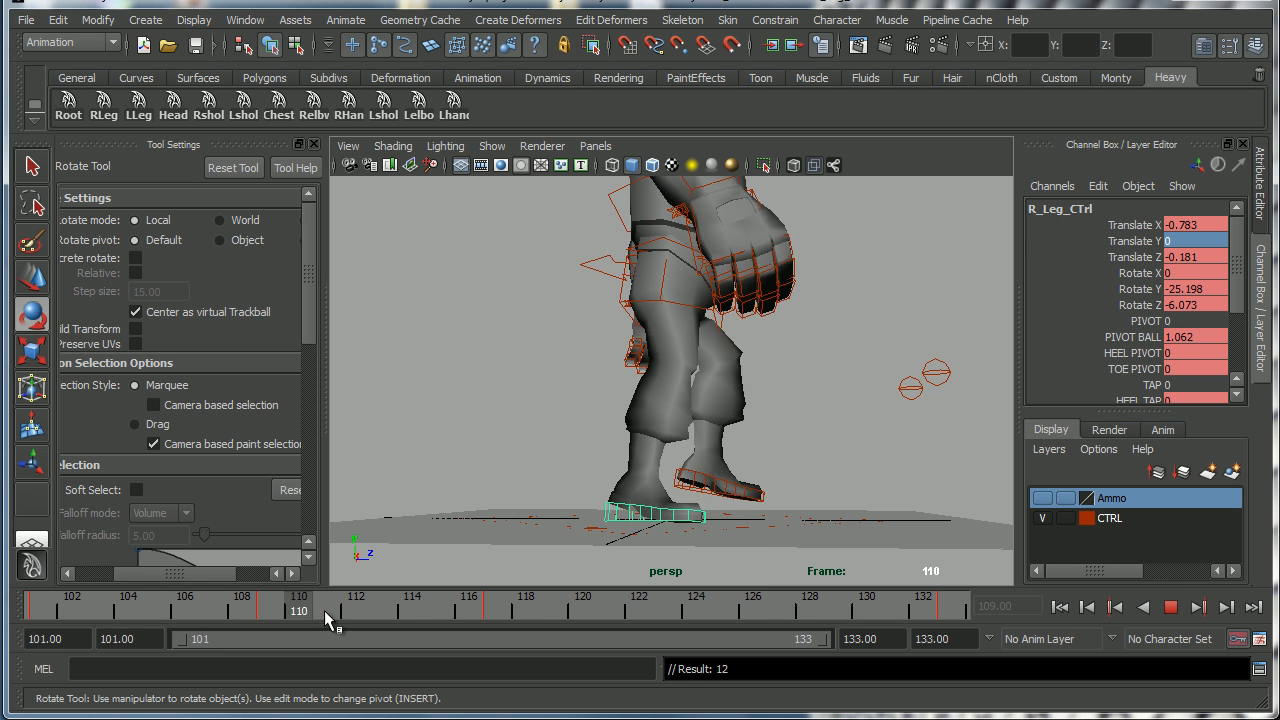
click(497, 610)
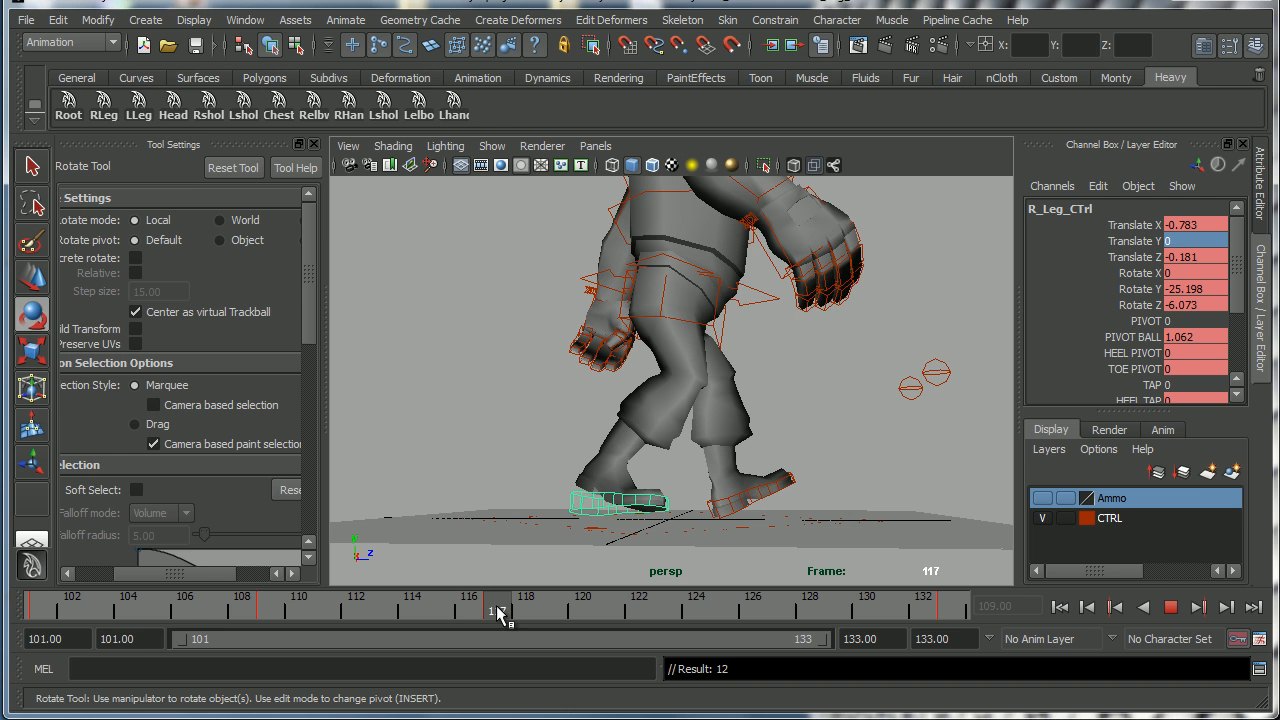
click(1206, 242)
text(0)
key(Return)
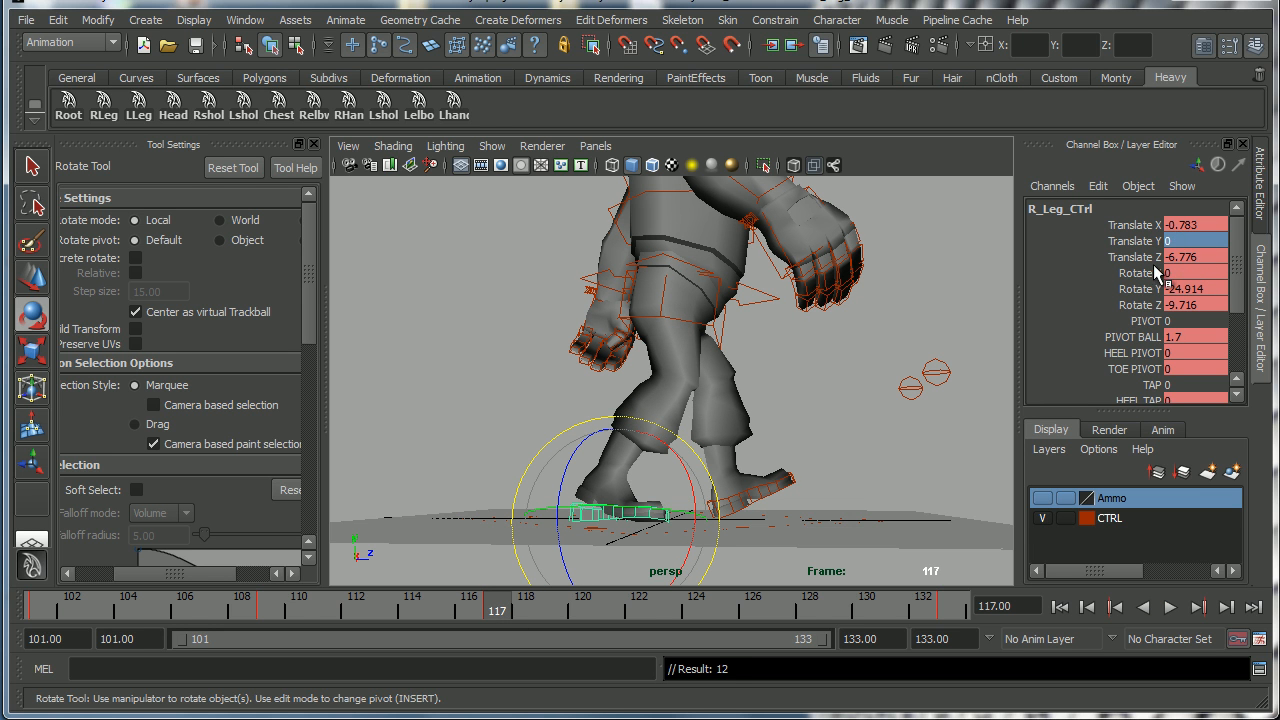
Scrub and play through frames 109 to 125 and compare the pose with the reference drawing.
drag(510, 615, 270, 612)
alt+drag(725, 408, 588, 437)
key(alt+v)
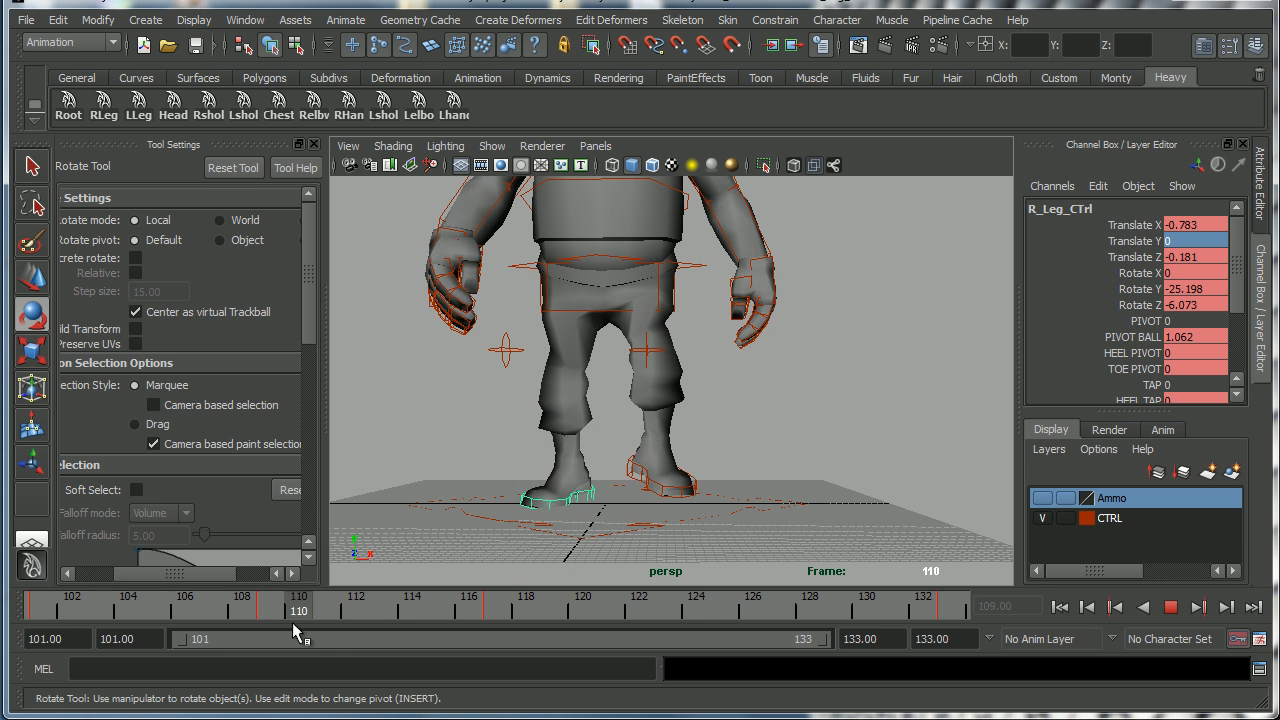
drag(272, 620, 494, 604)
alt+drag(586, 476, 800, 473)
alt+right_drag(800, 474, 588, 484)
alt+middle_drag(650, 462, 614, 506)
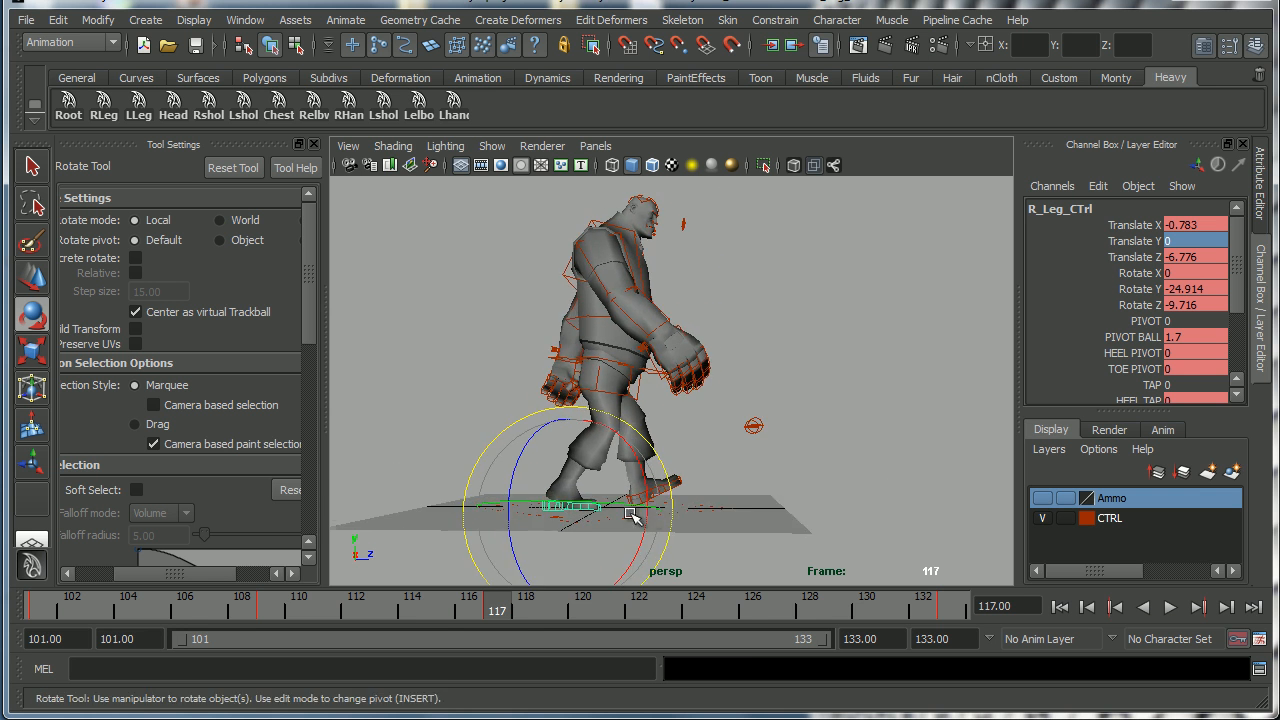
alt+drag(614, 506, 582, 528)
drag(530, 620, 726, 612)
alt+drag(696, 514, 630, 490)
key(alt+Tab)
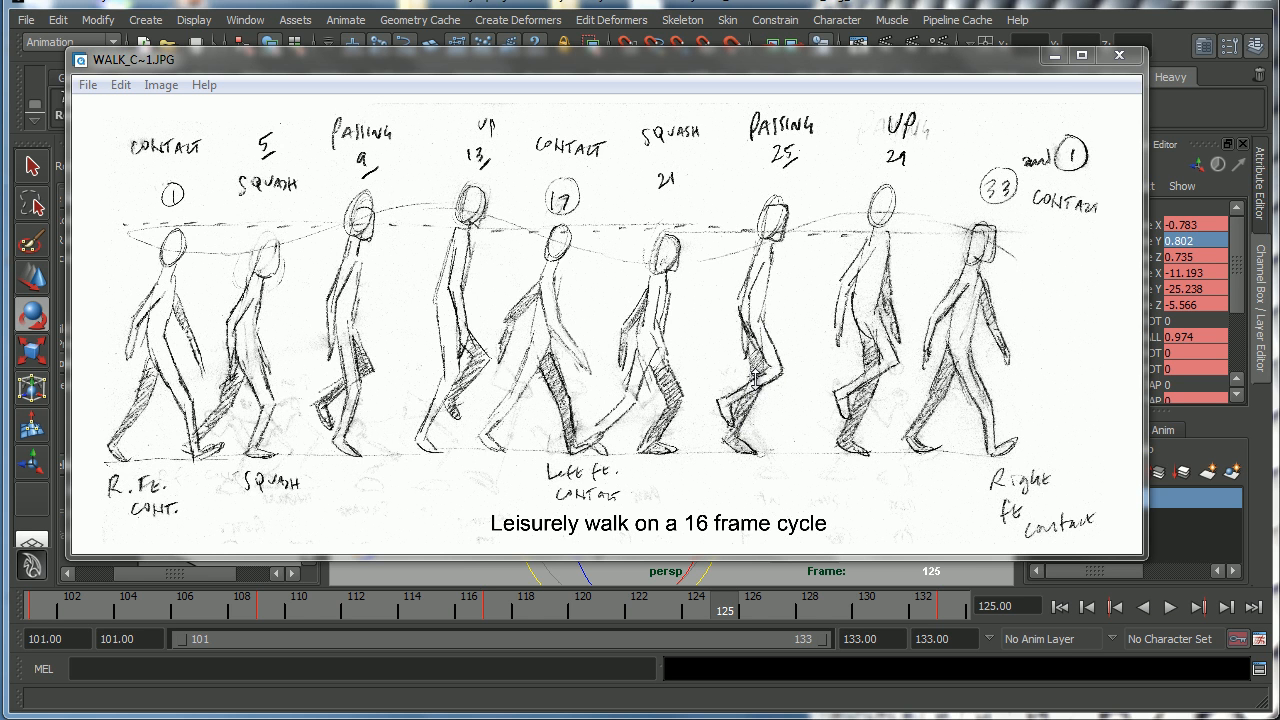
click(1054, 55)
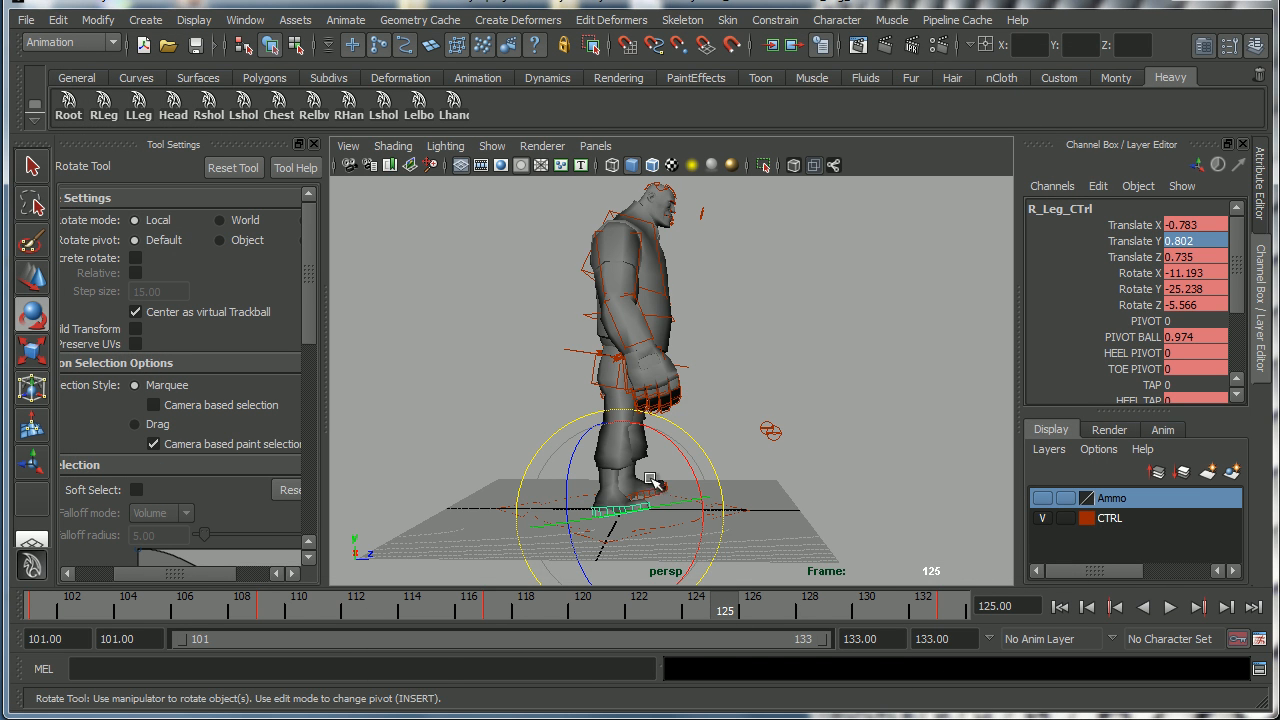
At frame 125, lift the right foot control to about 7.8 in Translate Y.
scroll(660, 486, up, 5)
key(w)
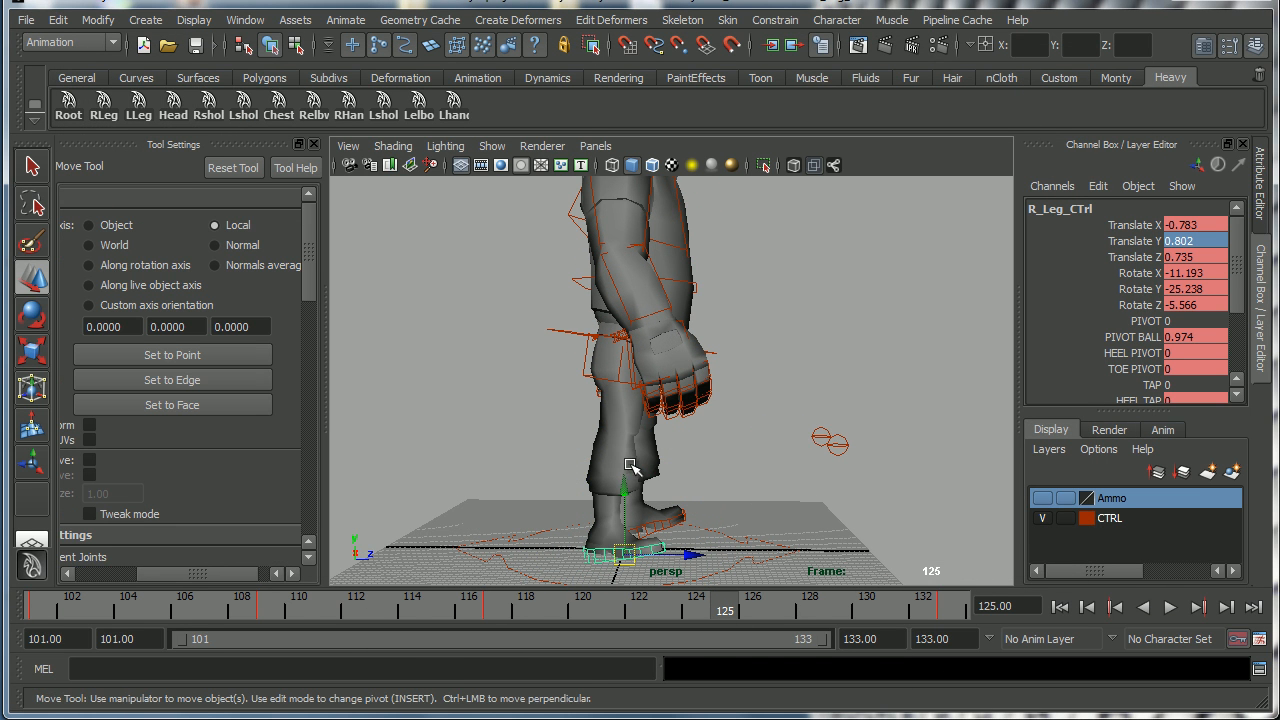
drag(624, 494, 625, 458)
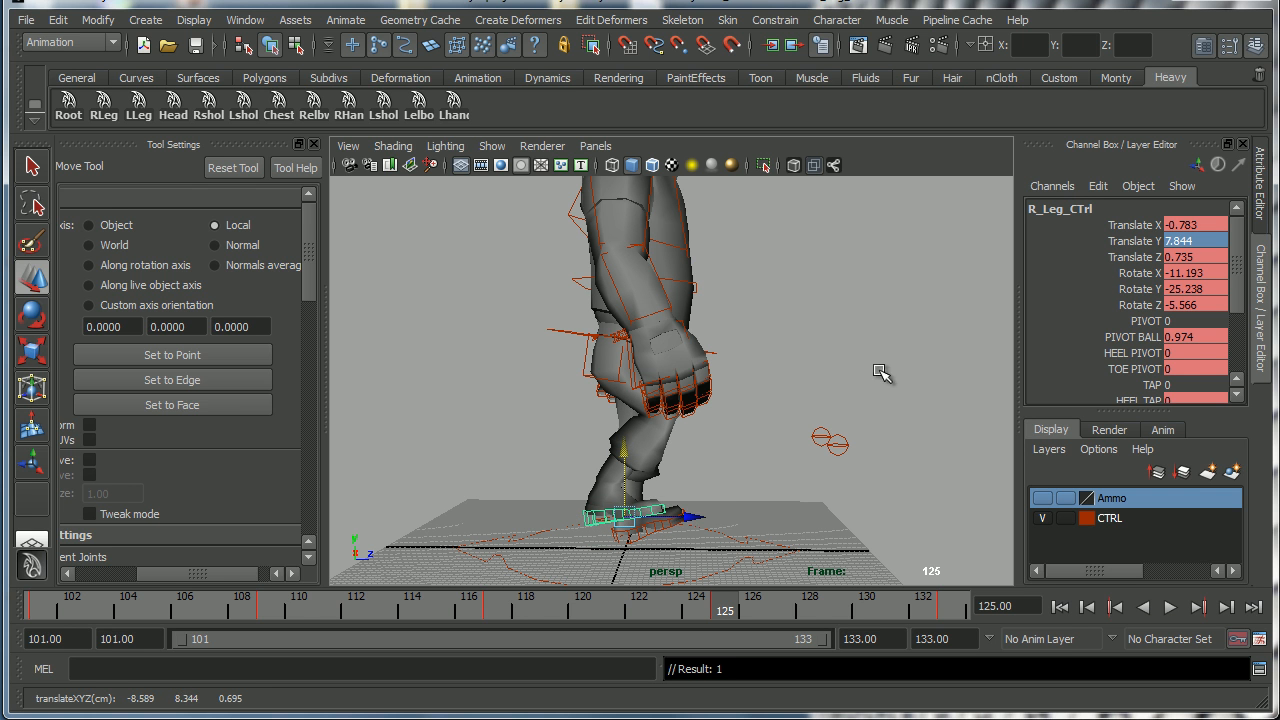
At frame 125, rotate the right foot control to about 31 in Rotate X.
key(e)
mouse_move(702, 462)
mouse_down()
mouse_move(705, 525)
mouse_move(553, 483)
mouse_move(723, 457)
mouse_up()
key(w)
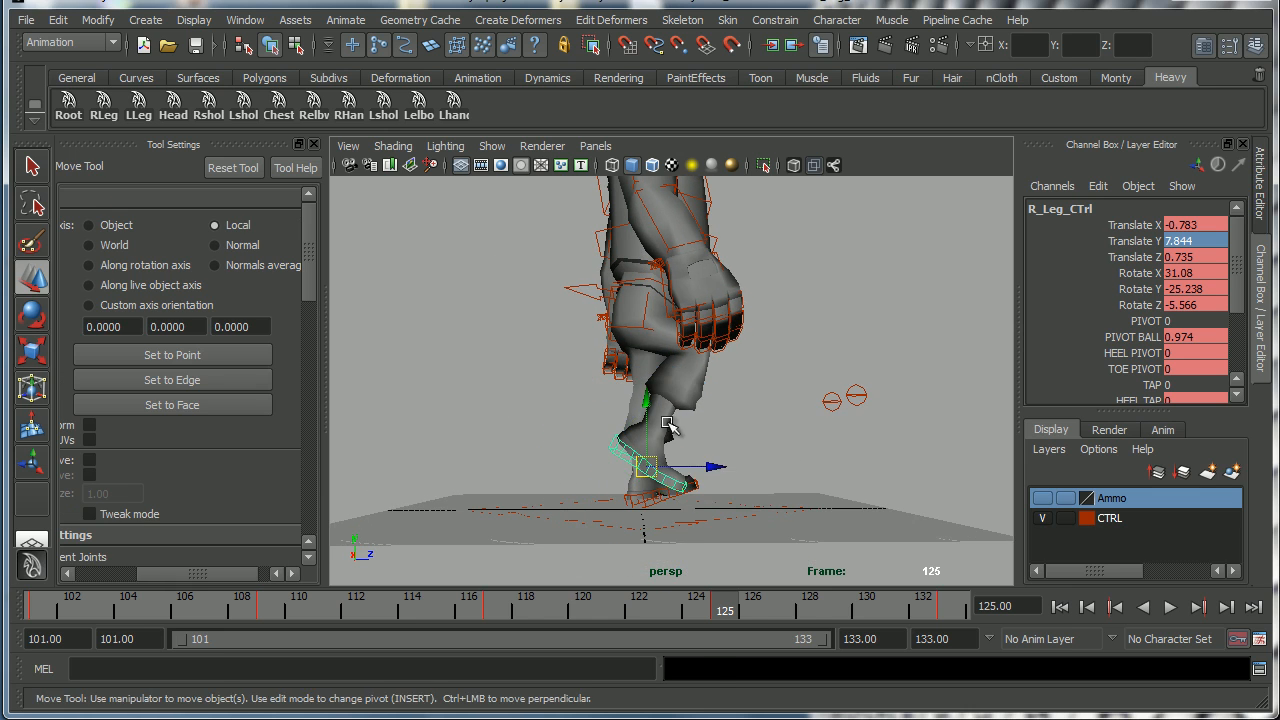
Select the left foot control and set its Rotate X to 0.
drag(648, 402, 720, 450)
click(683, 492)
click(1207, 270)
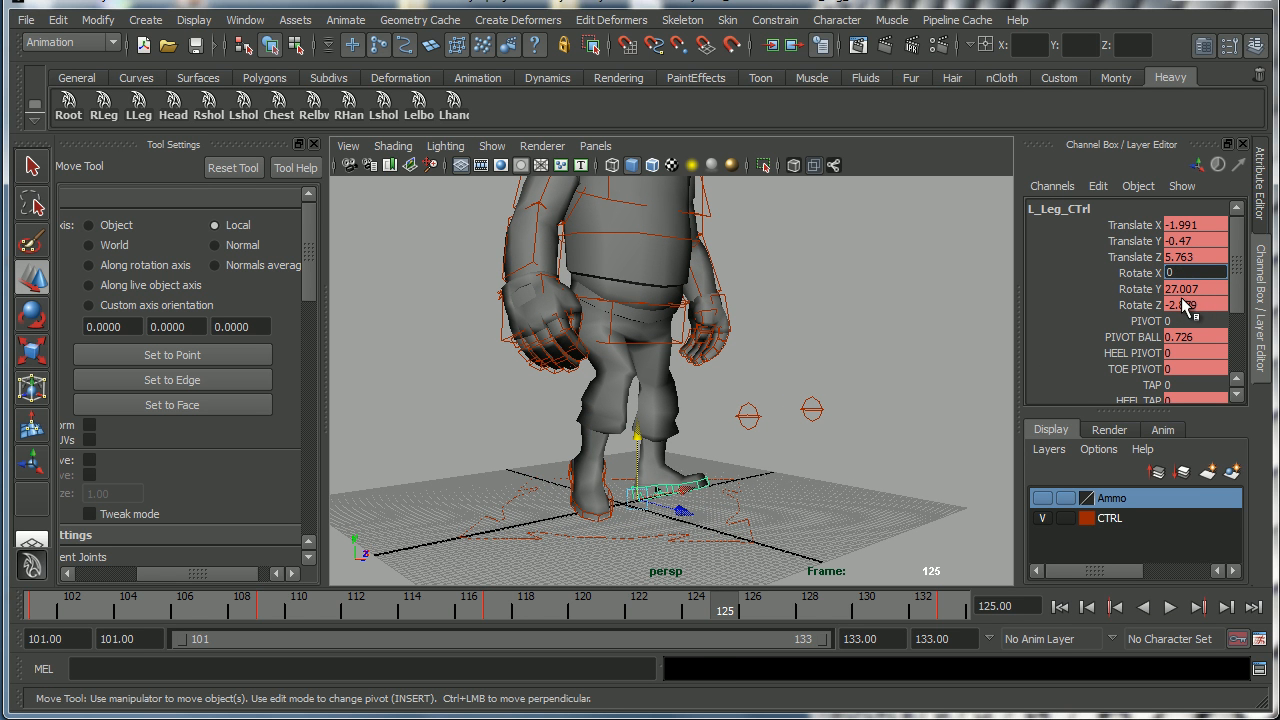
key(Return)
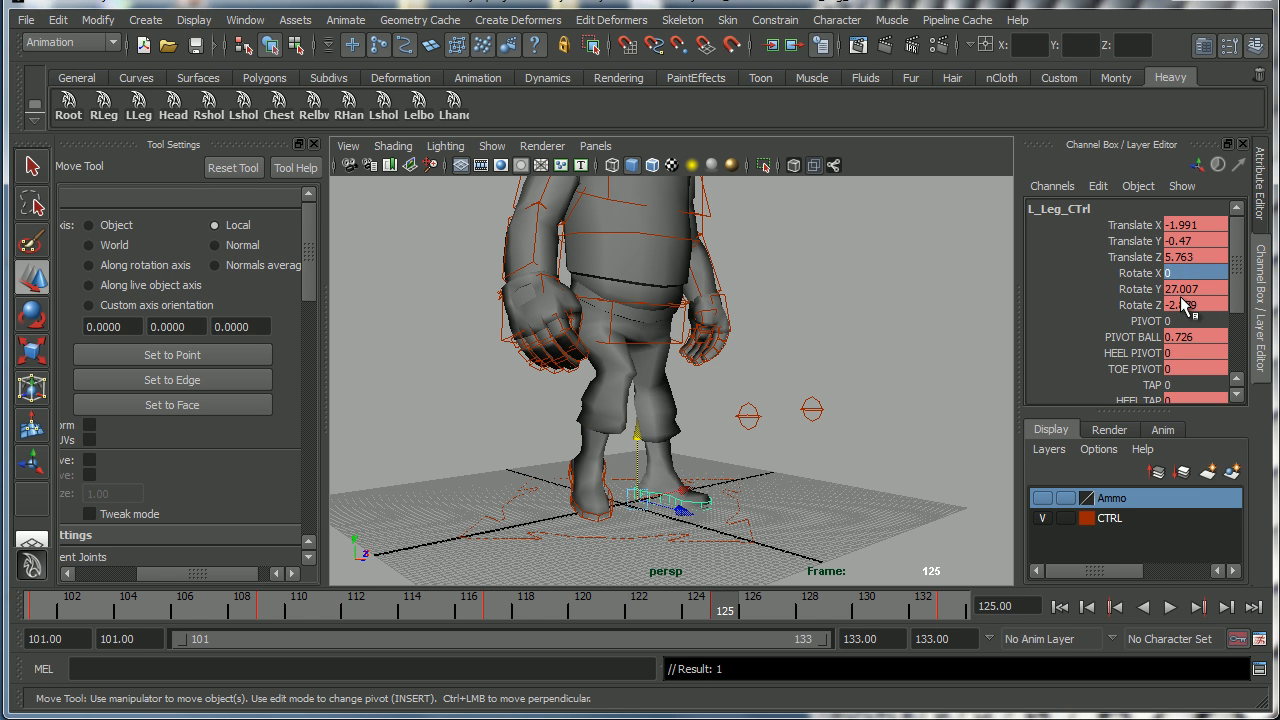
Slide the left foot control's Pivot Ball value to about 1.4.
click(1131, 338)
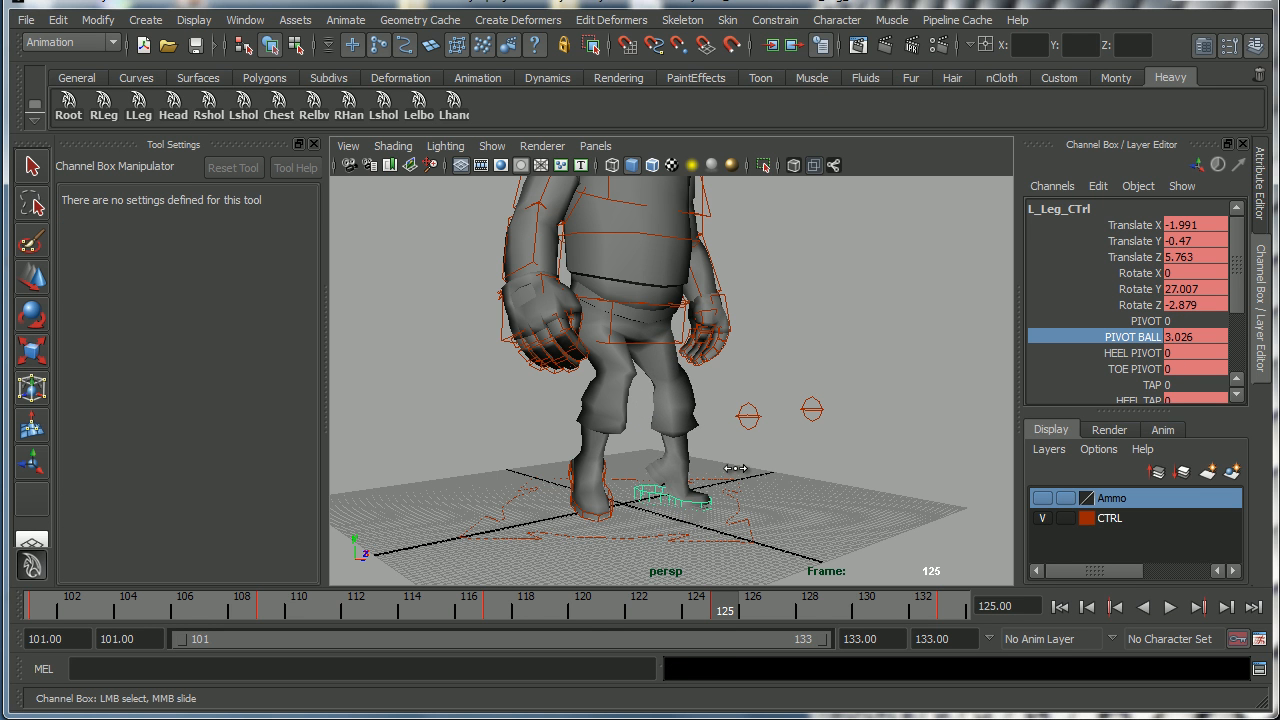
alt+drag(661, 488, 817, 399)
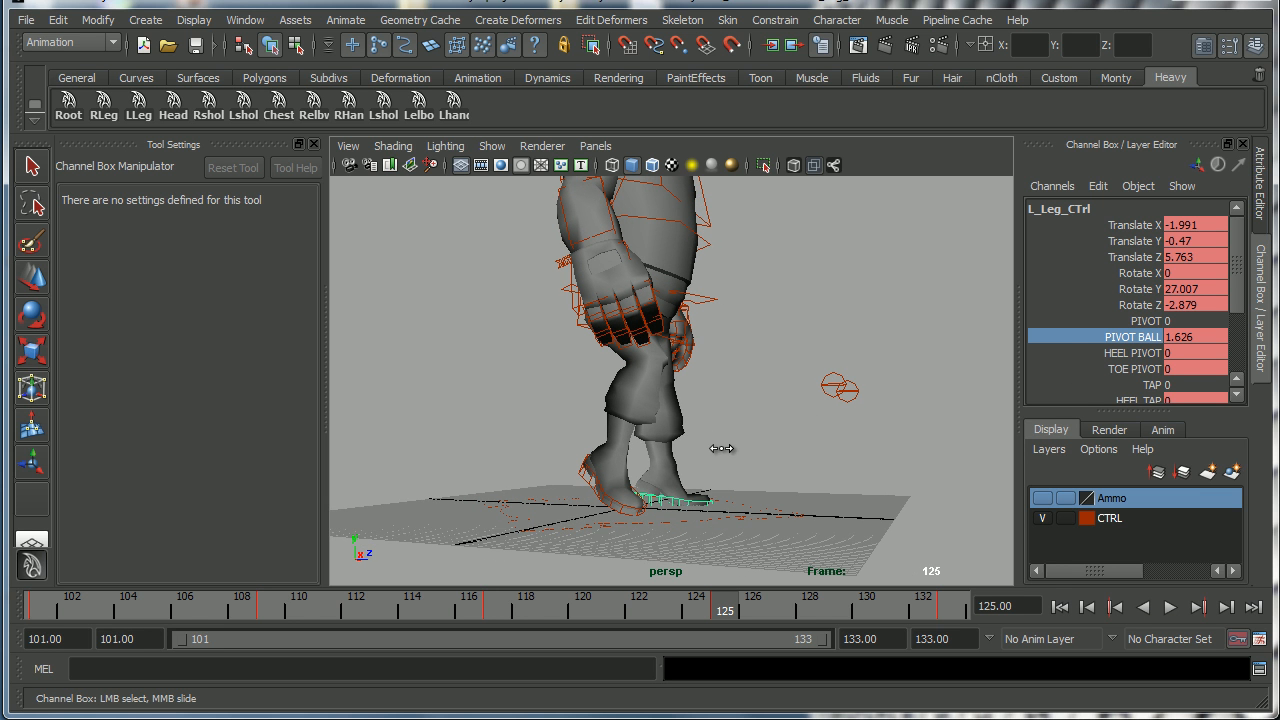
middle_drag(722, 450, 720, 450)
mouse_move(776, 458)
alt+mouse_down()
mouse_move(668, 460)
mouse_move(760, 449)
alt+mouse_up()
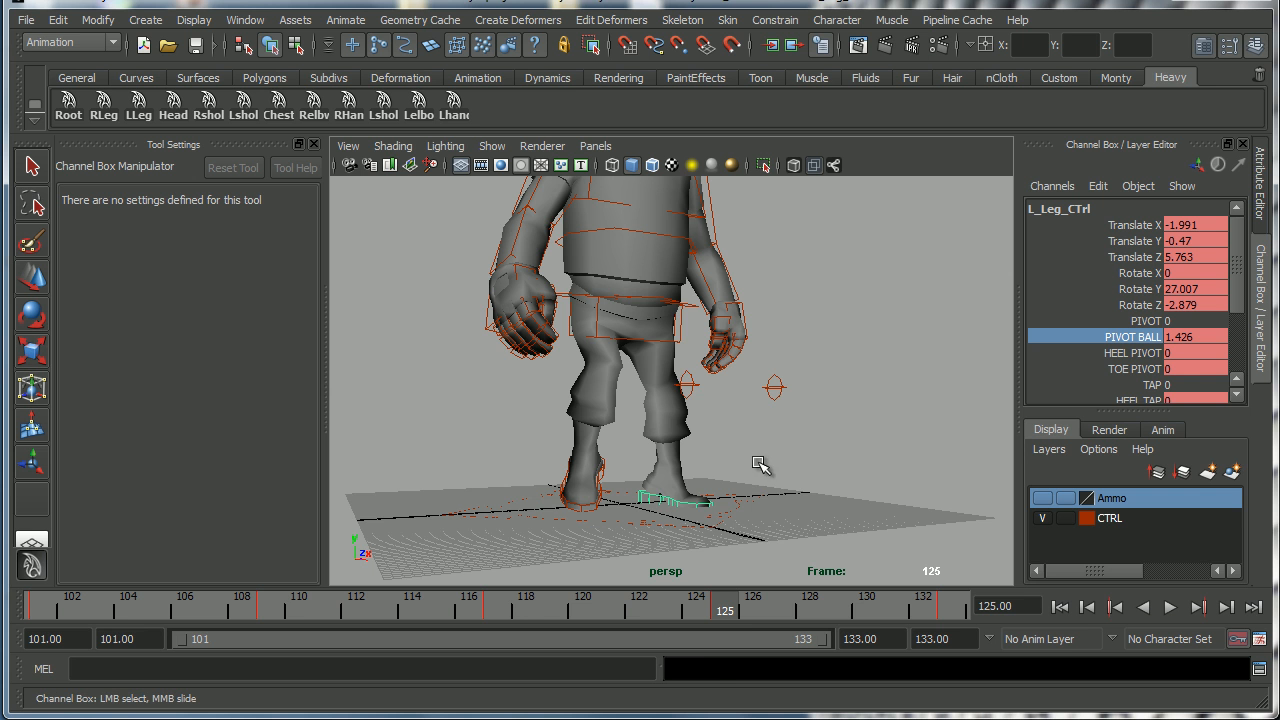
Play the animation and orbit around the character to review the walk.
key(alt+v)
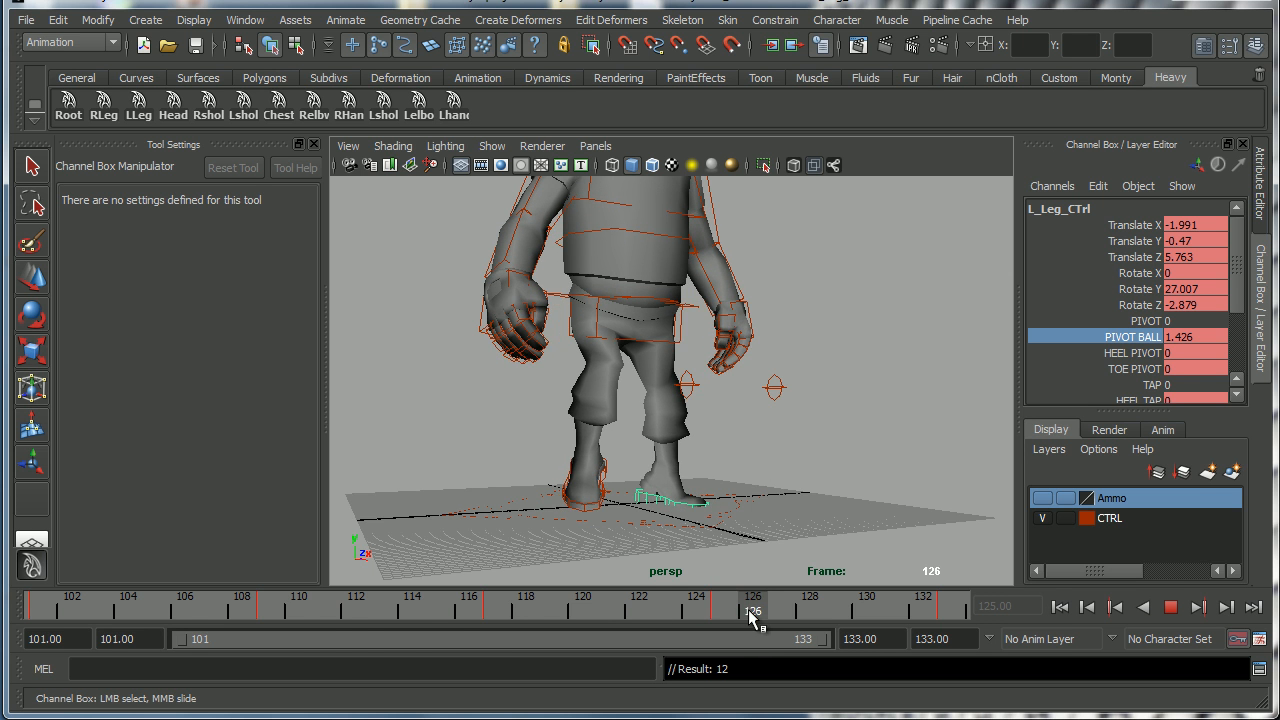
drag(752, 611, 327, 629)
alt+middle_drag(699, 416, 754, 448)
alt+right_drag(754, 448, 711, 426)
alt+drag(711, 426, 698, 428)
alt+right_drag(699, 428, 846, 509)
click(1170, 607)
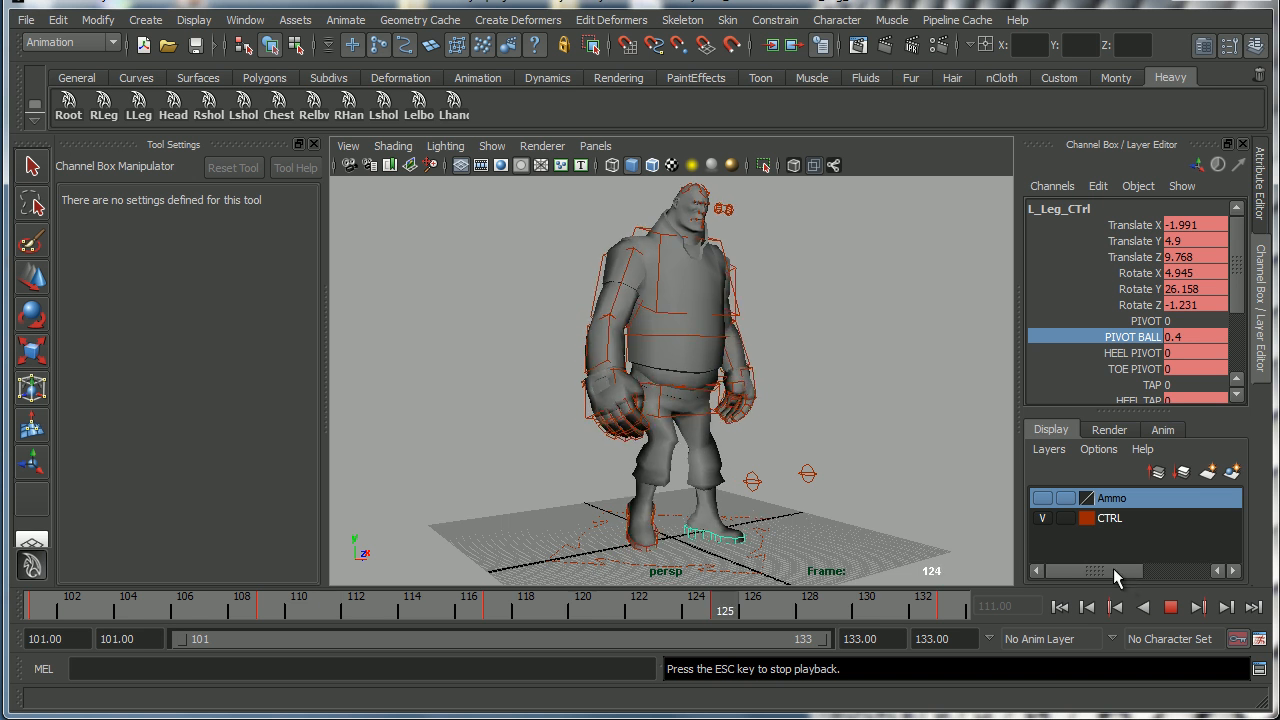
alt+drag(757, 434, 829, 451)
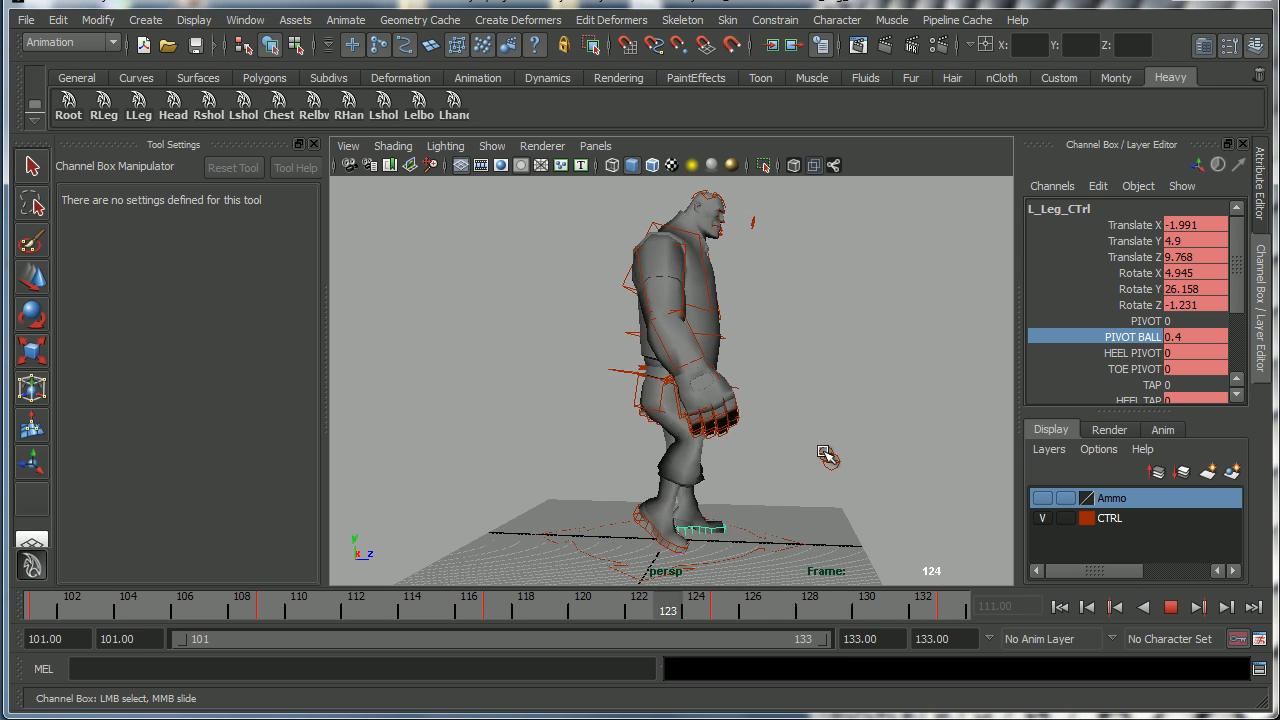
alt+drag(826, 451, 700, 483)
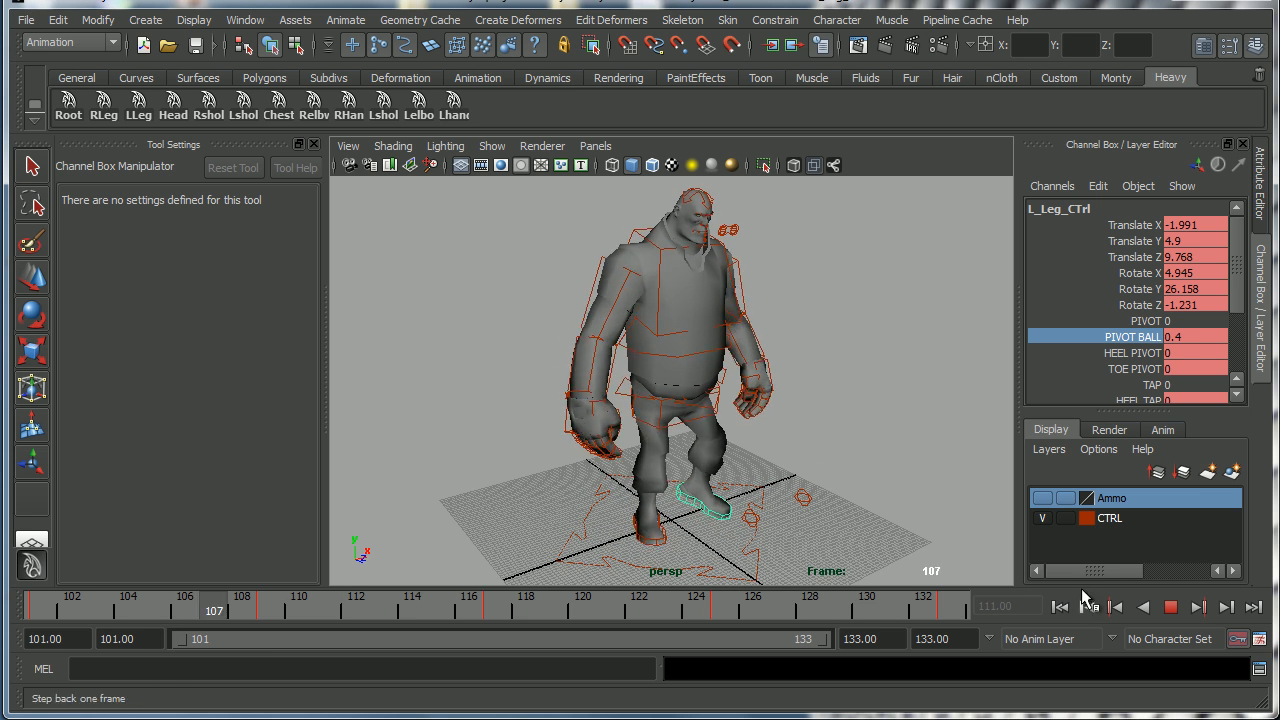
click(1170, 606)
alt+drag(654, 445, 535, 550)
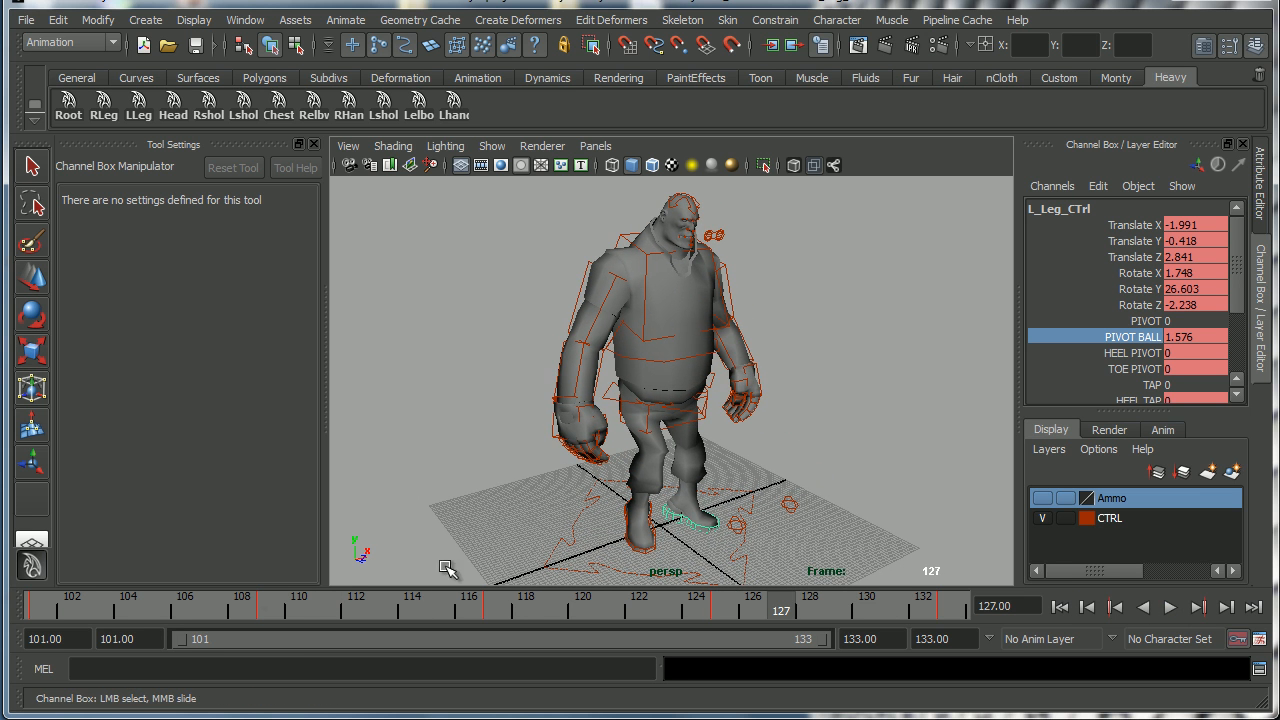
At frame 101, select the Spine_2_Ctrl and rotate it to about -10.6 in Rotate X.
drag(60, 605, 497, 611)
click(42, 611)
alt+drag(538, 403, 561, 440)
alt+right_drag(632, 369, 724, 378)
click(590, 311)
key(e)
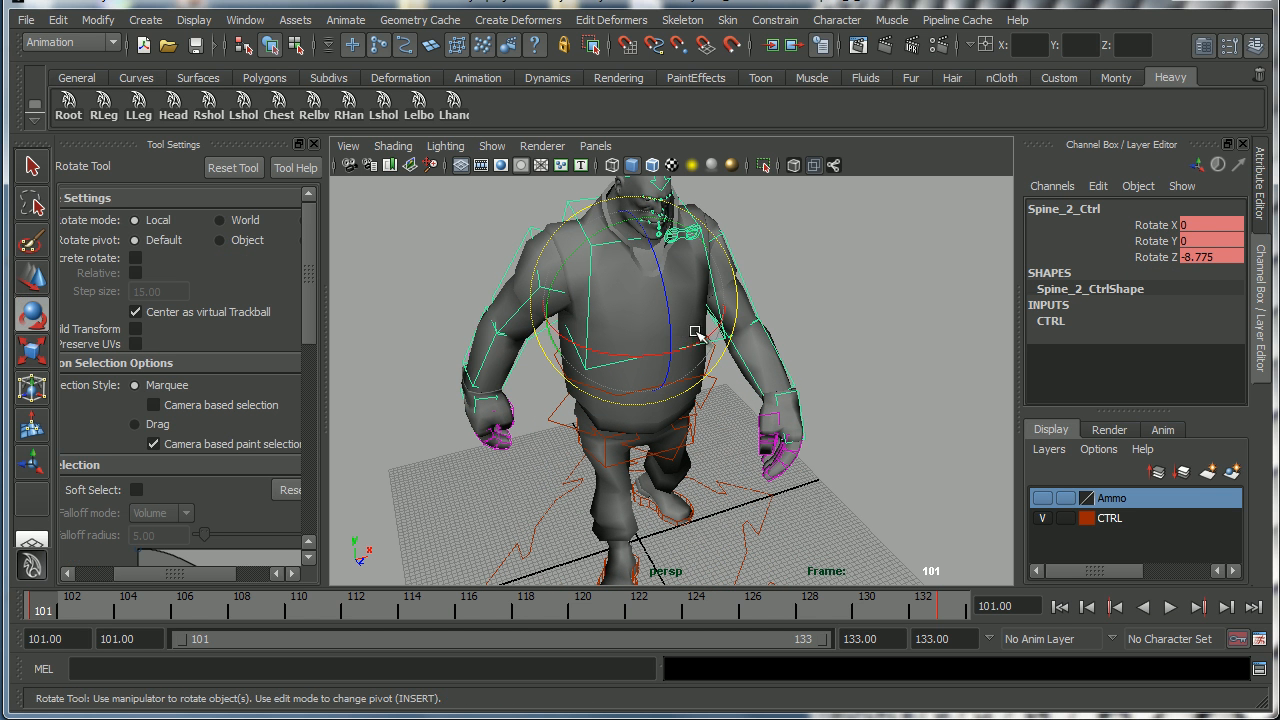
drag(693, 338, 692, 348)
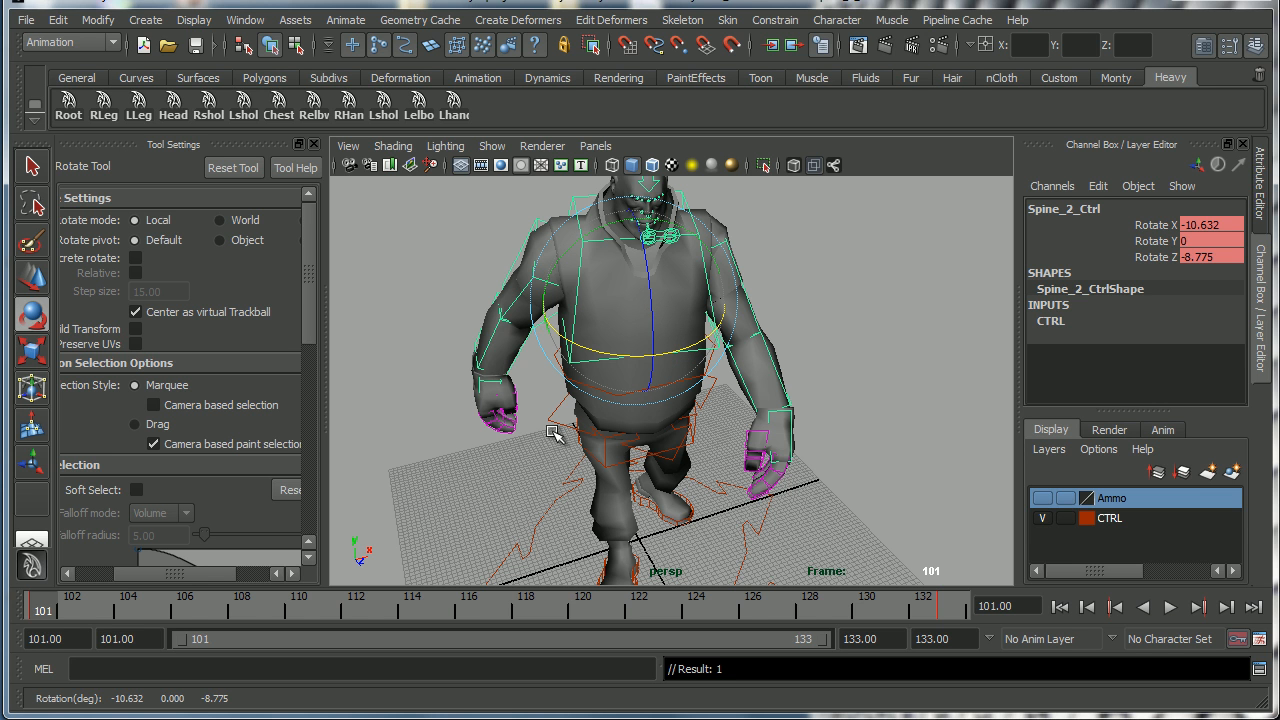
Carry the spine pose to frame 133, then at frame 117 rotate Spine_2_Ctrl to about 6.5 in Rotate X.
mouse_move(44, 611)
mouse_down()
mouse_move(969, 612)
mouse_move(952, 612)
mouse_up()
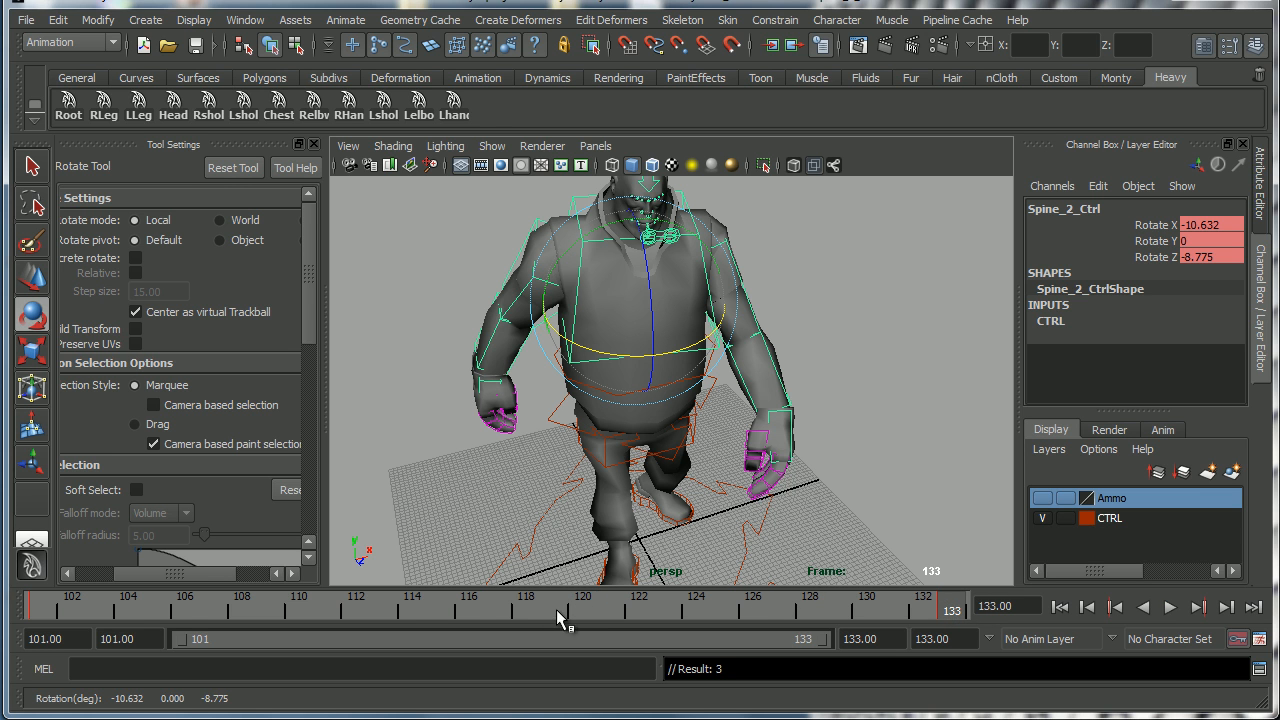
click(500, 614)
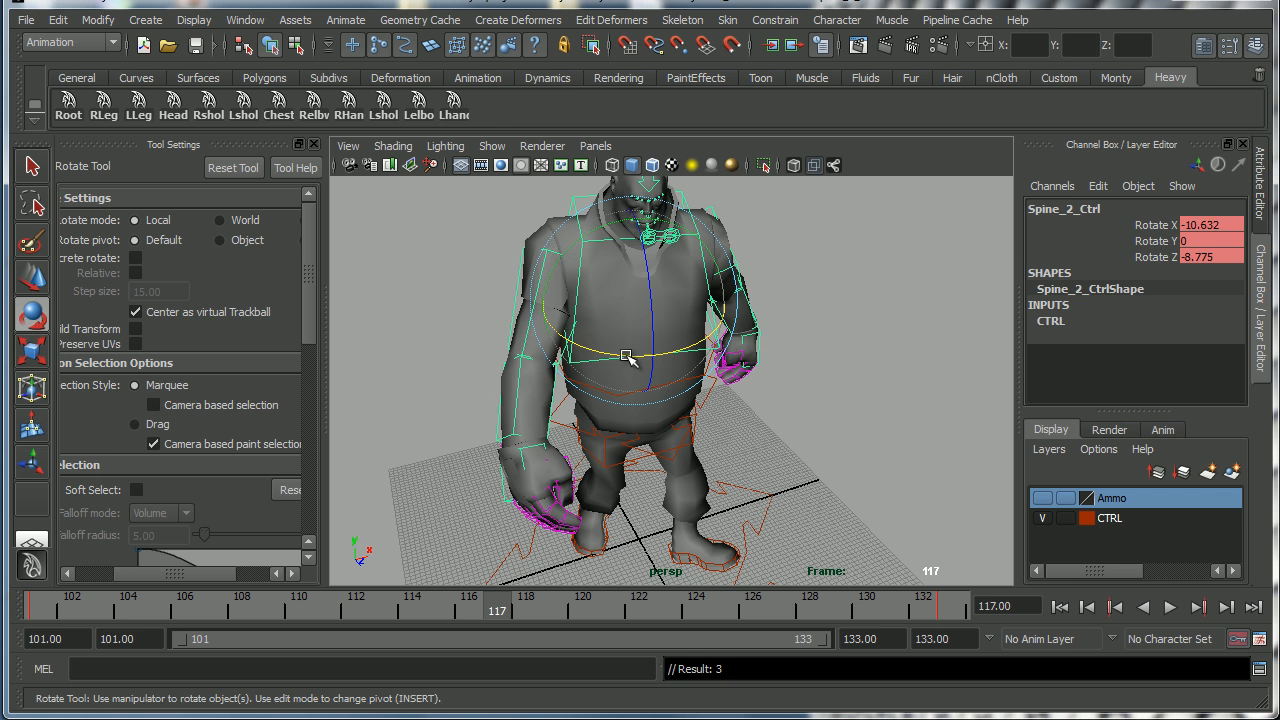
drag(626, 357, 647, 375)
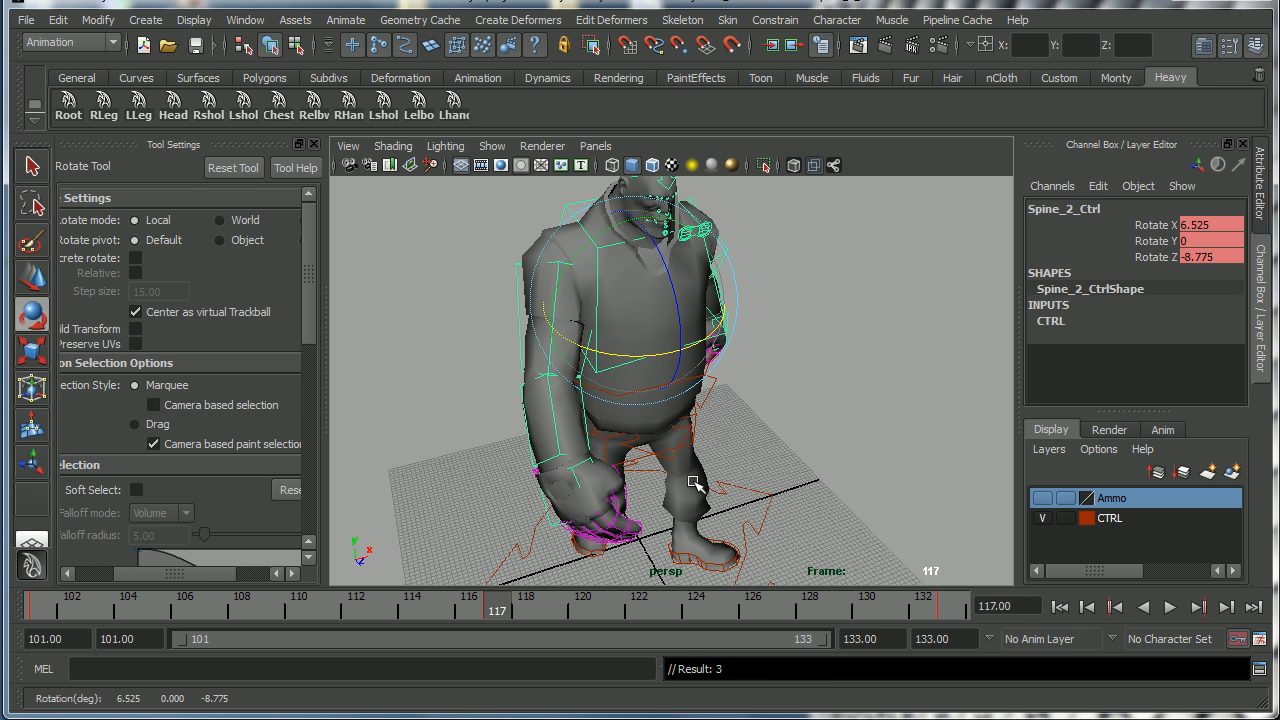
Close the Tool Settings panel to widen the viewport.
click(314, 145)
alt+drag(680, 398, 748, 394)
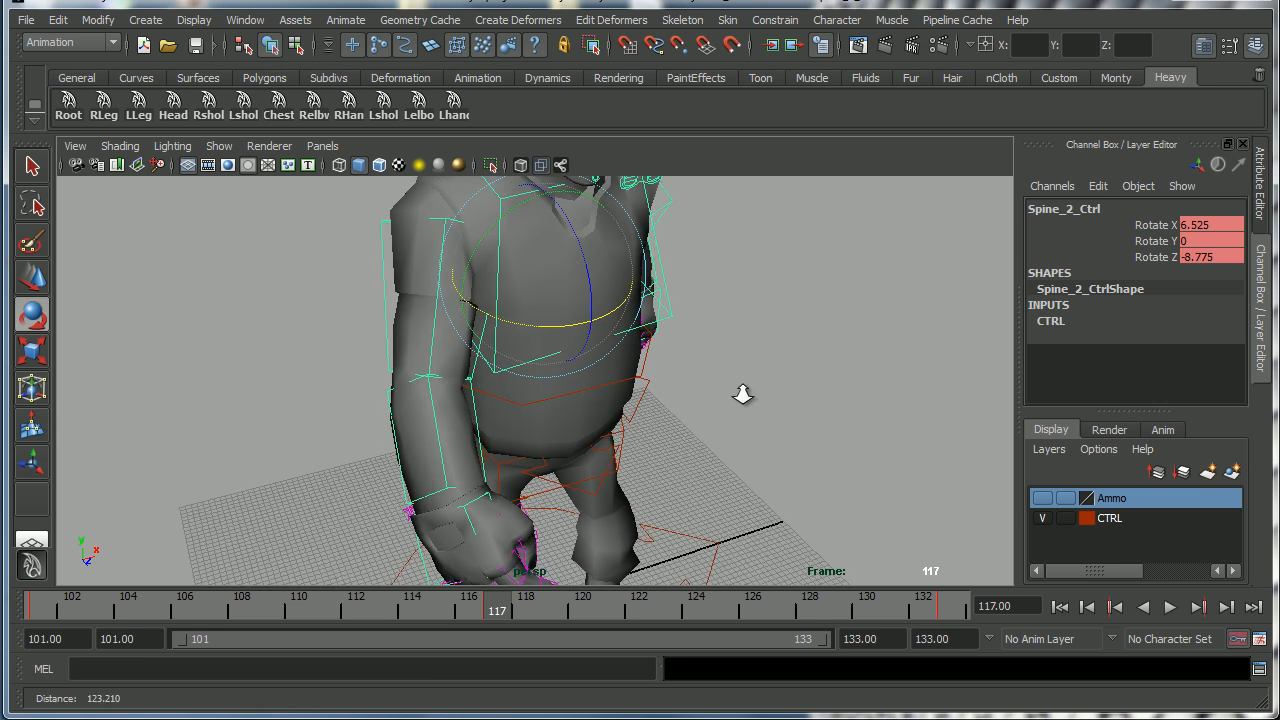
alt+right_drag(748, 394, 640, 394)
alt+drag(640, 394, 694, 386)
alt+middle_drag(694, 386, 638, 405)
alt+drag(638, 404, 586, 386)
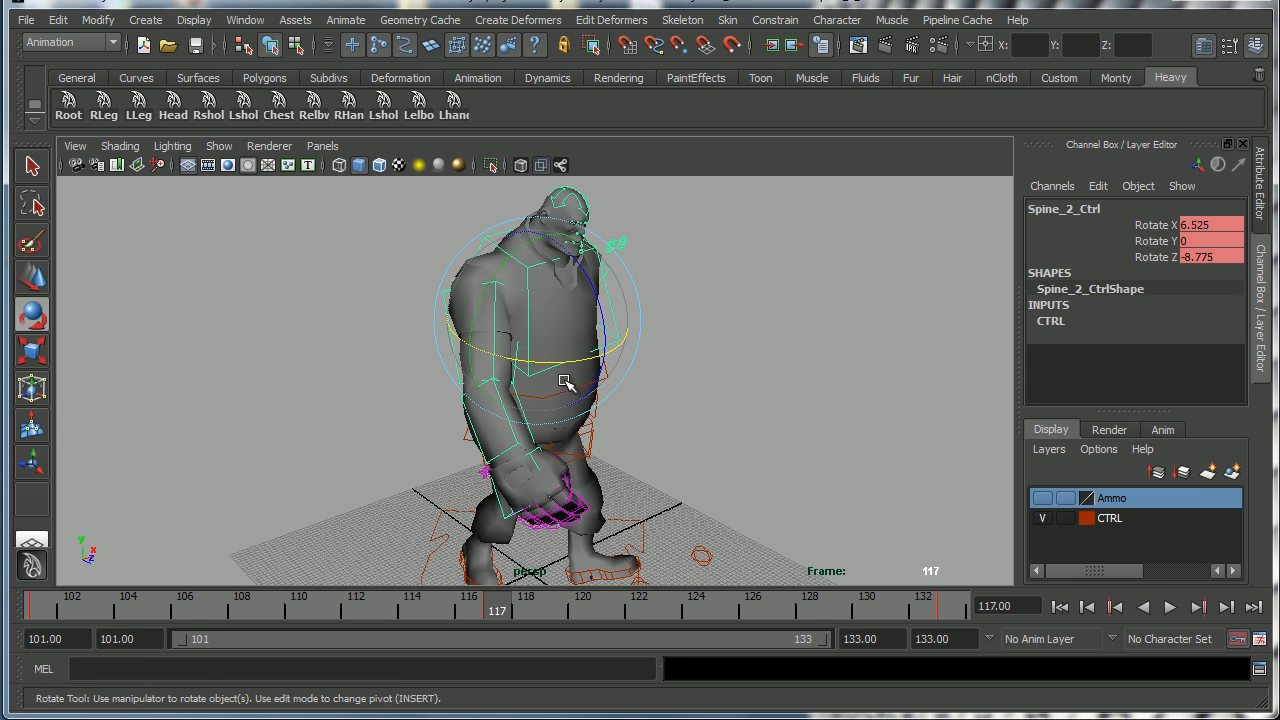
Switch to a saved layout with two viewports above the Graph Editor and resize the panes.
click(256, 23)
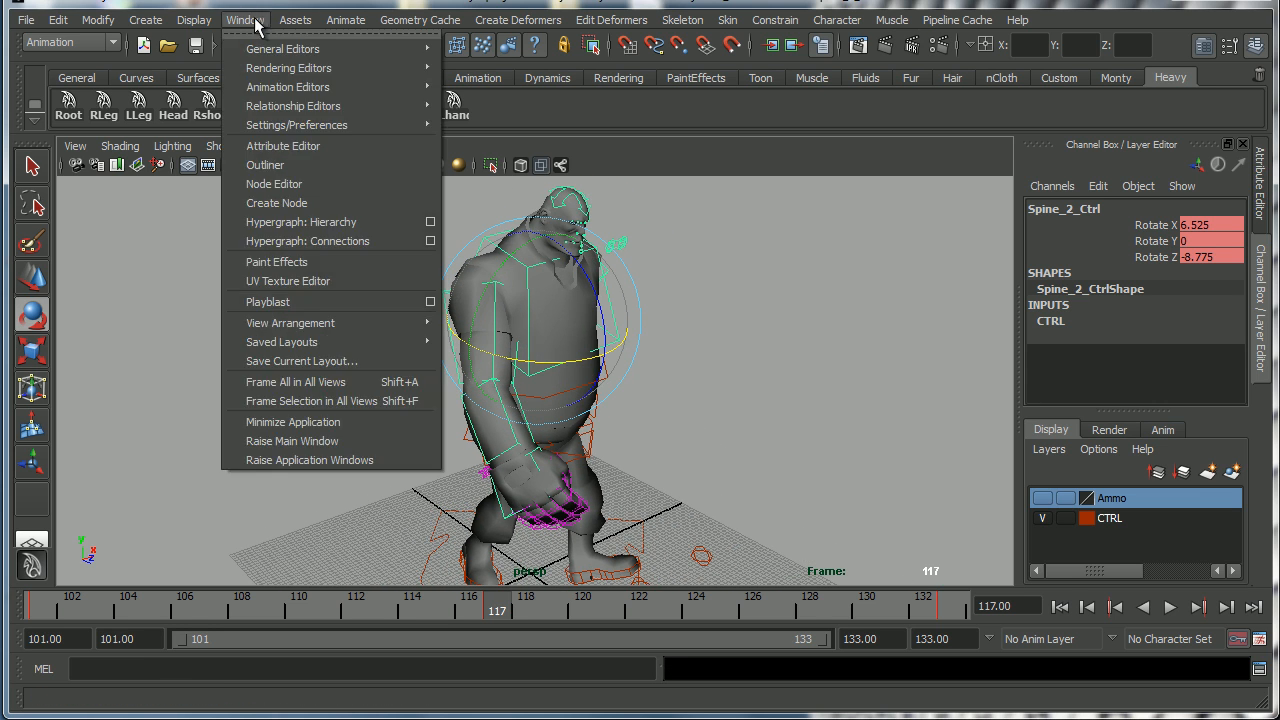
mouse_move(372, 346)
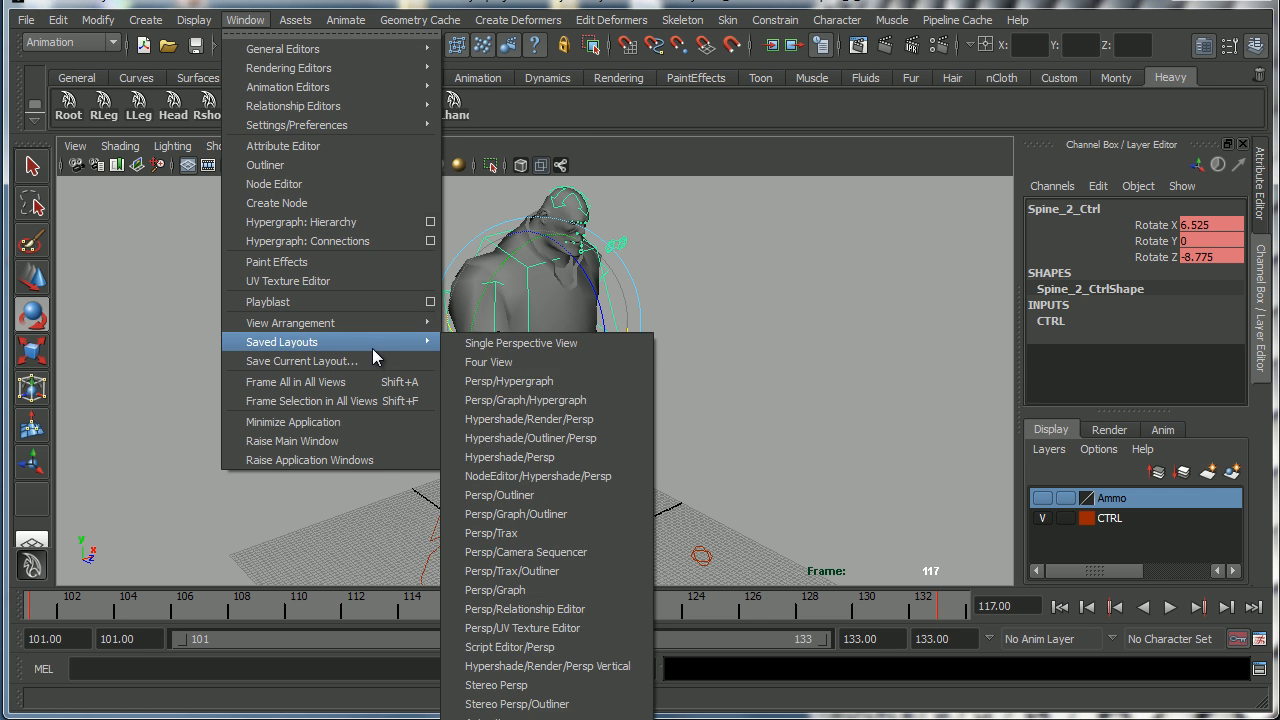
click(520, 716)
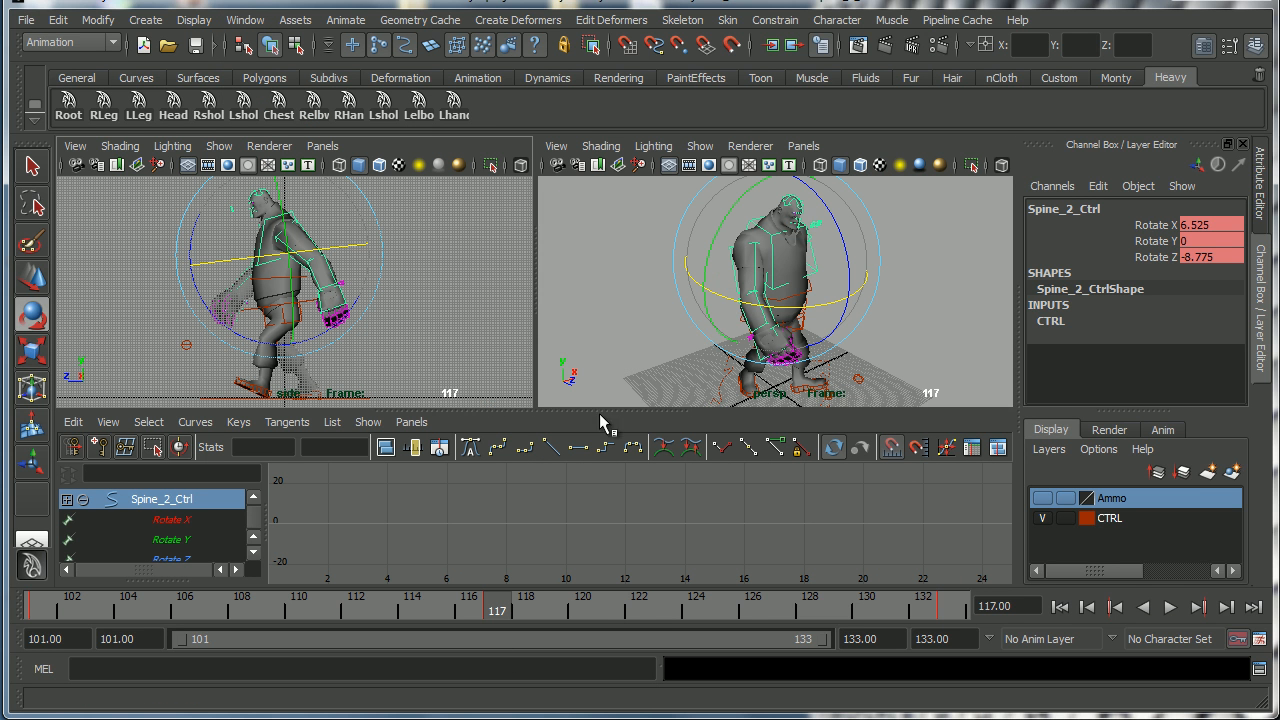
drag(608, 408, 609, 422)
alt+drag(800, 310, 840, 288)
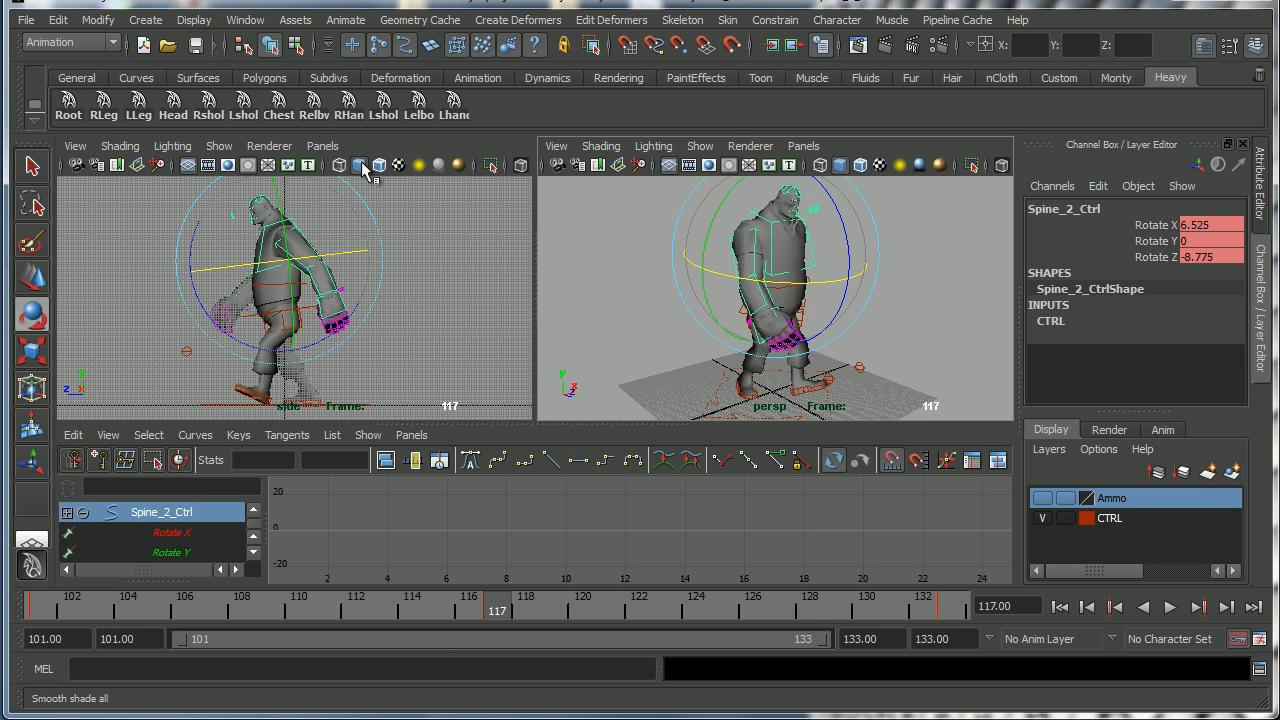
Set the left viewport to the orthographic side camera.
click(323, 148)
mouse_move(360, 205)
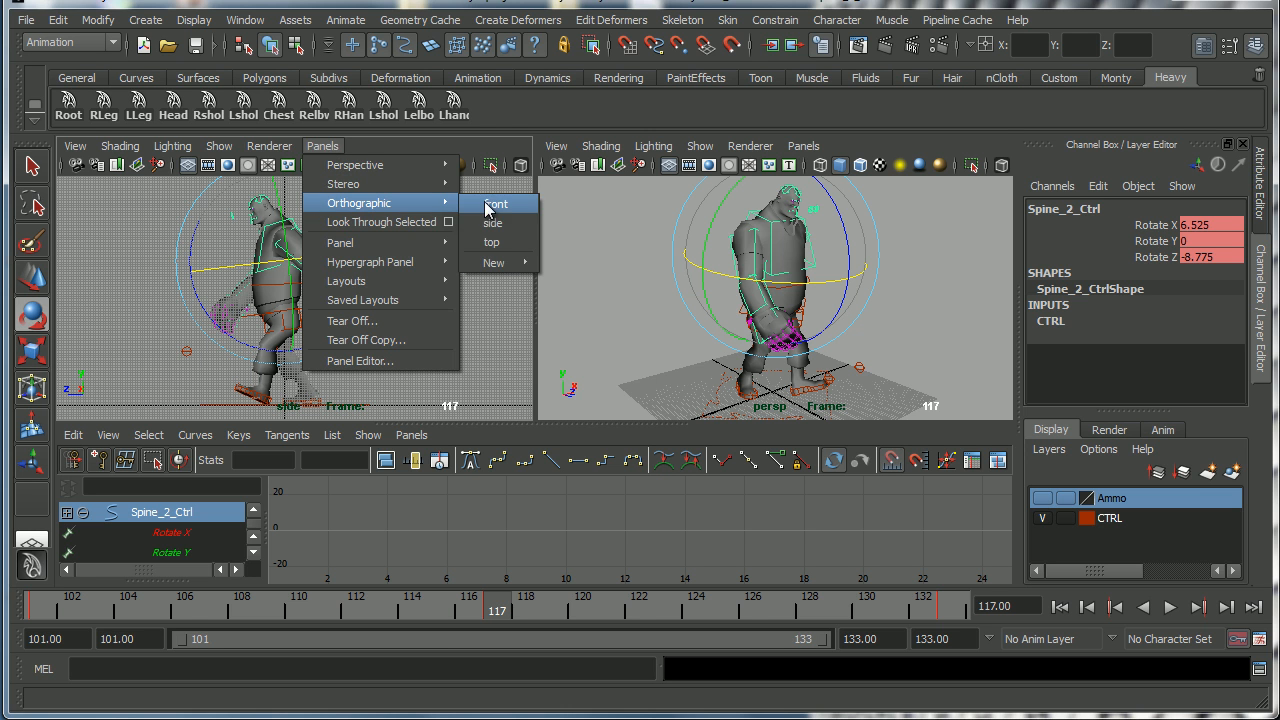
click(494, 224)
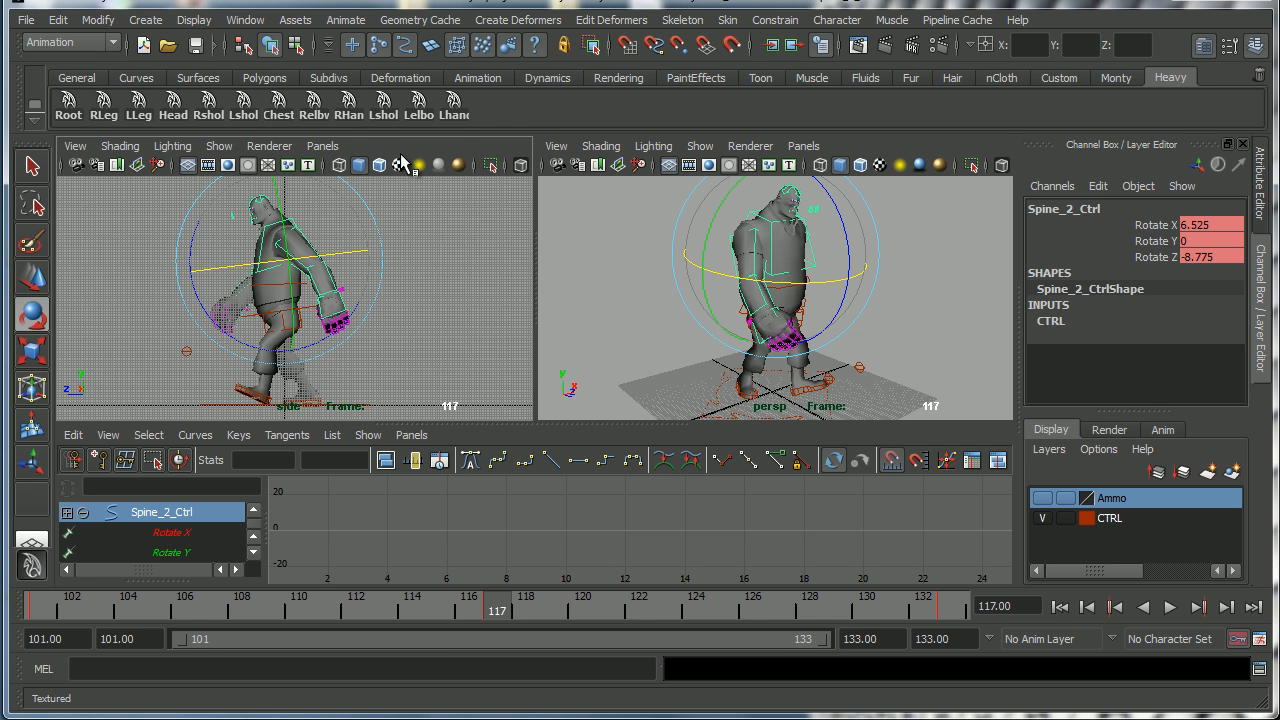
Turn on the ViewCube in the heads-up display.
click(206, 22)
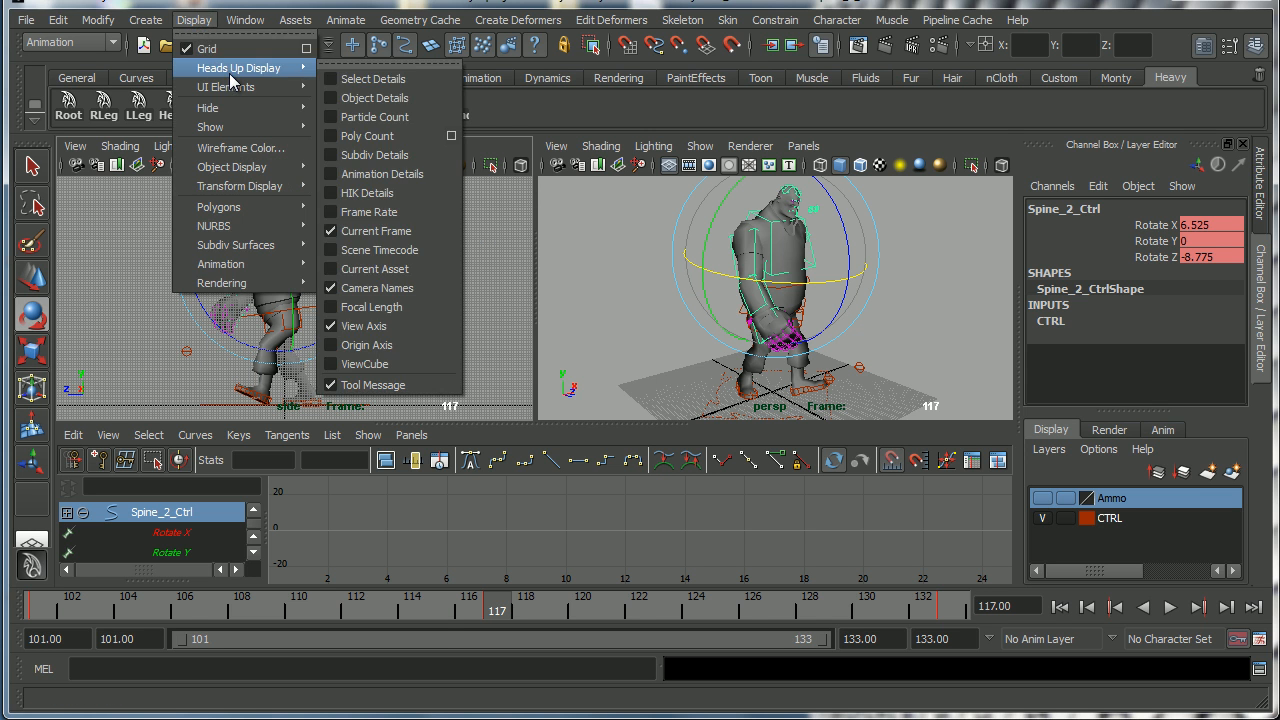
mouse_move(237, 88)
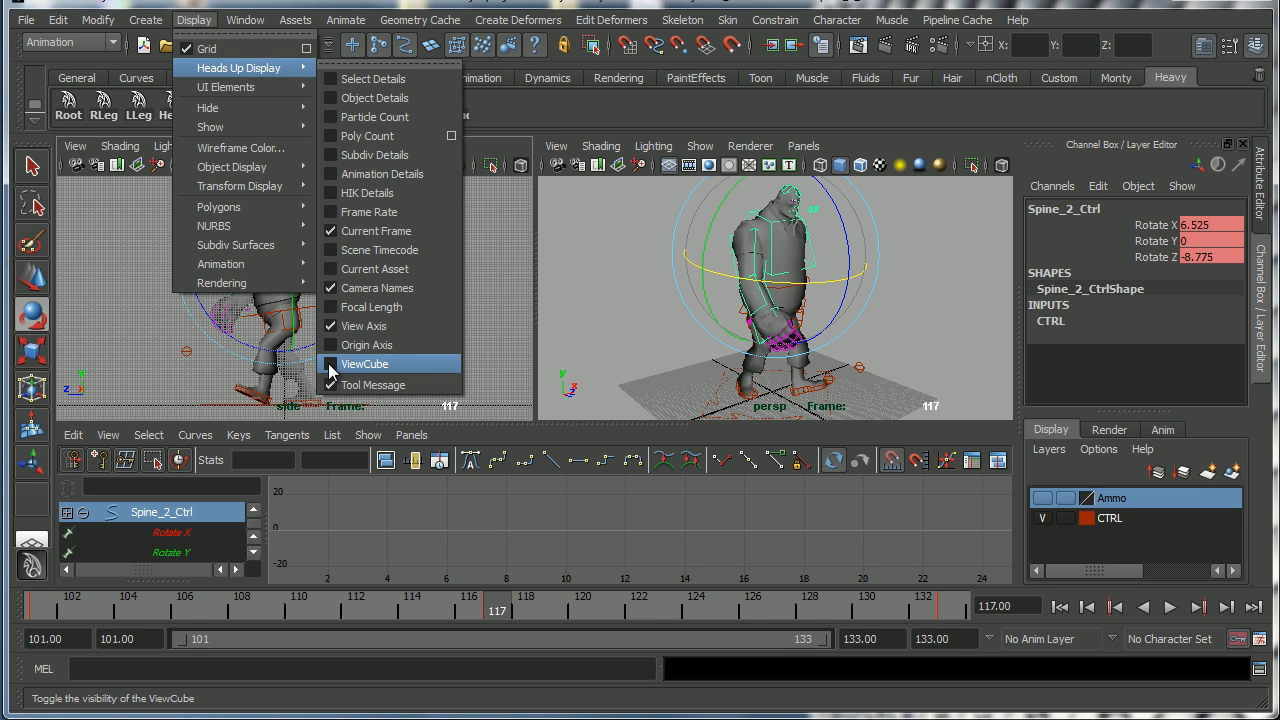
click(331, 365)
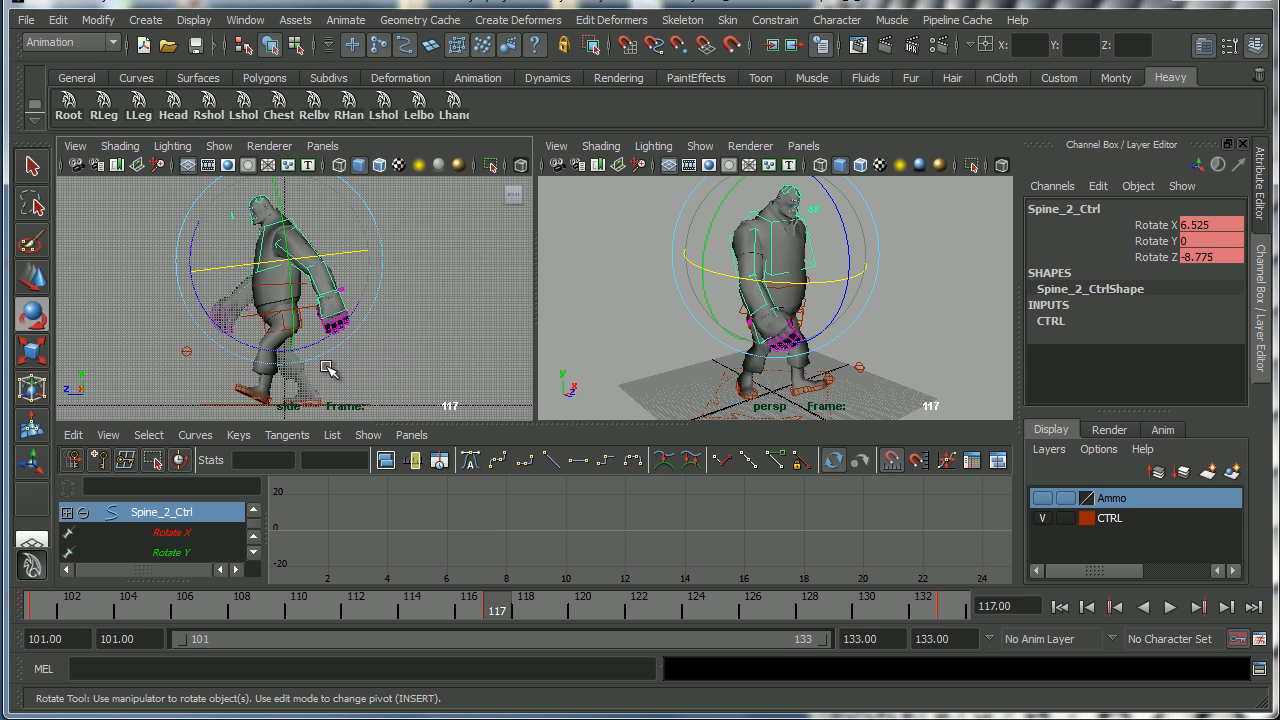
drag(520, 212, 487, 203)
alt+middle_drag(461, 251, 434, 246)
Play back the walk cycle and orbit the perspective view to review the spine motion.
drag(42, 608, 363, 615)
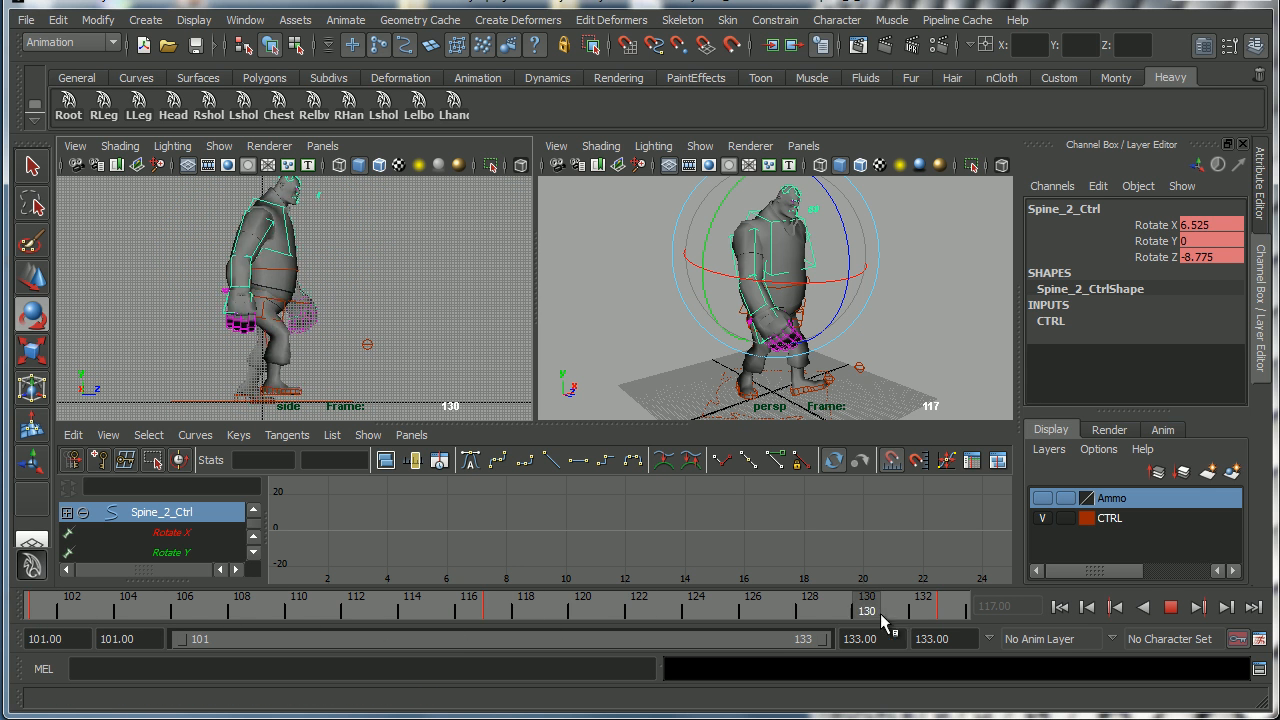
click(1192, 607)
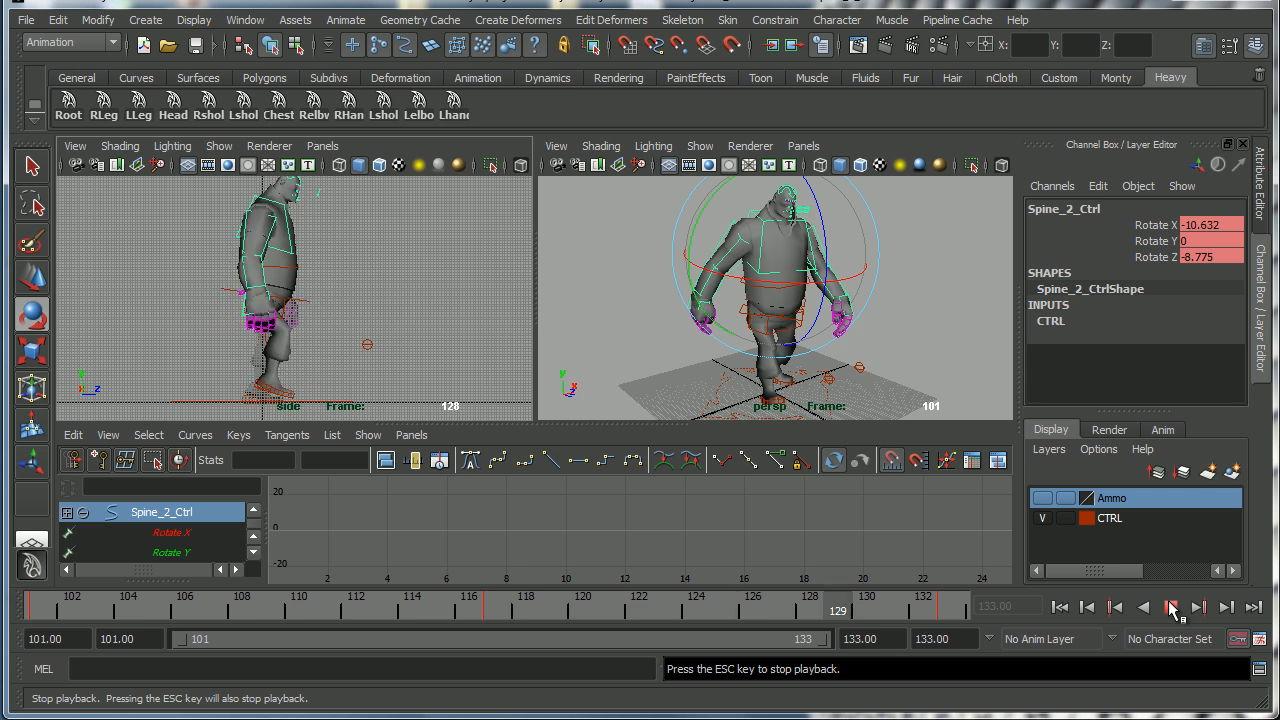
click(1172, 607)
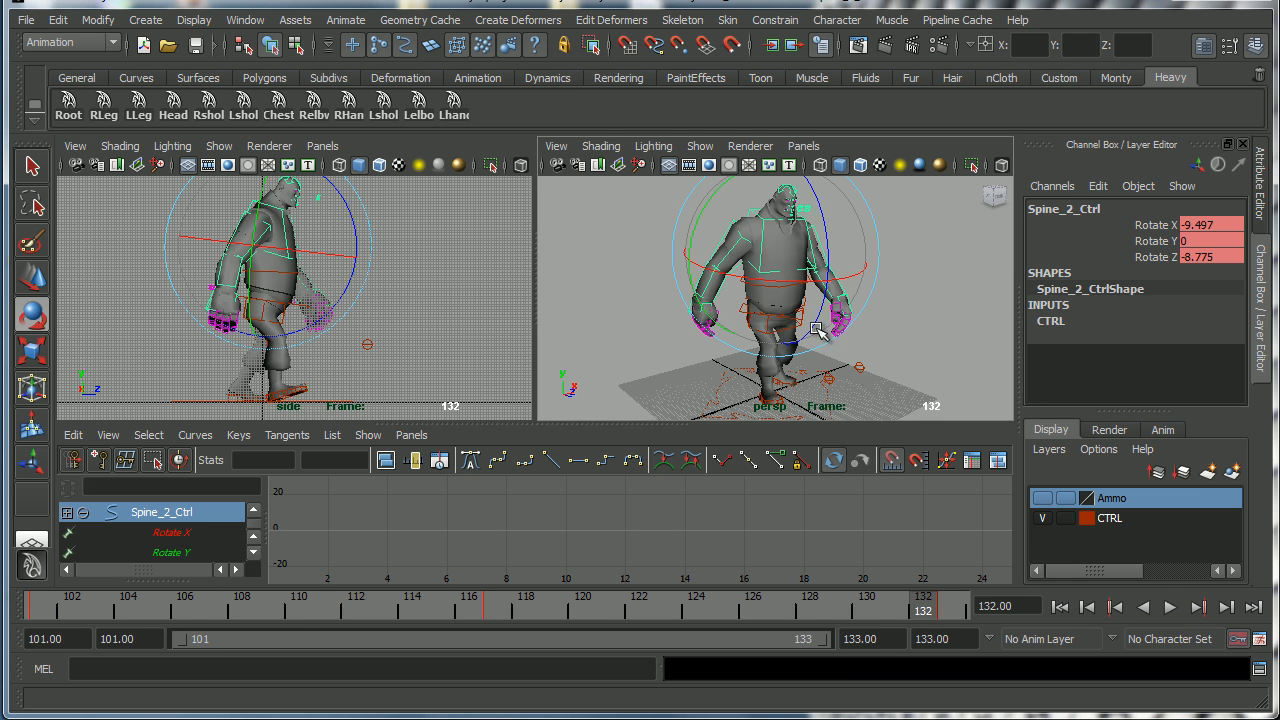
mouse_move(797, 330)
alt+mouse_down()
mouse_move(857, 323)
mouse_move(807, 309)
alt+mouse_up()
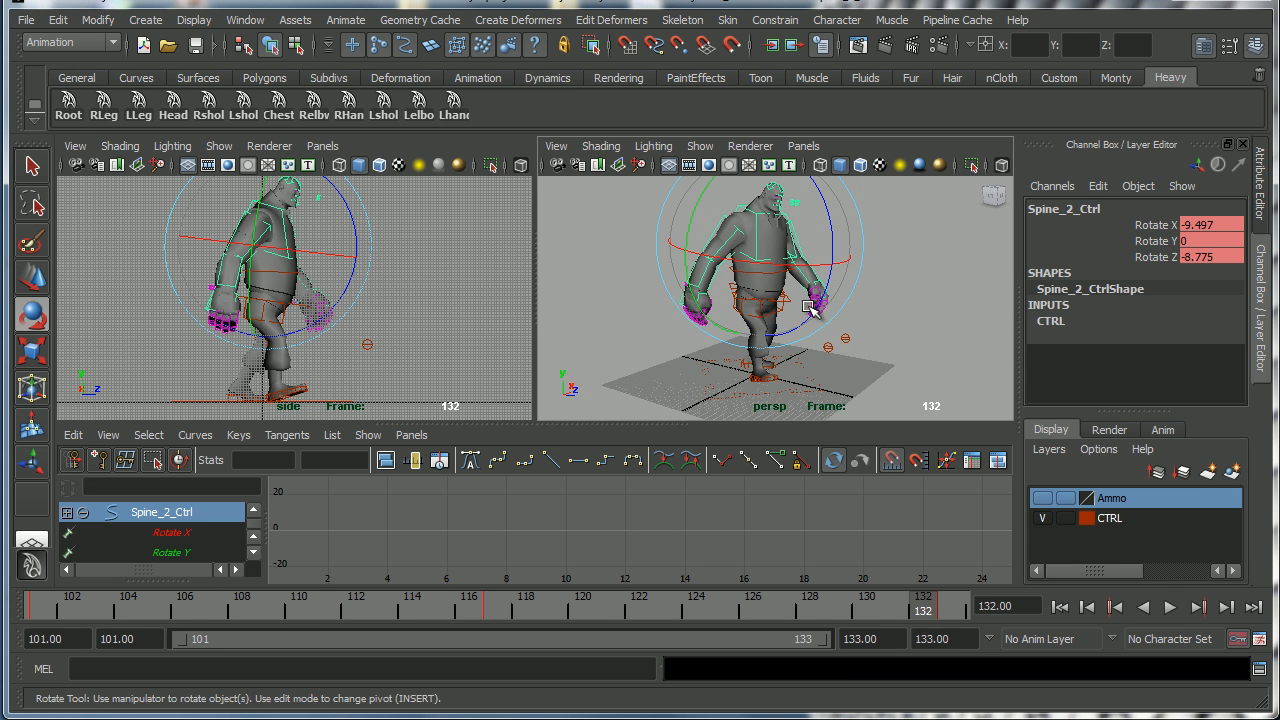
click(1170, 607)
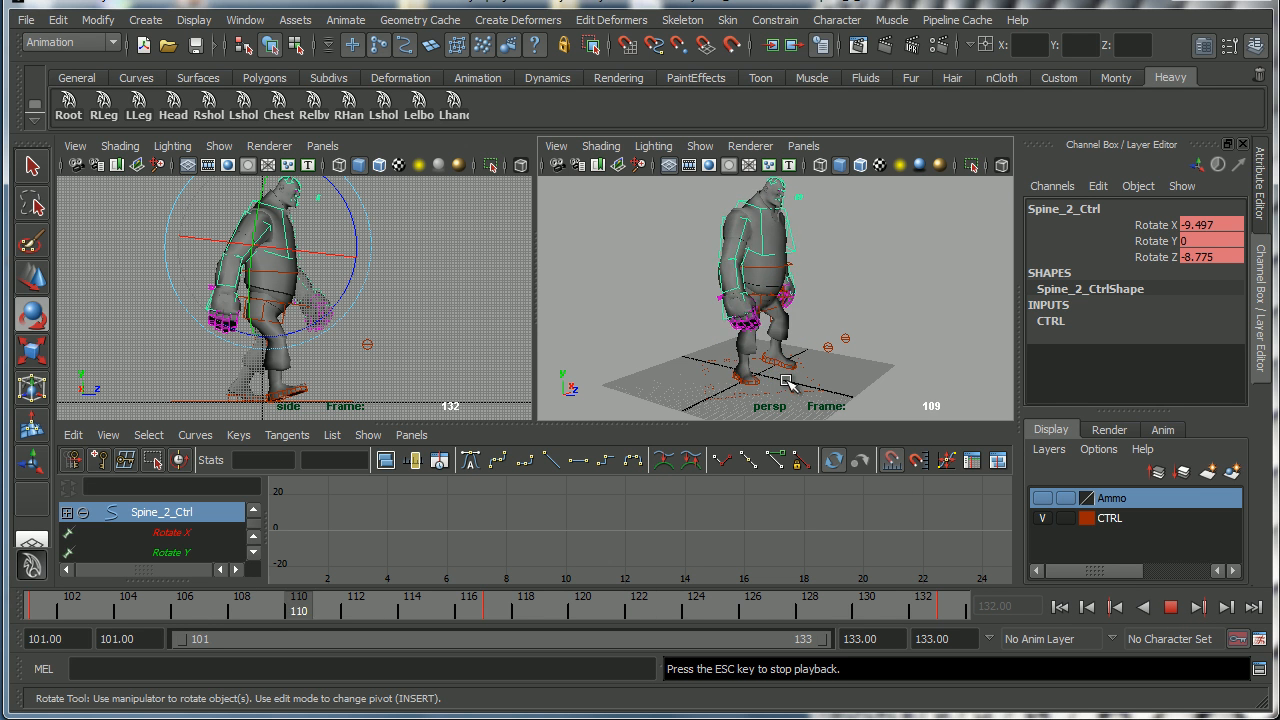
mouse_move(786, 388)
alt+mouse_down()
mouse_move(744, 343)
mouse_move(786, 388)
mouse_move(828, 377)
mouse_move(799, 387)
alt+mouse_up()
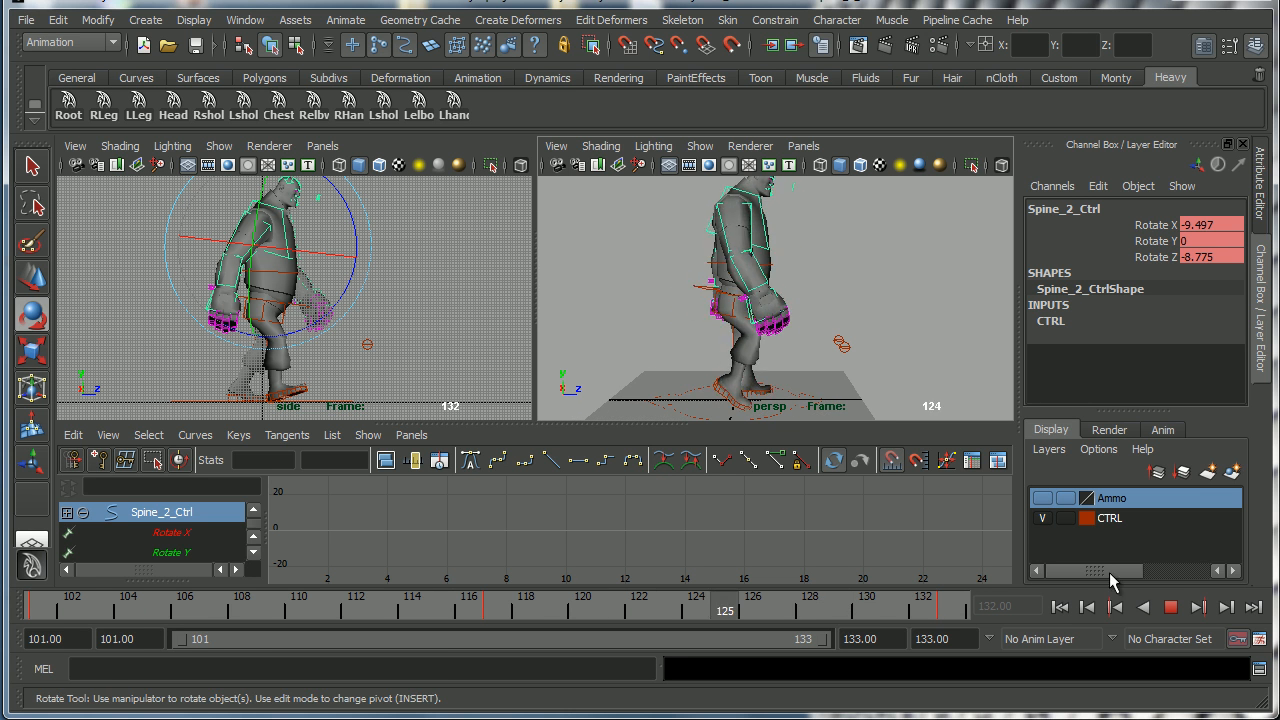
click(1171, 608)
alt+middle_drag(743, 388, 734, 337)
alt+right_drag(734, 337, 788, 352)
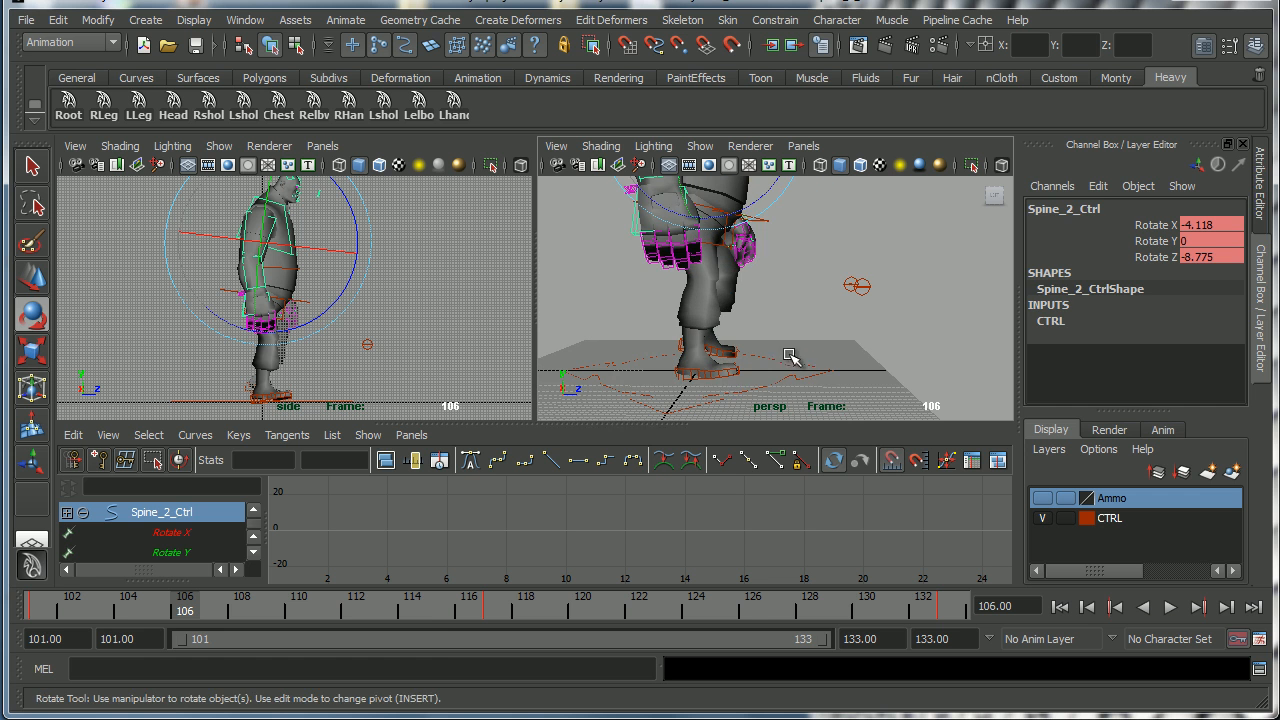
Select the right foot control and frame all its curves in the Graph Editor.
click(727, 375)
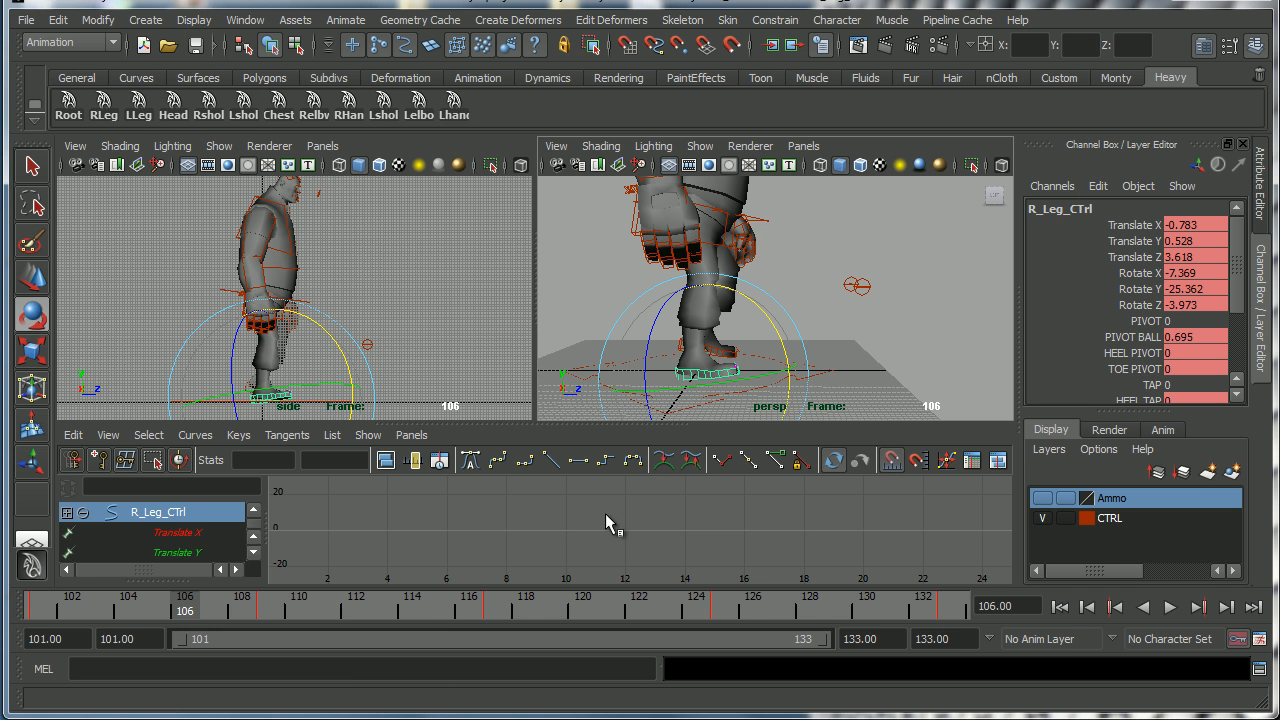
key(a)
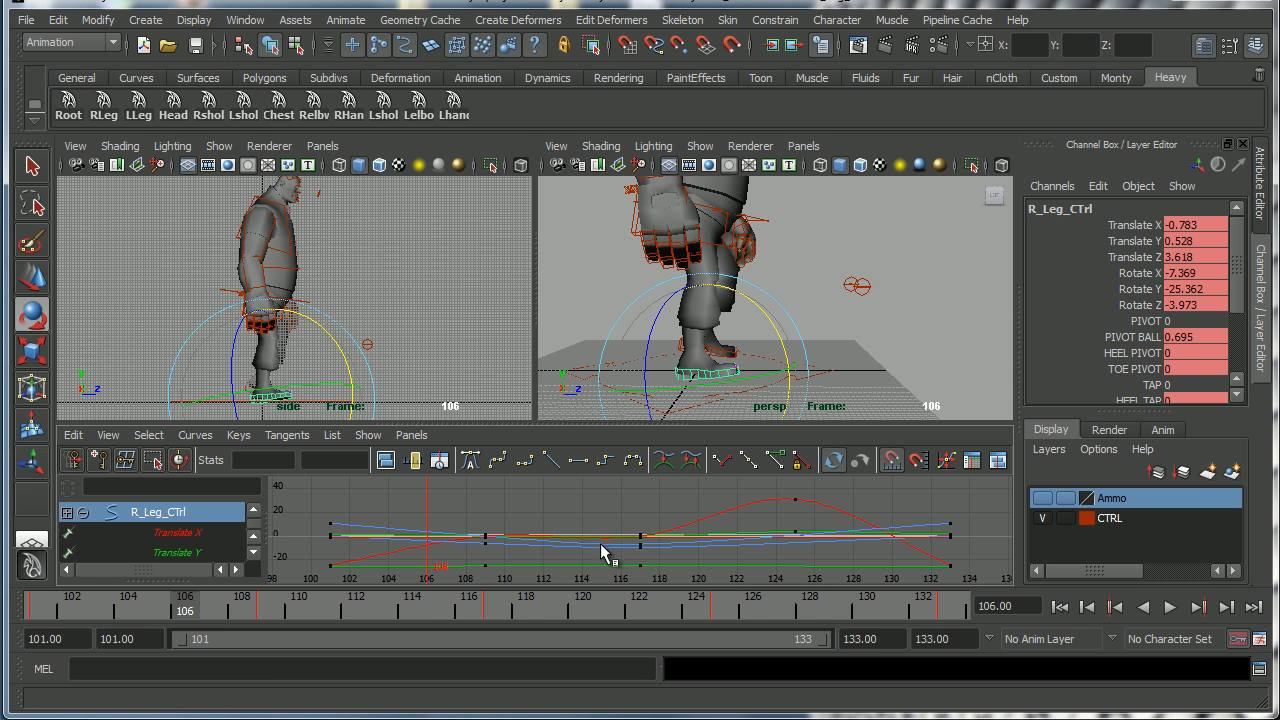
Show only the right foot's Translate Z curve, frame it, and break the tangents of its key at frame 117.
click(255, 556)
click(224, 513)
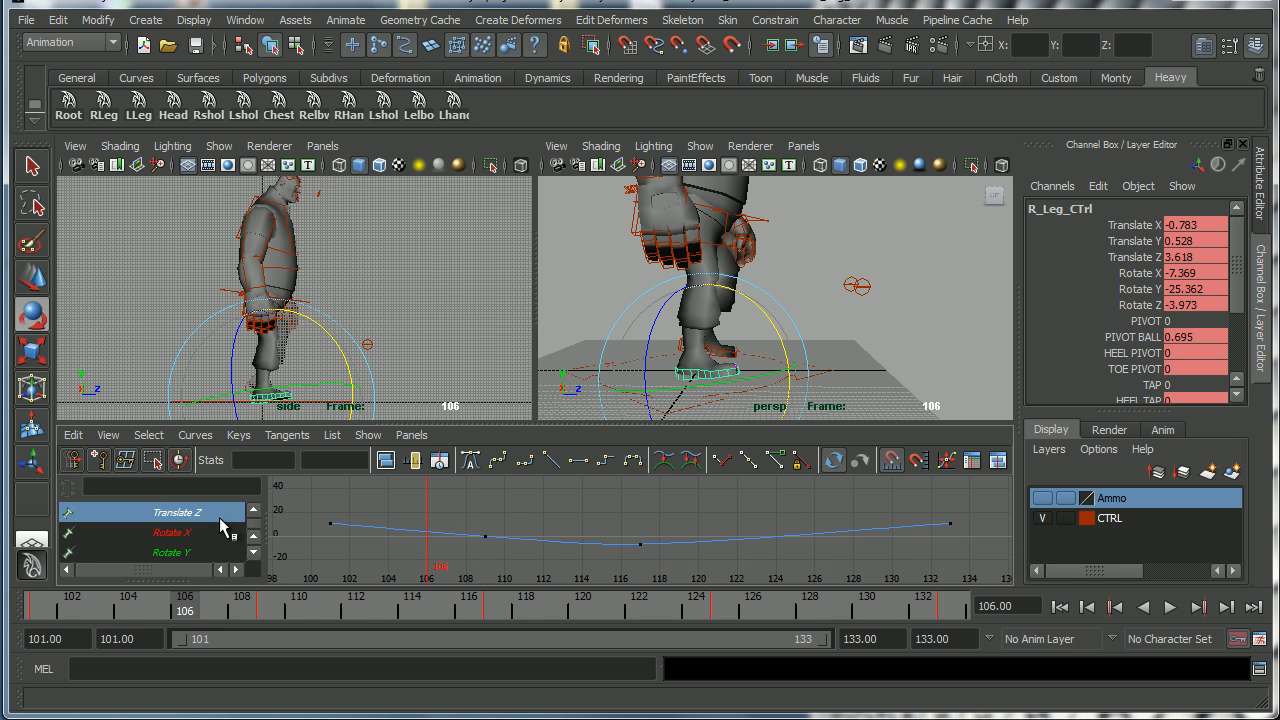
key(a)
drag(39, 611, 490, 622)
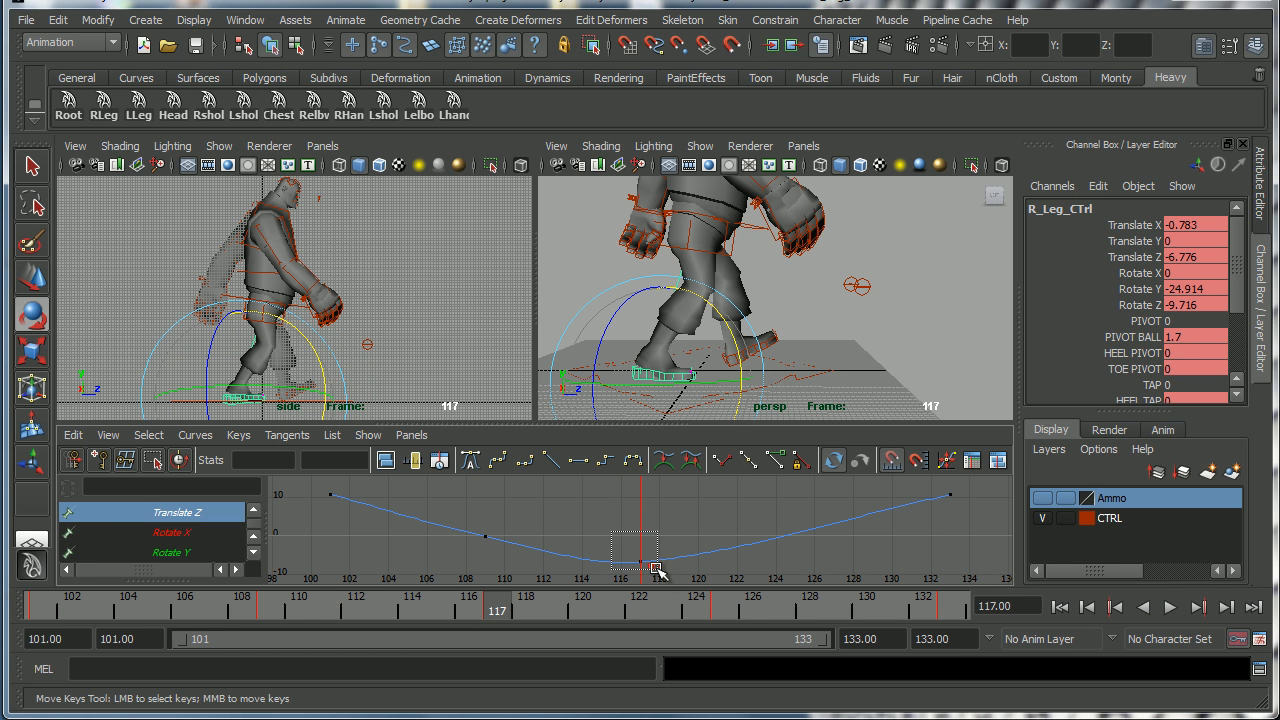
drag(660, 575, 660, 576)
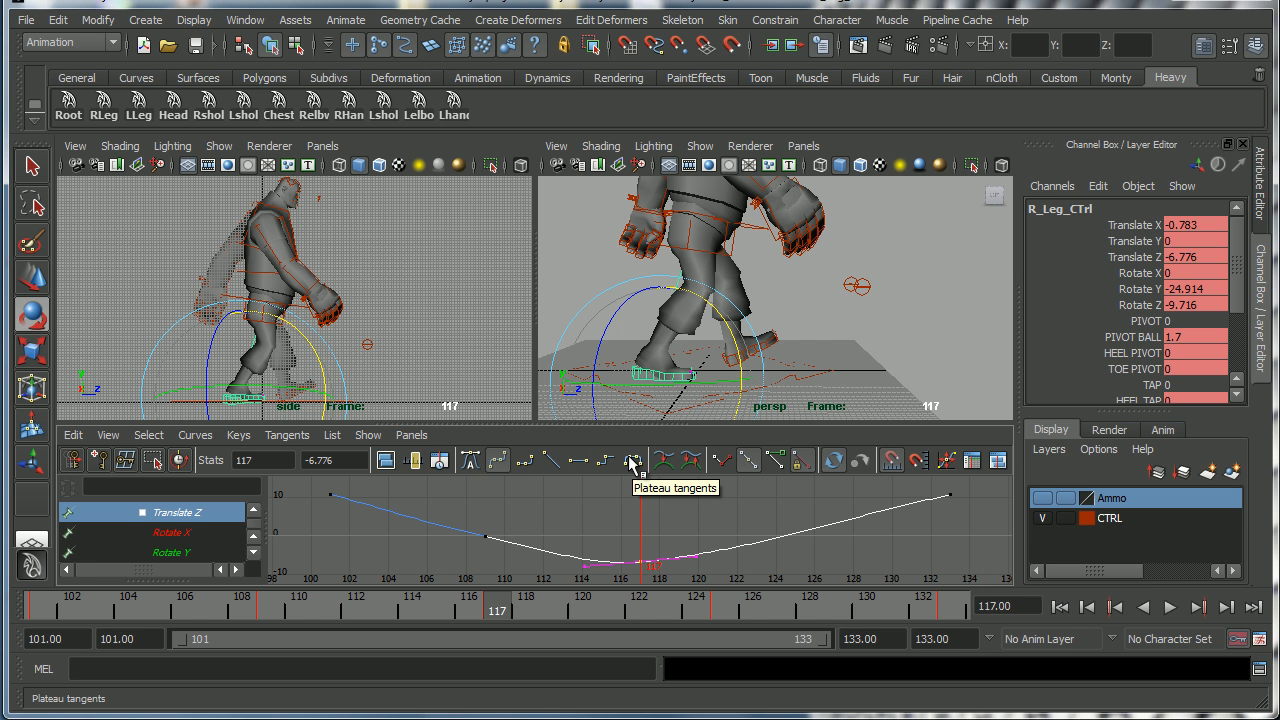
click(286, 436)
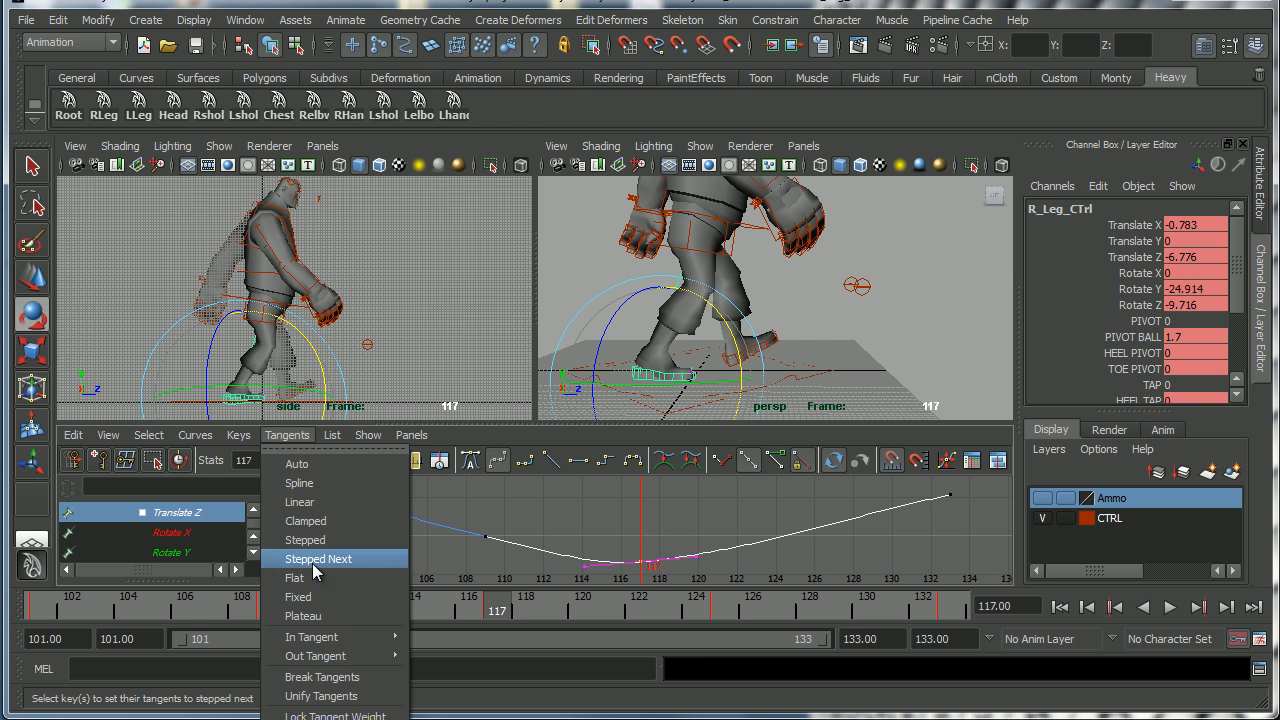
click(334, 676)
Reshape the Translate Z curve by moving the incoming tangent at frame 117 and the frame 109 key into a straighter descent.
drag(600, 580, 600, 581)
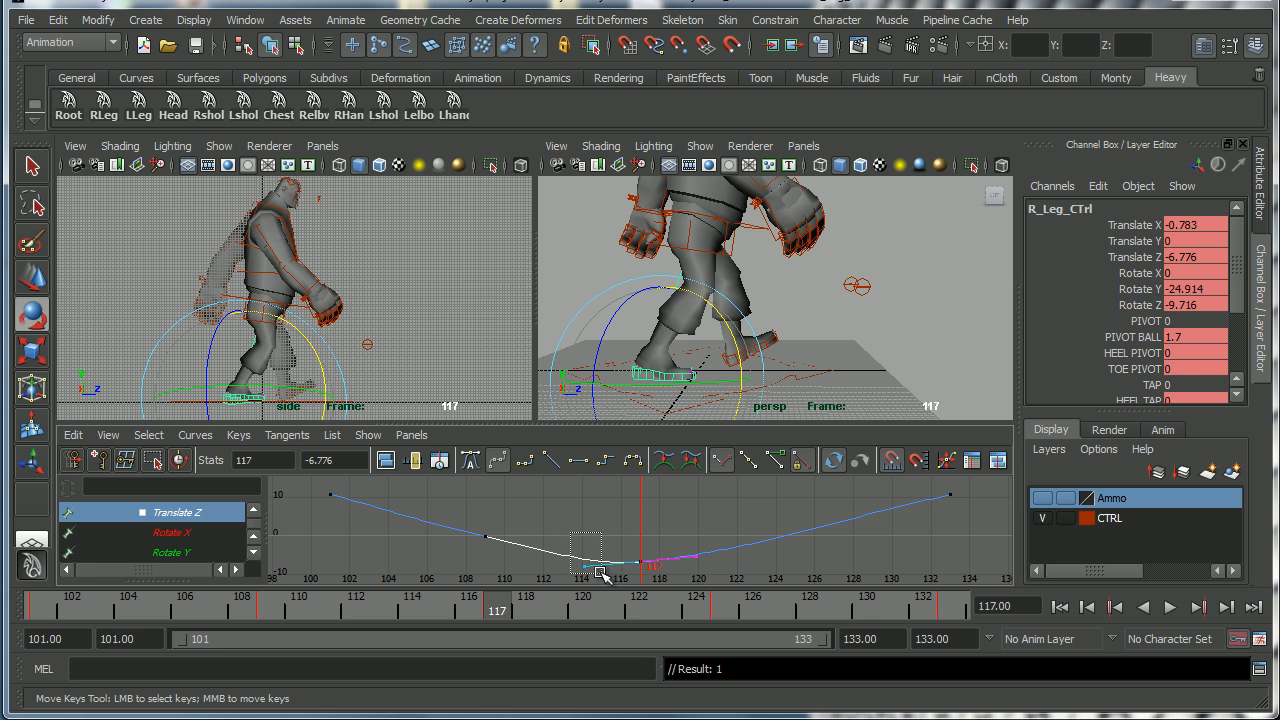
key(w)
middle_drag(556, 551, 561, 573)
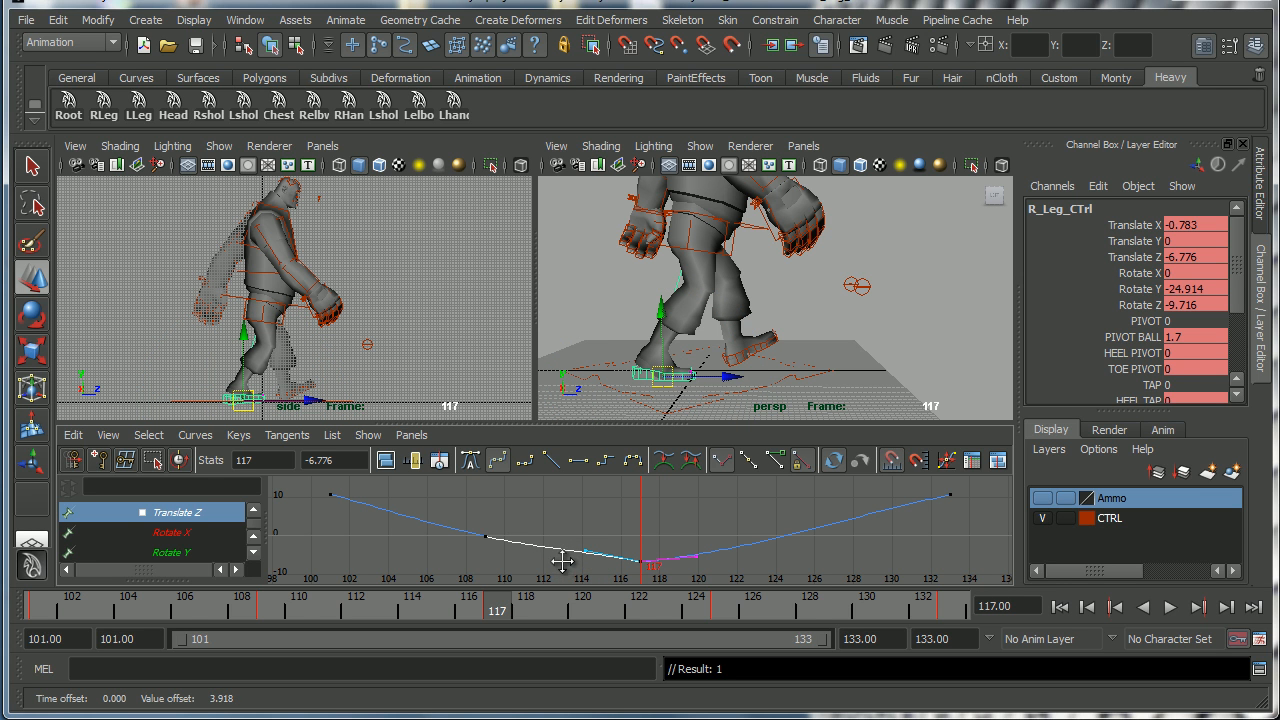
drag(312, 491, 393, 515)
middle_drag(393, 515, 393, 535)
click(485, 534)
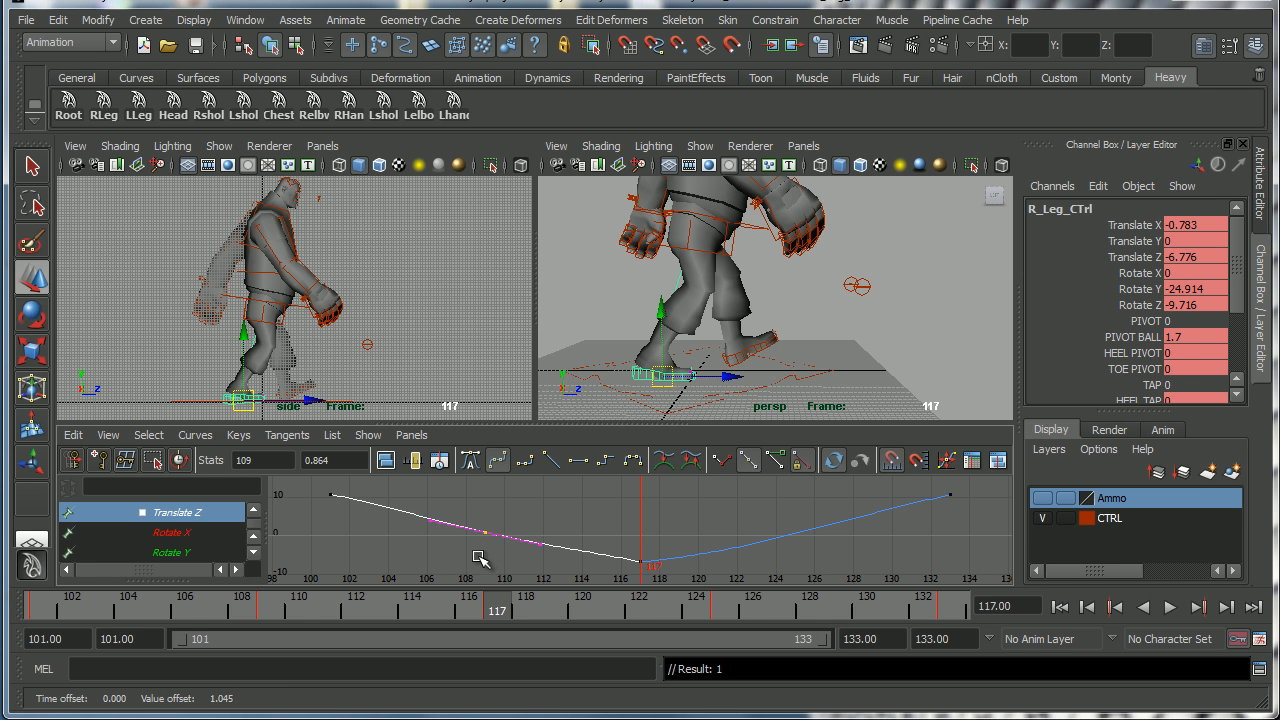
Play back and scrub the right foot motion, orbiting the perspective view to review the curve change.
key(alt+v)
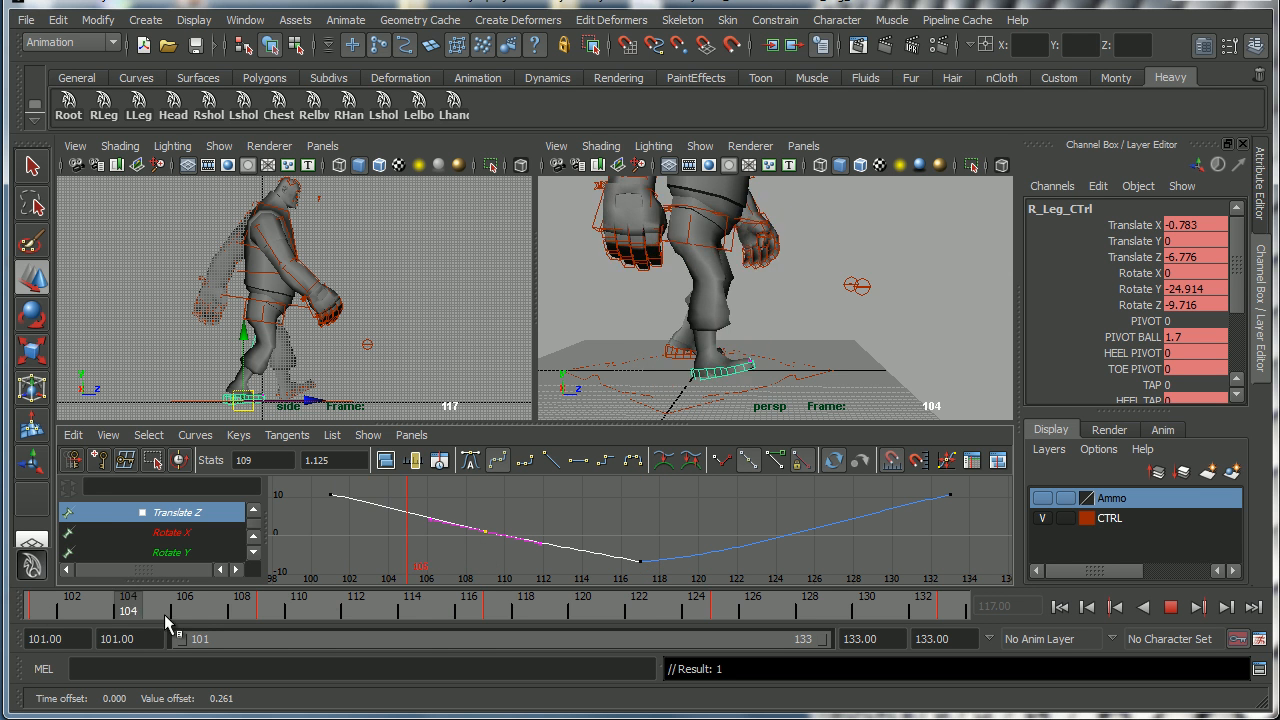
drag(572, 622, 497, 615)
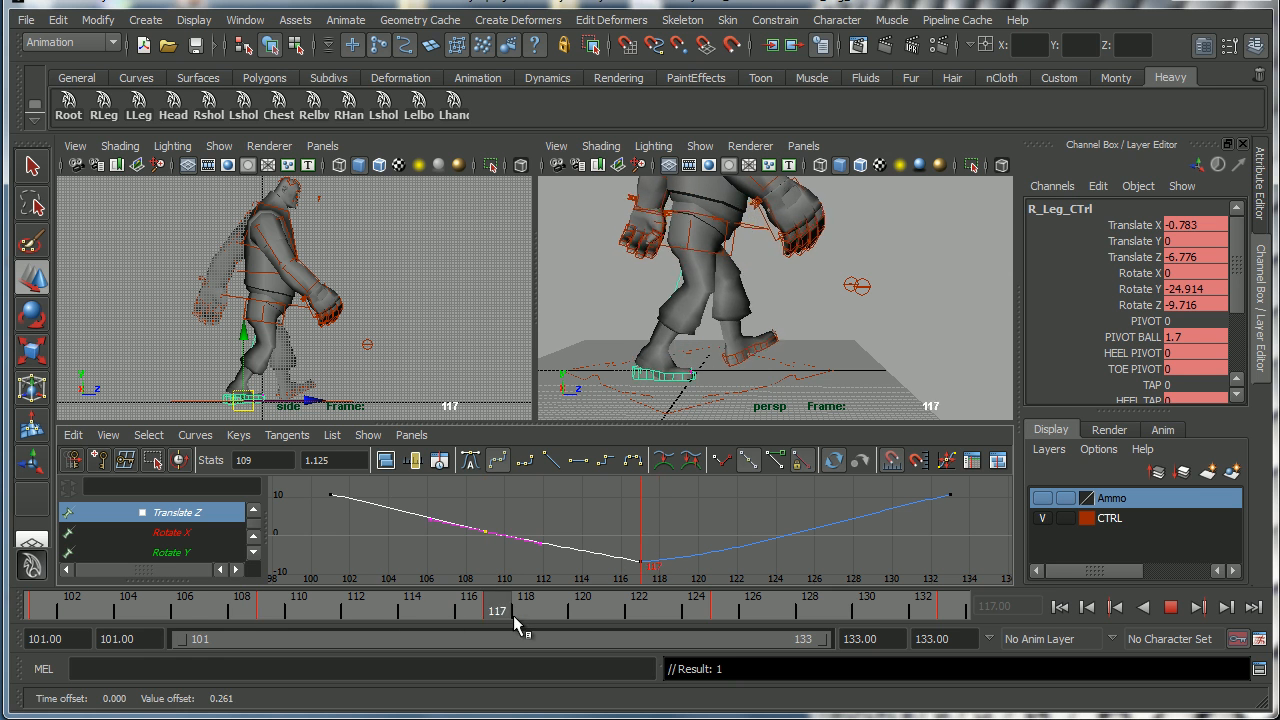
drag(637, 533, 671, 577)
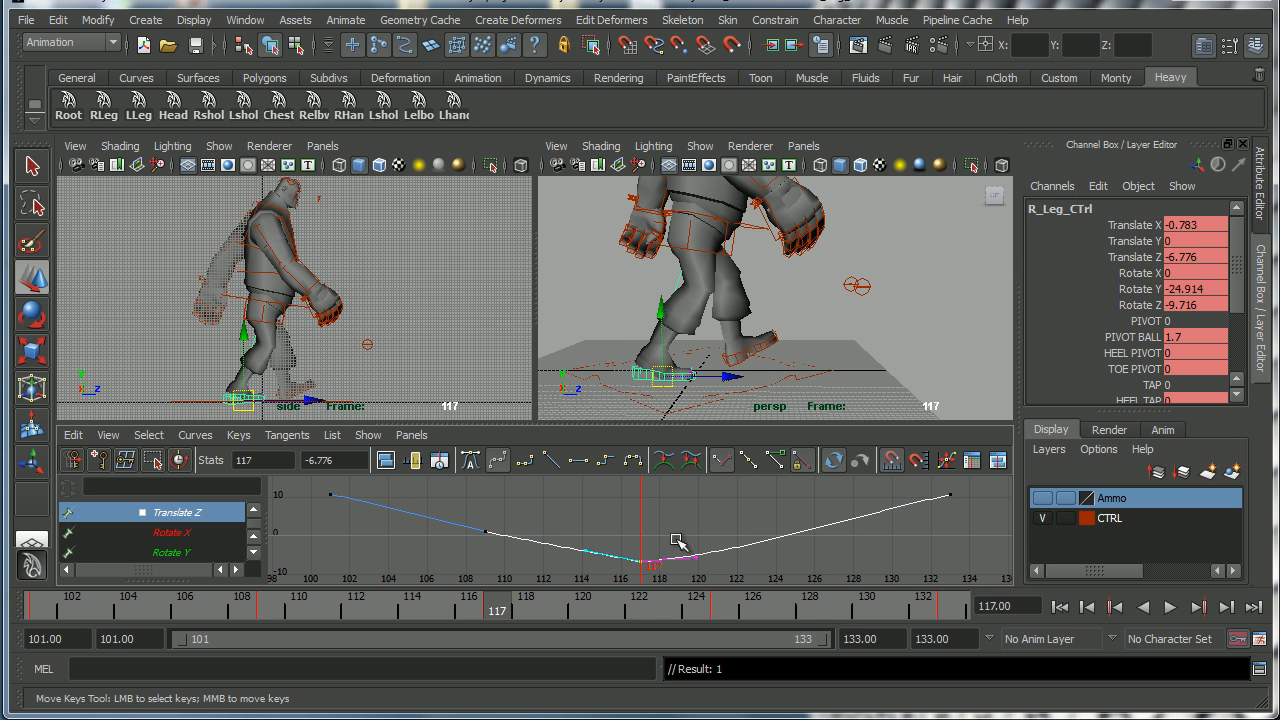
middle_drag(686, 569, 686, 571)
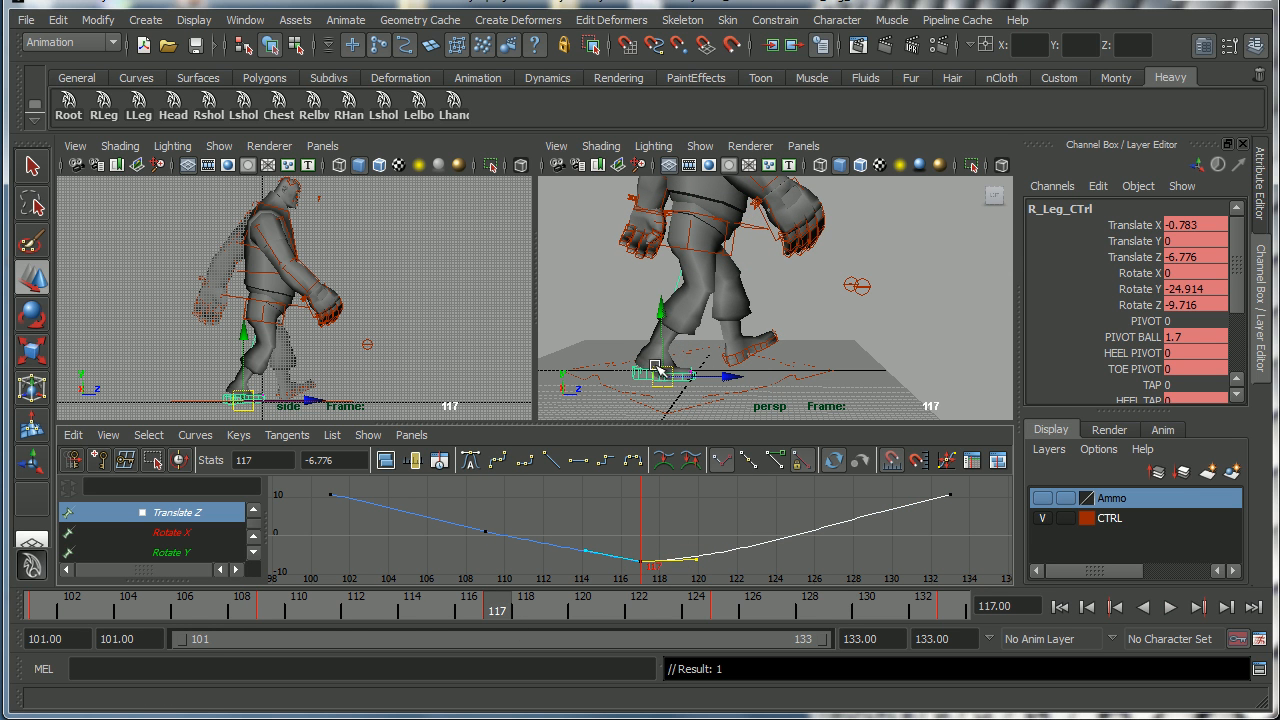
drag(508, 614, 411, 615)
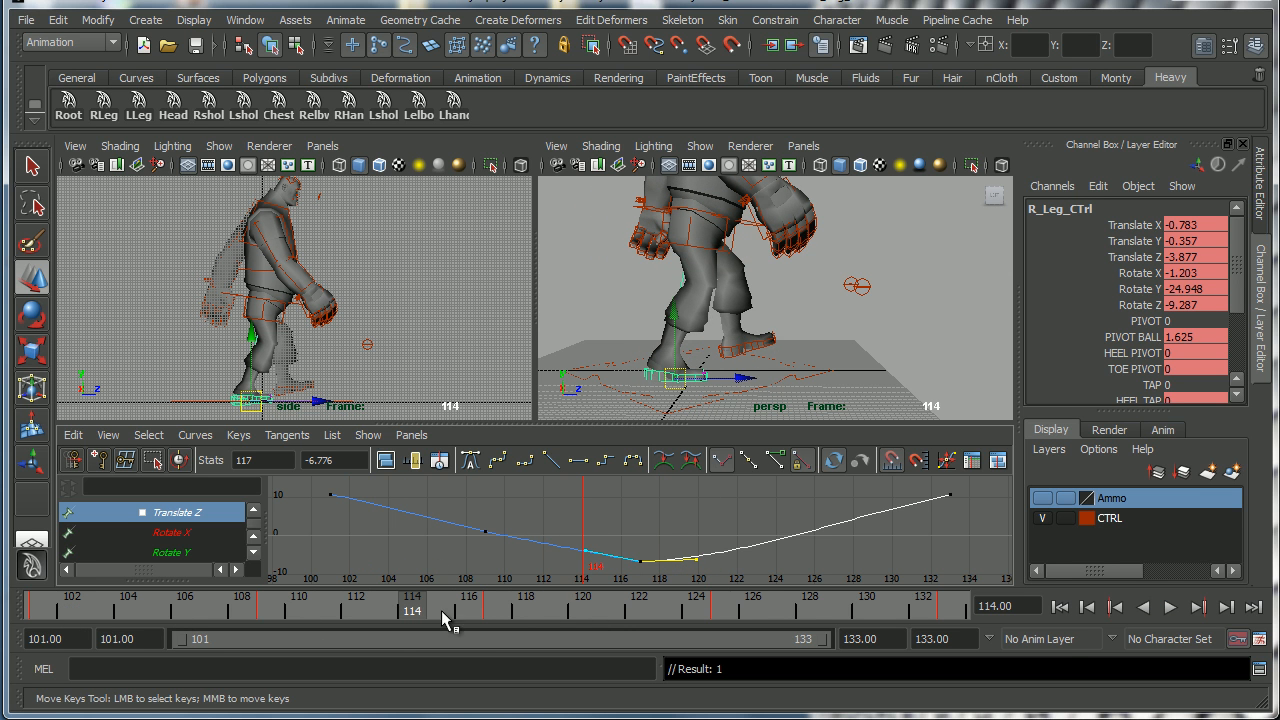
alt+drag(800, 290, 745, 310)
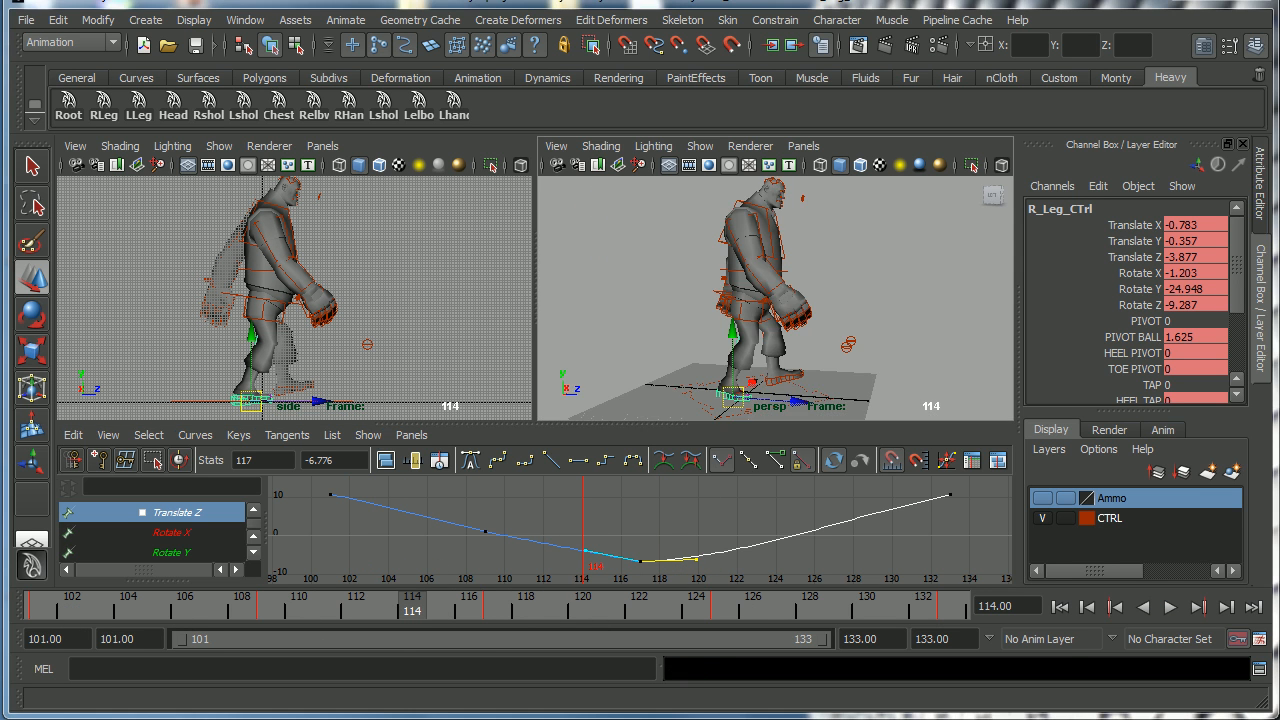
click(1170, 608)
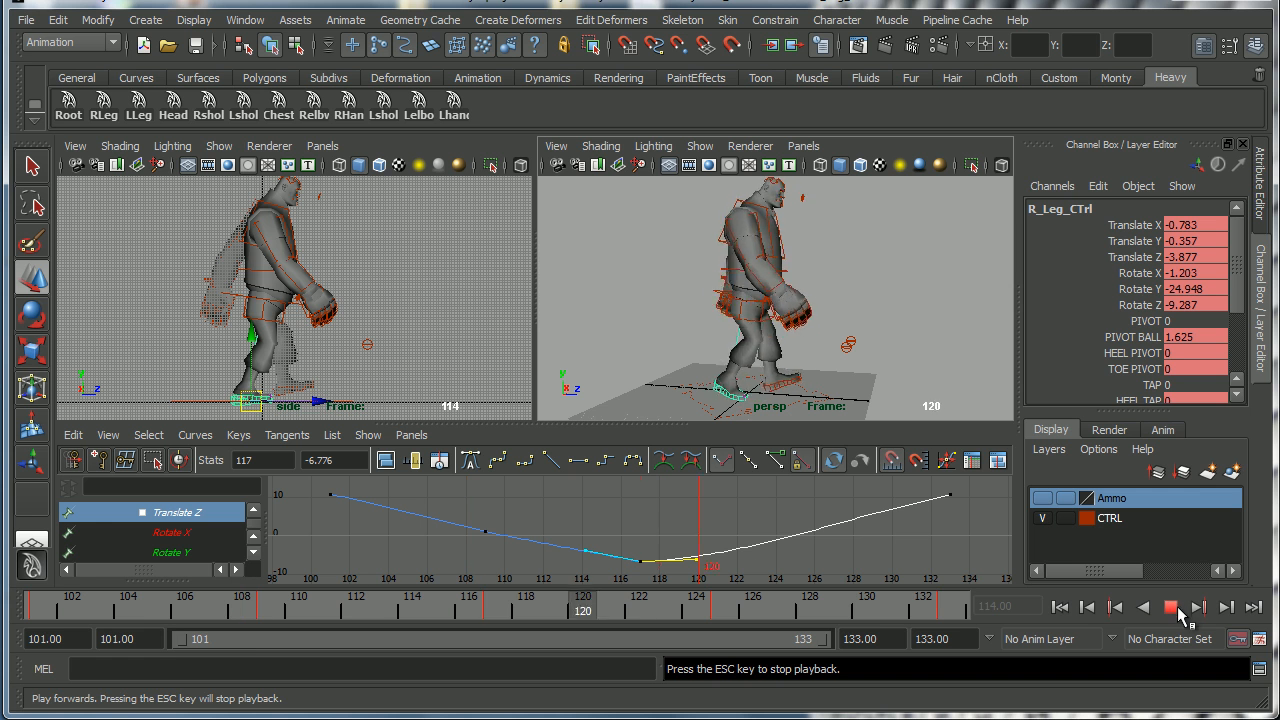
click(1172, 608)
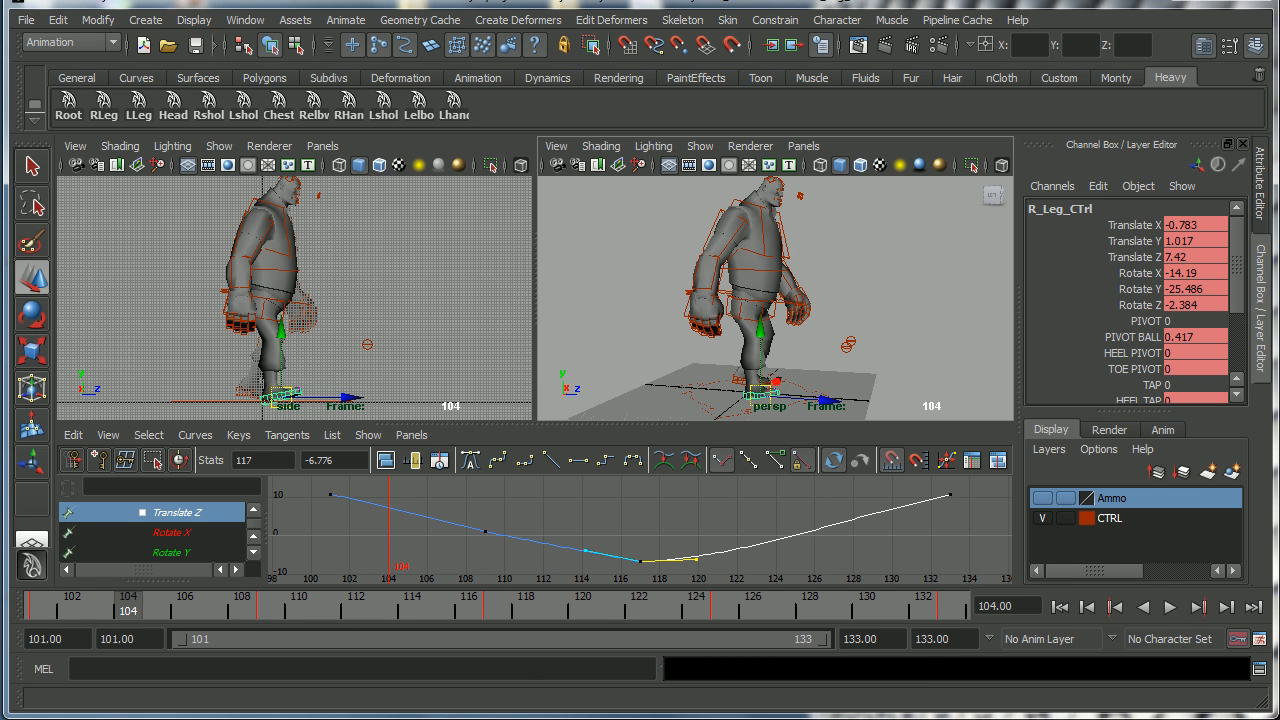
Consult the walk cycle reference sketch and step between frames 101 and 105 to compare poses.
click(700, 716)
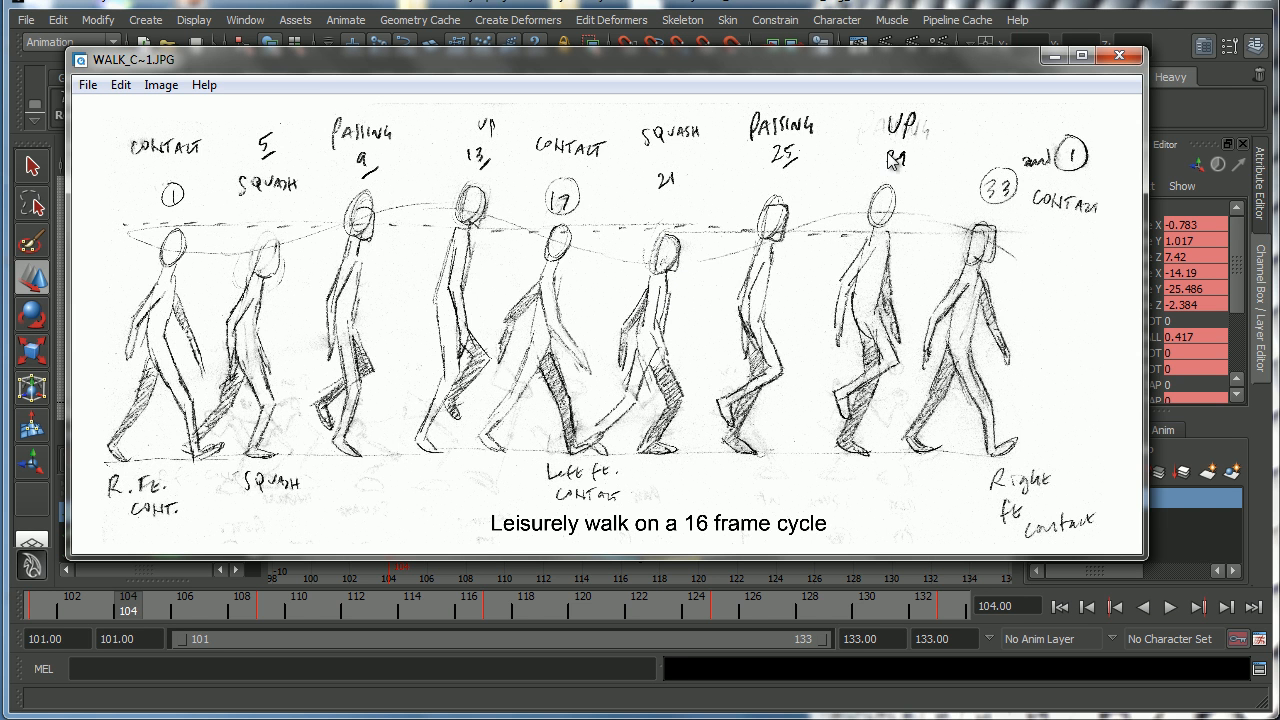
click(1052, 56)
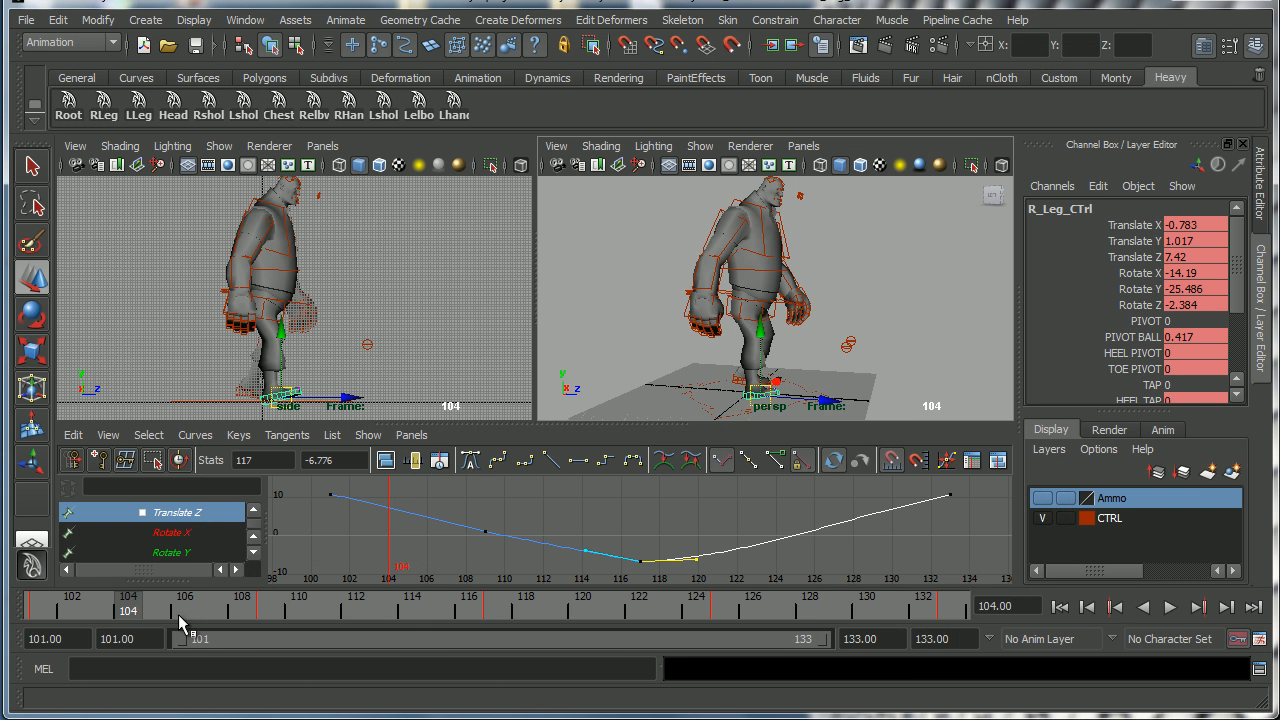
click(148, 612)
click(41, 613)
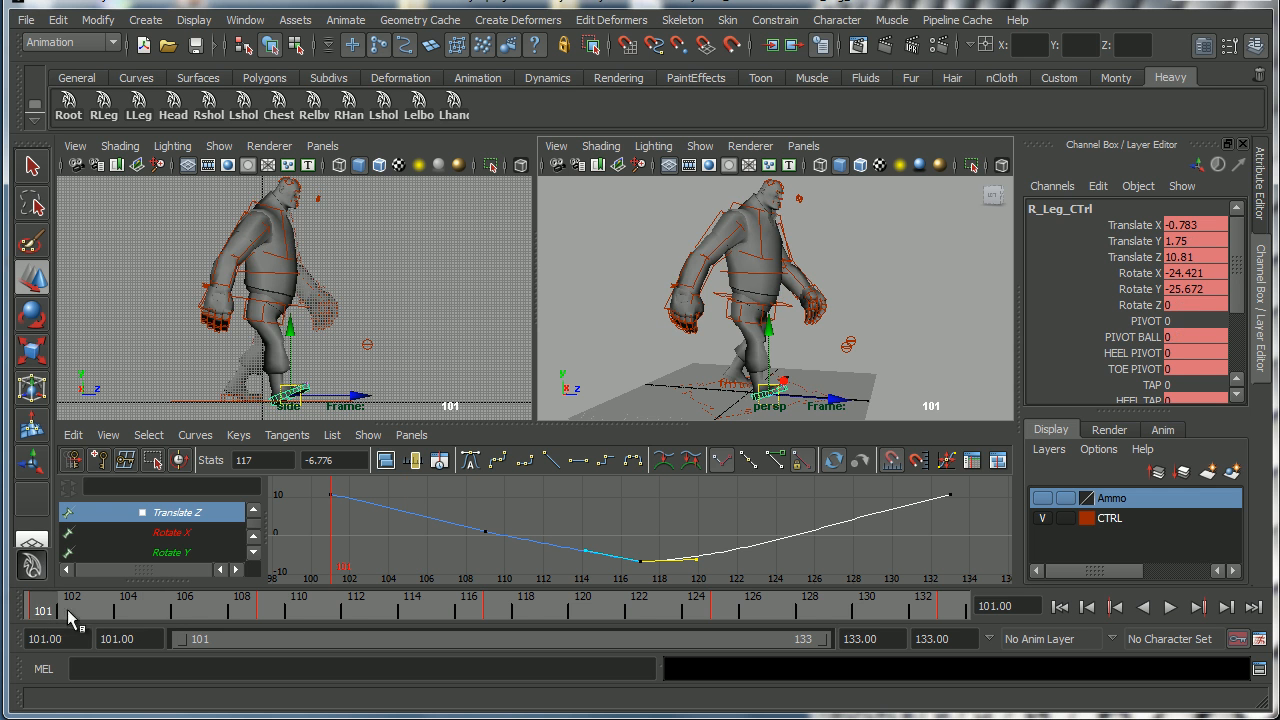
click(155, 614)
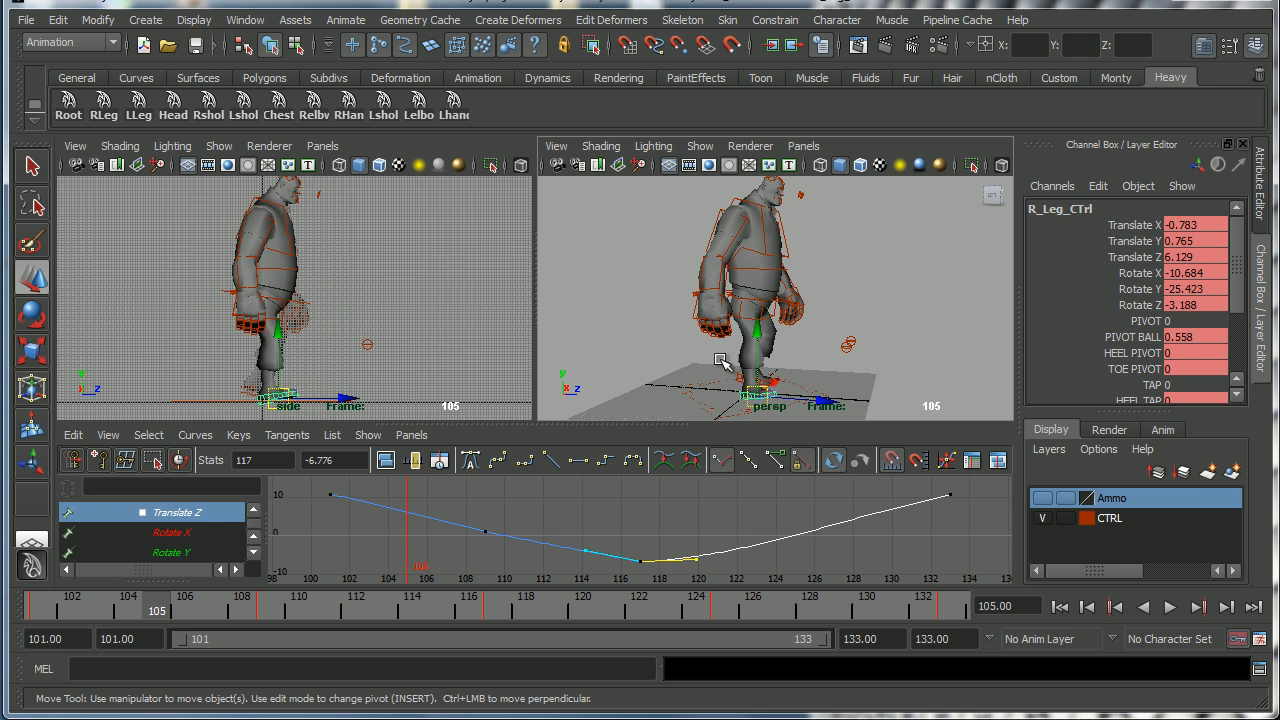
In a maximized perspective view at frame 105, set the right foot control's Rotate X to 0.
key(space)
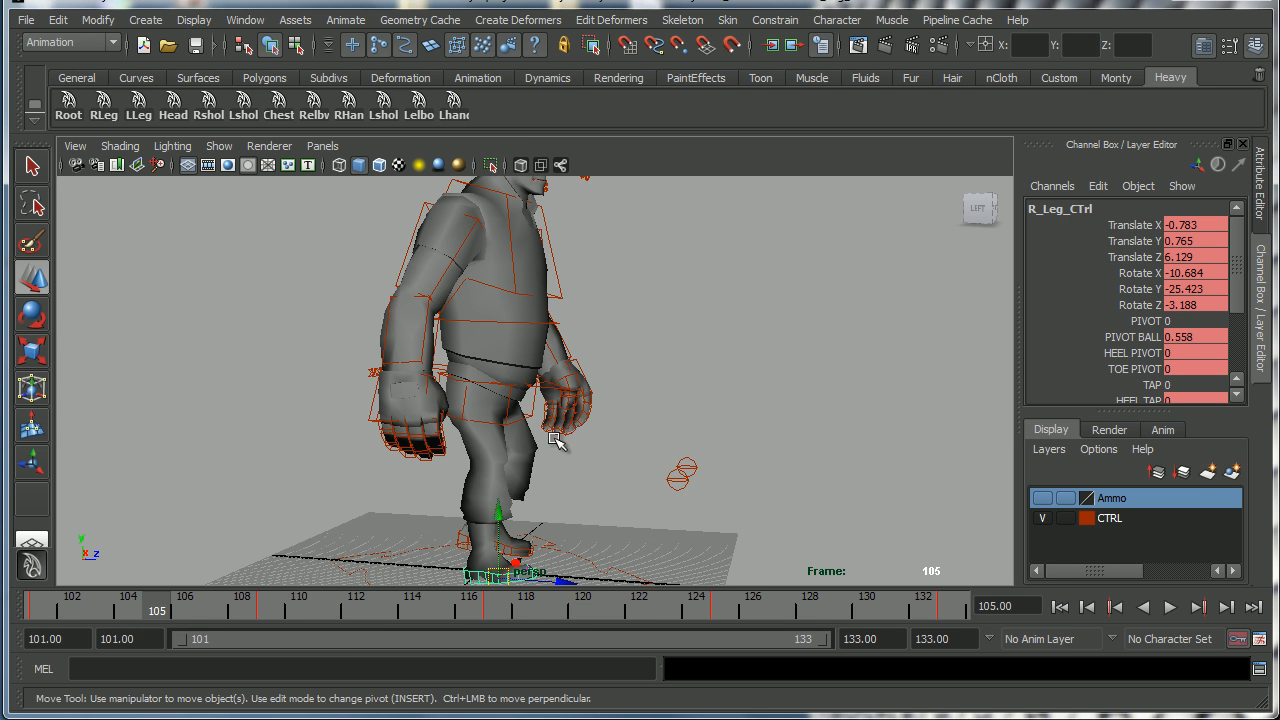
alt+middle_drag(546, 432, 578, 366)
alt+right_drag(578, 366, 686, 373)
alt+drag(640, 434, 676, 442)
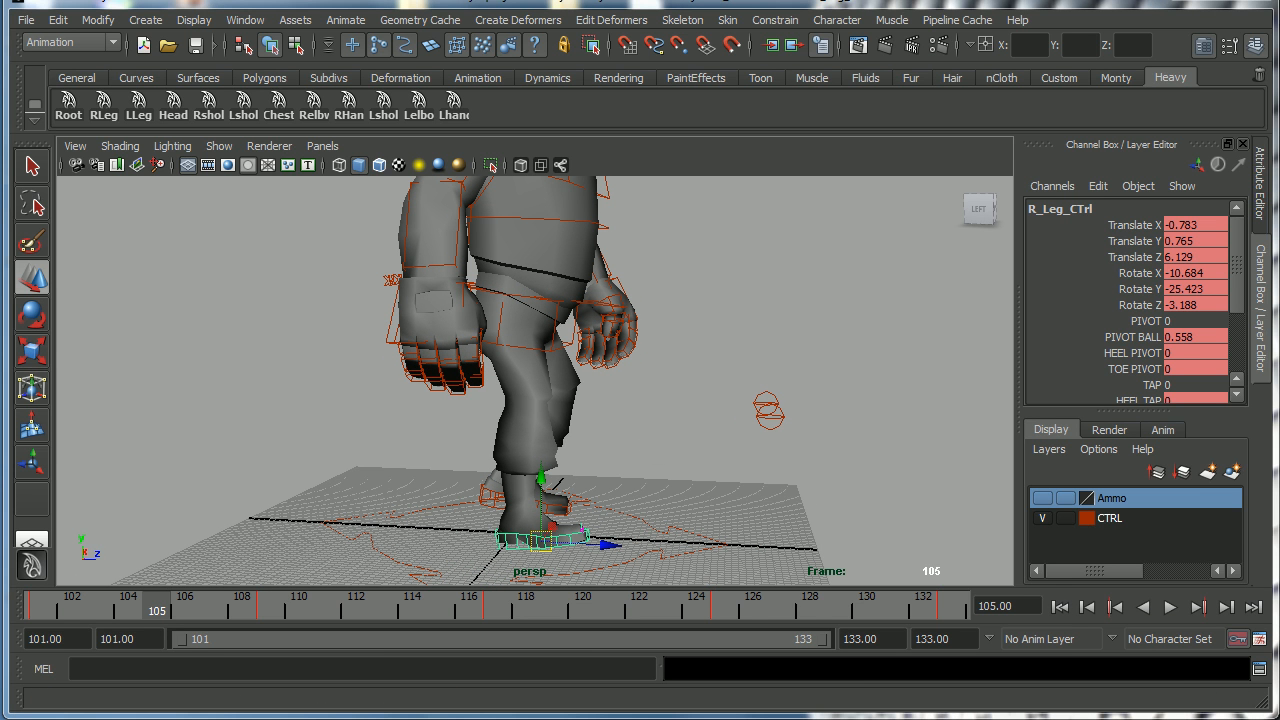
click(58, 612)
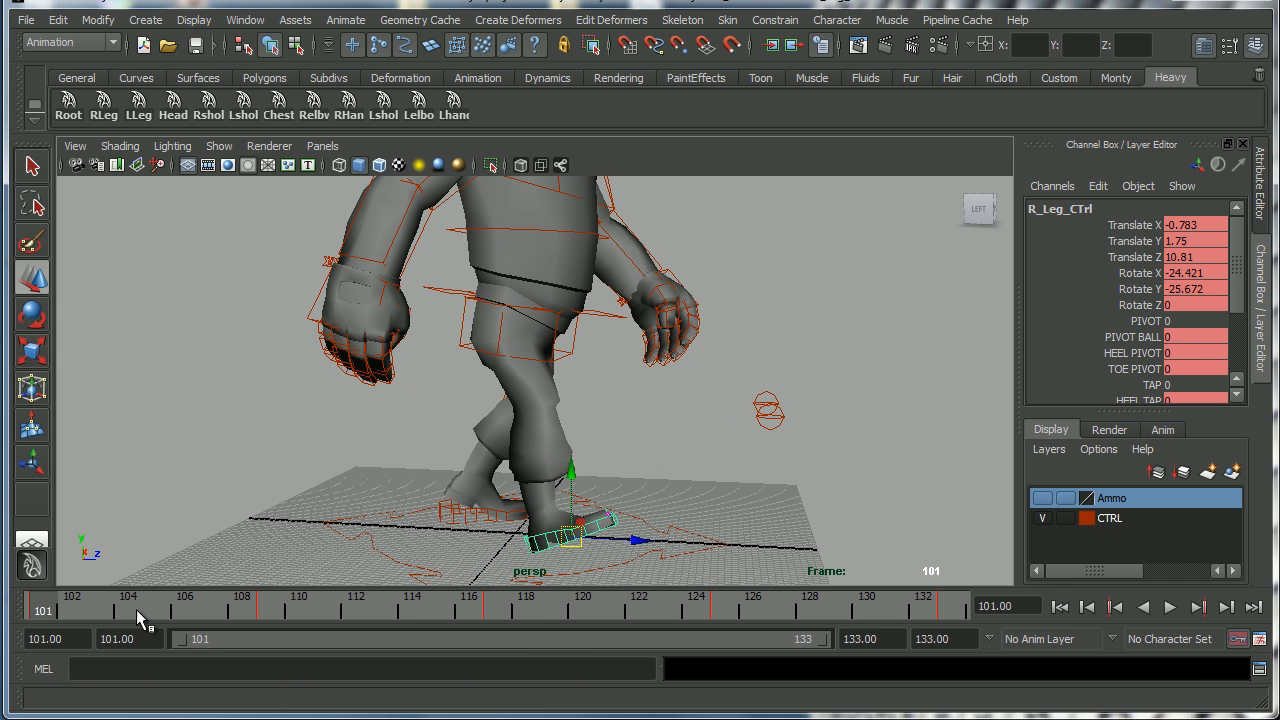
click(149, 610)
alt+drag(578, 490, 665, 432)
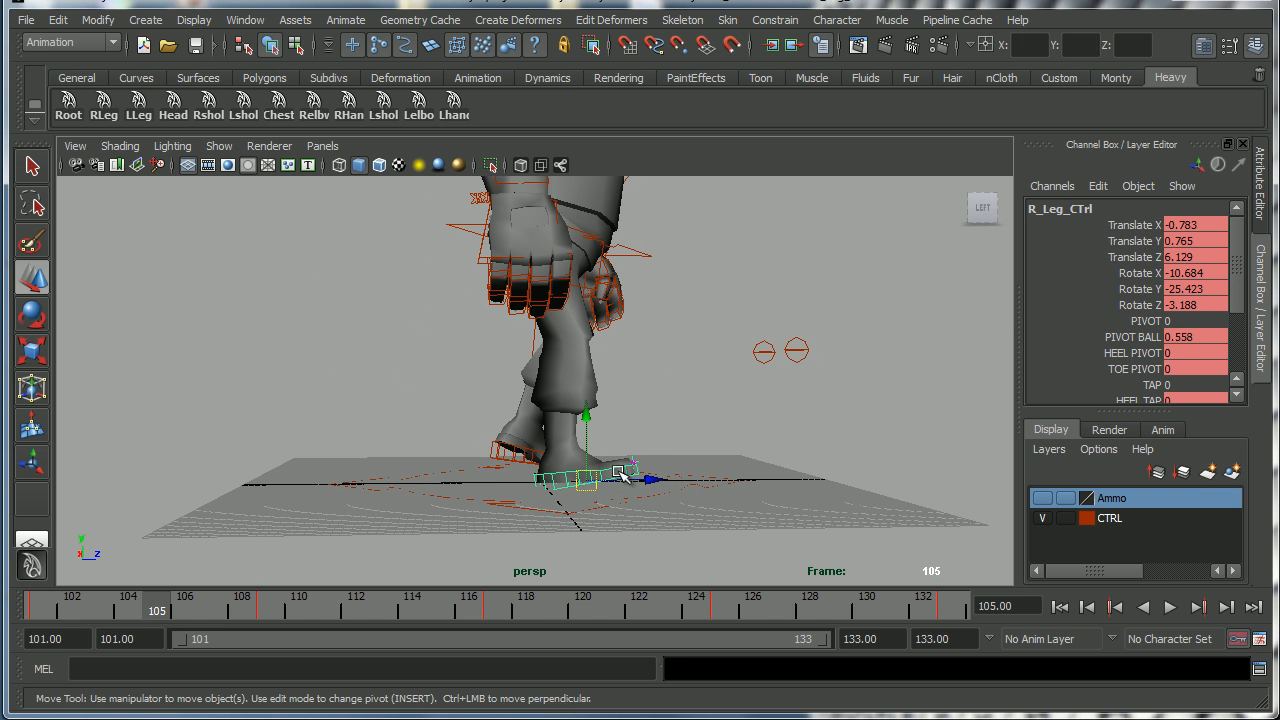
double_click(1210, 273)
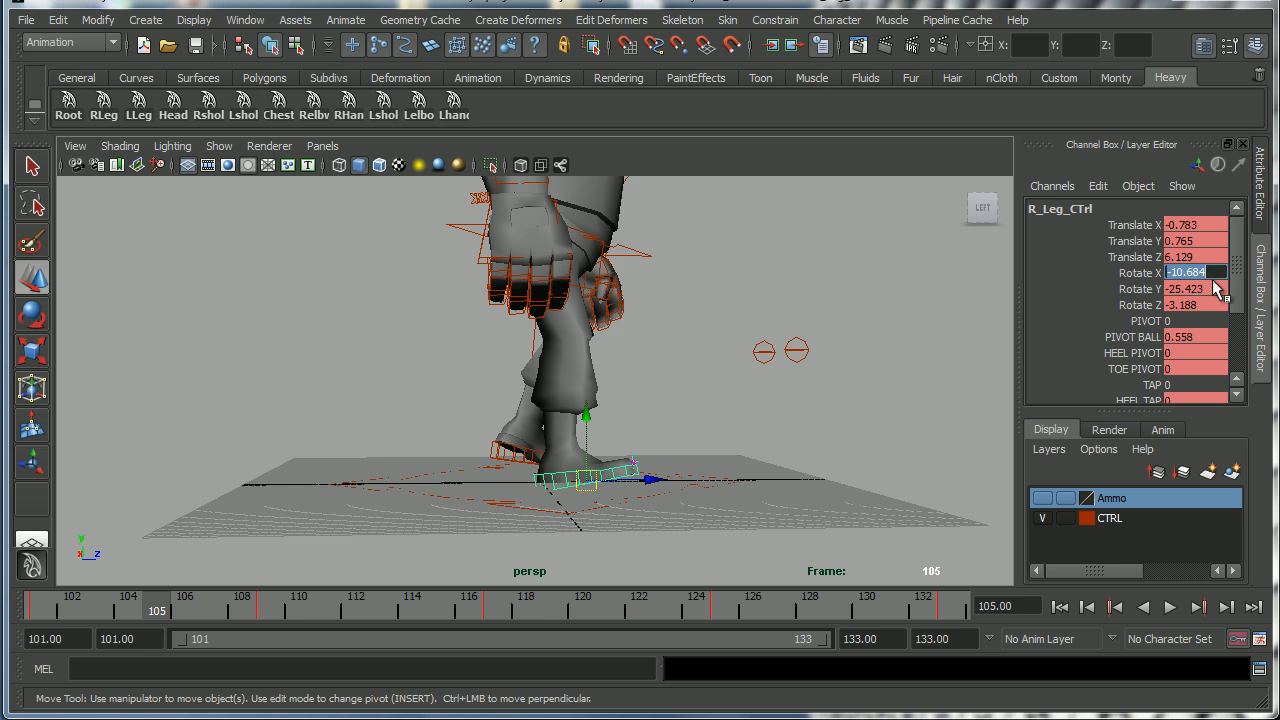
text(0)
key(Return)
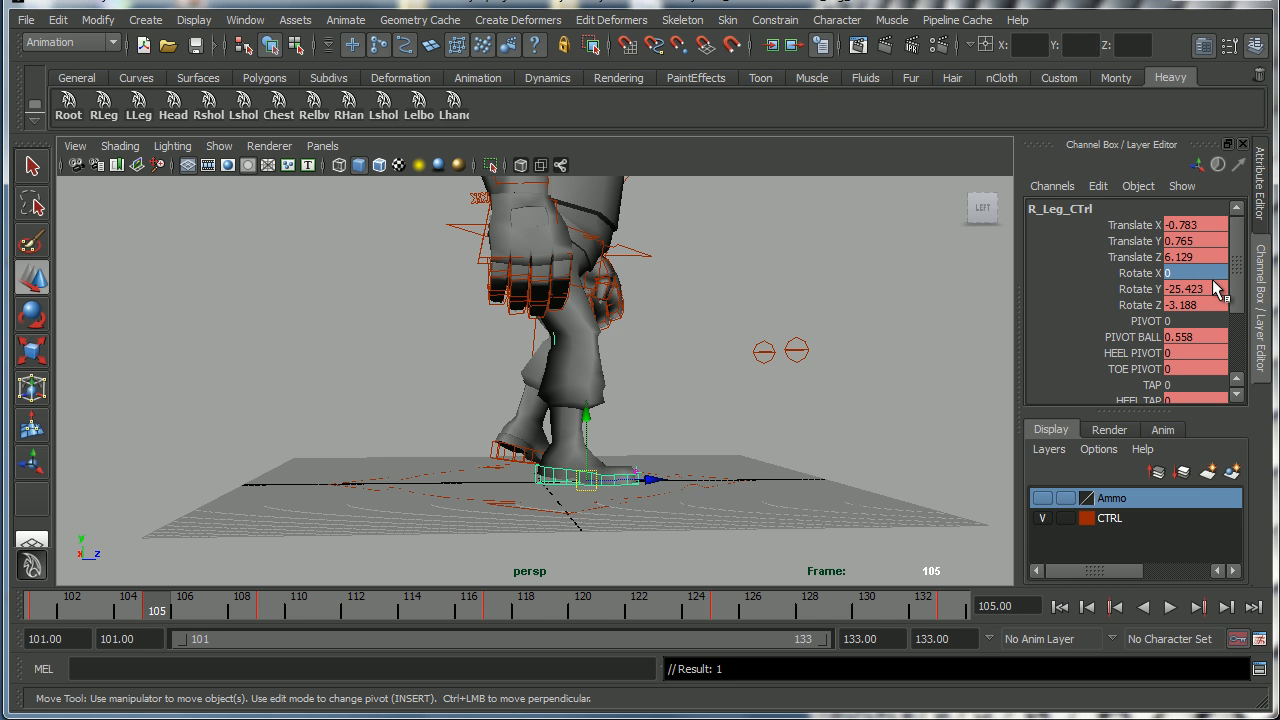
Set the right foot control's Pivot Ball and Translate Y to 0 at frame 105 and key the control.
alt+drag(780, 405, 700, 455)
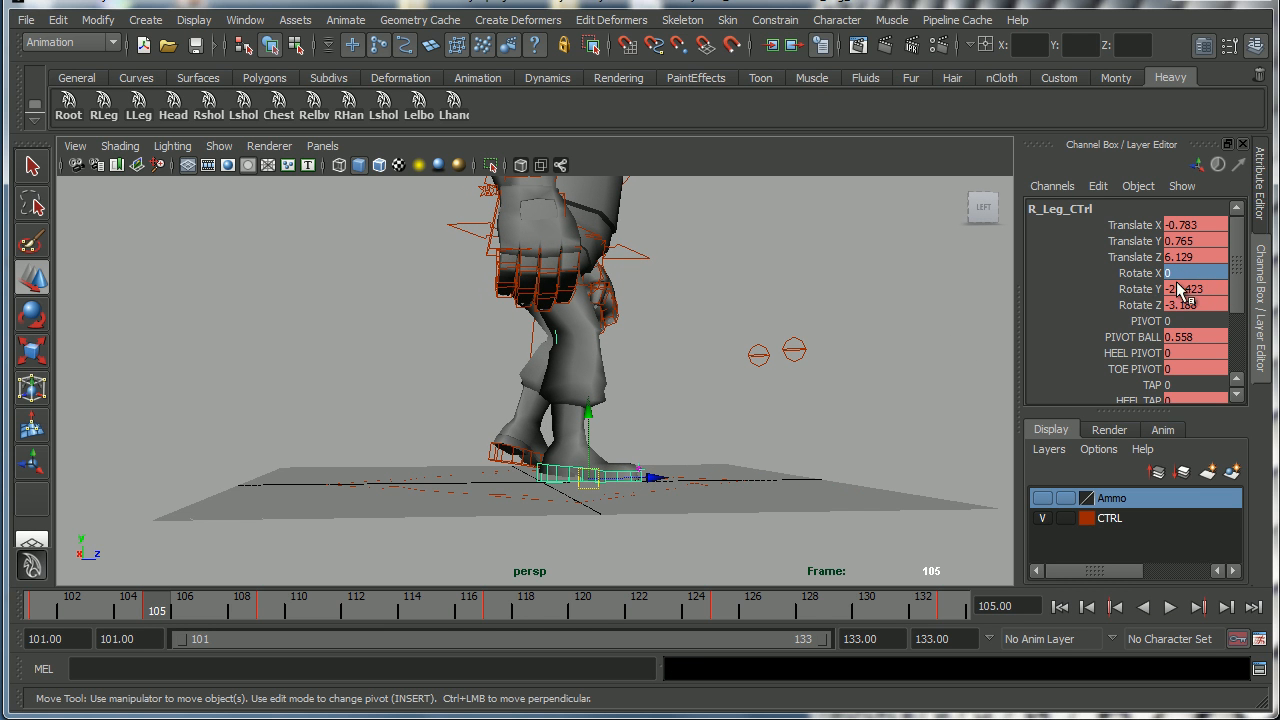
double_click(1205, 336)
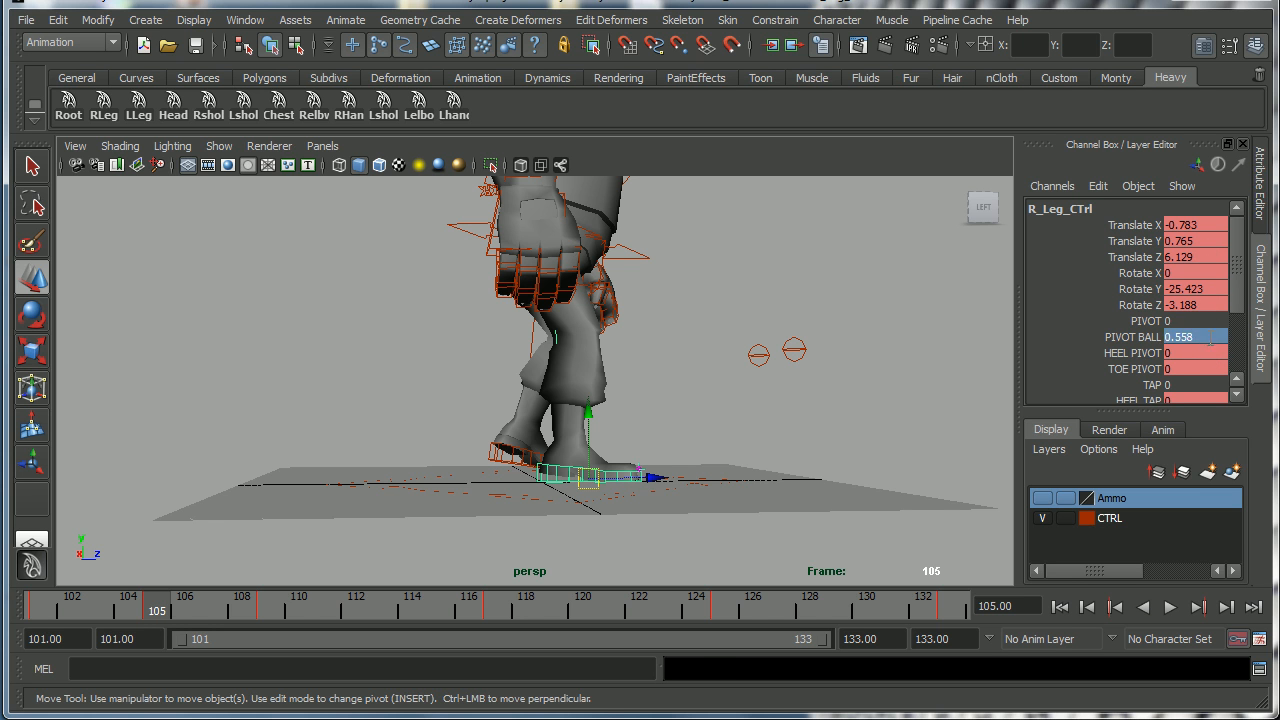
key(Return)
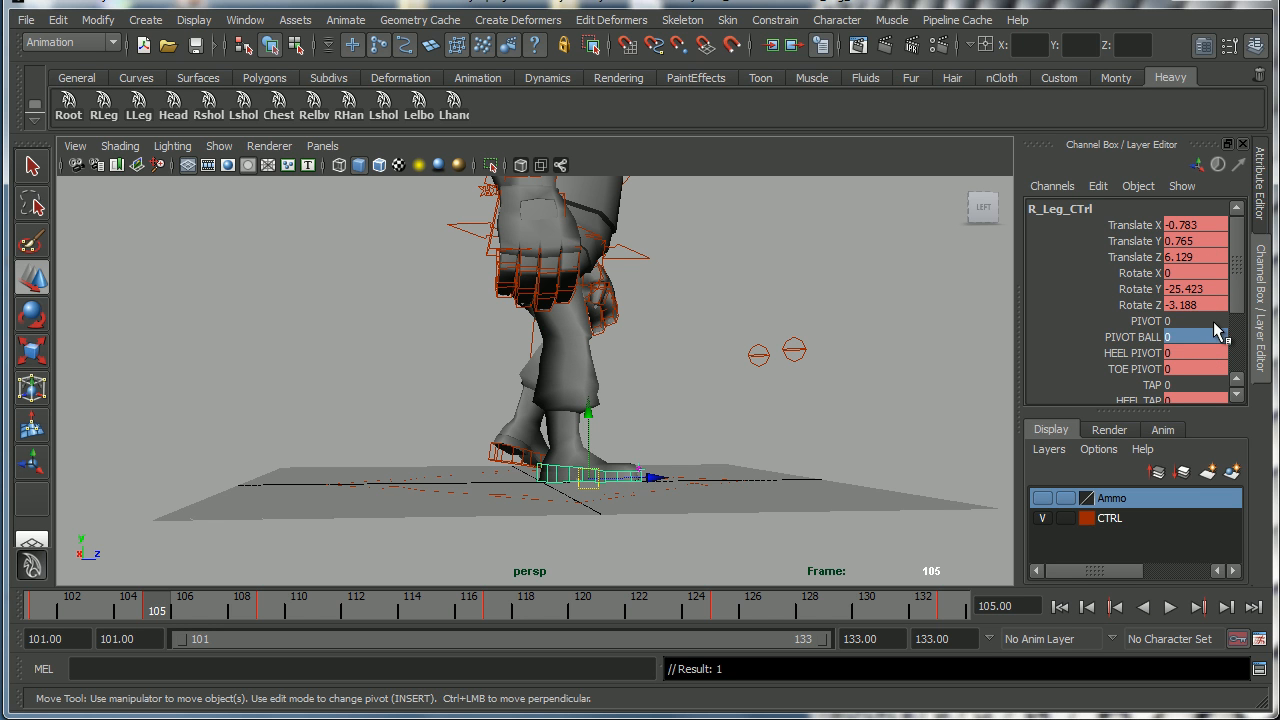
drag(57, 607, 164, 612)
key(w)
alt+drag(525, 455, 548, 462)
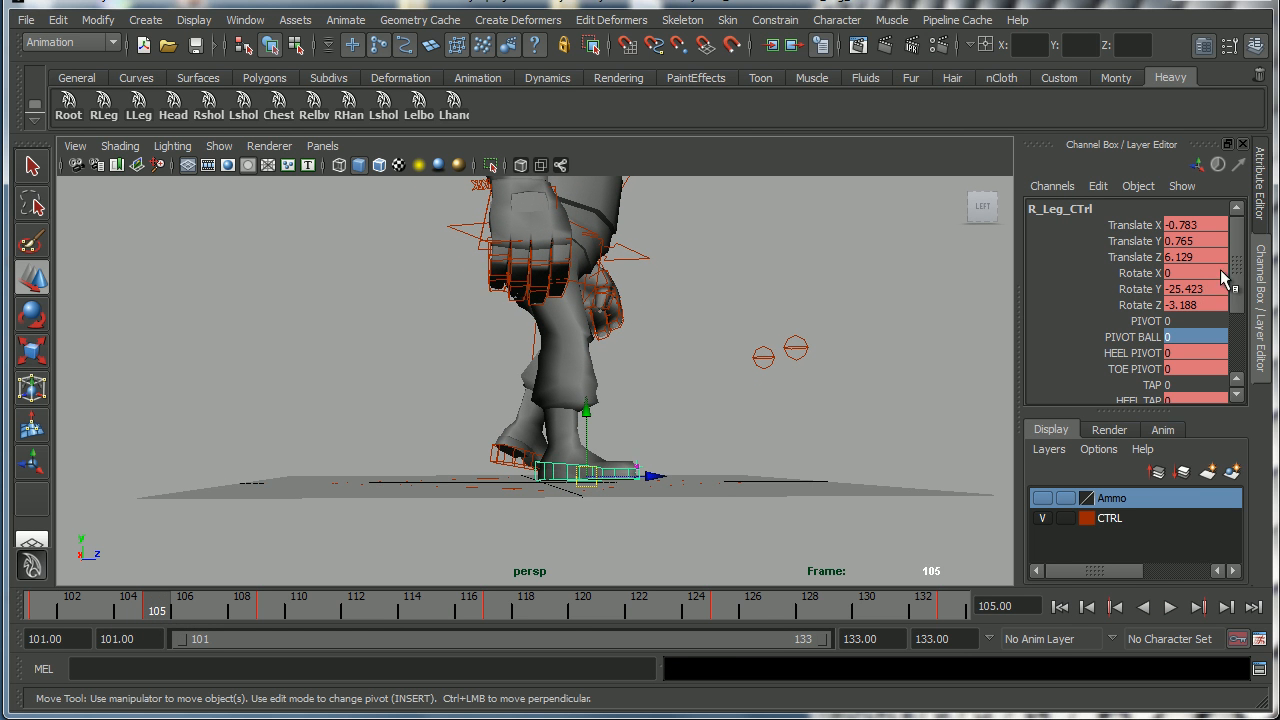
click(1212, 241)
click(1212, 241)
text(0)
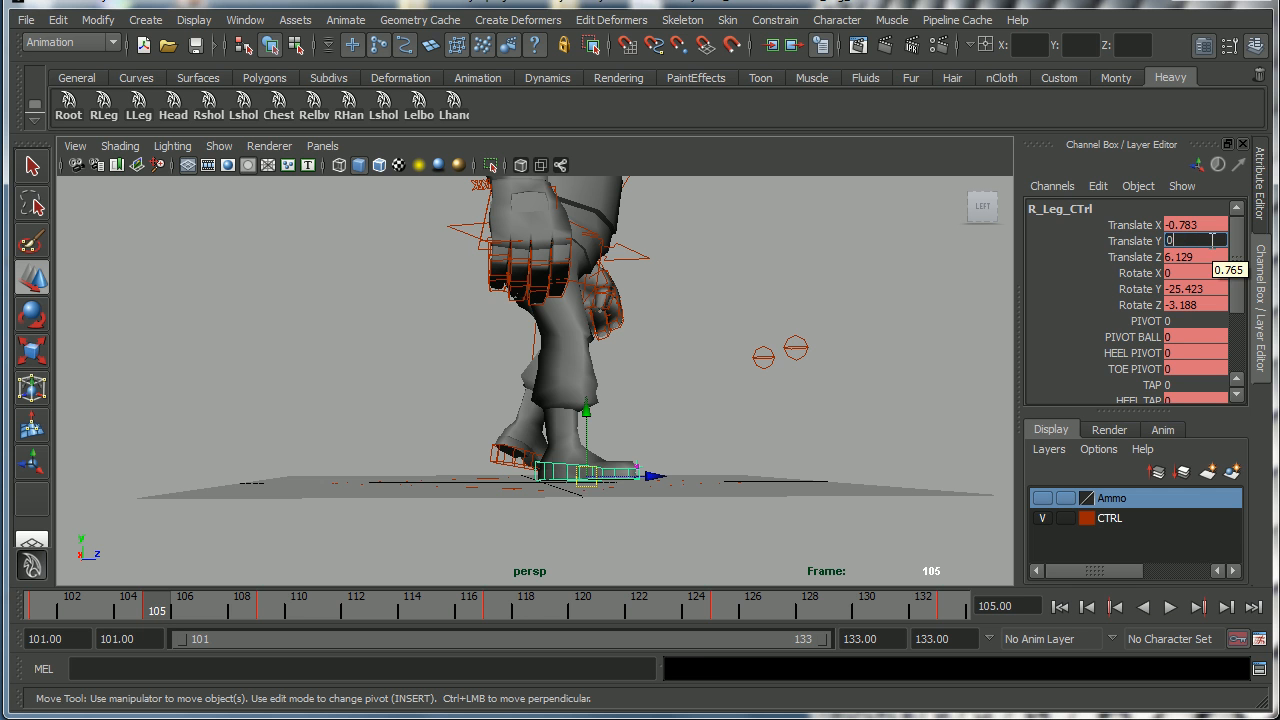
key(Return)
key(s)
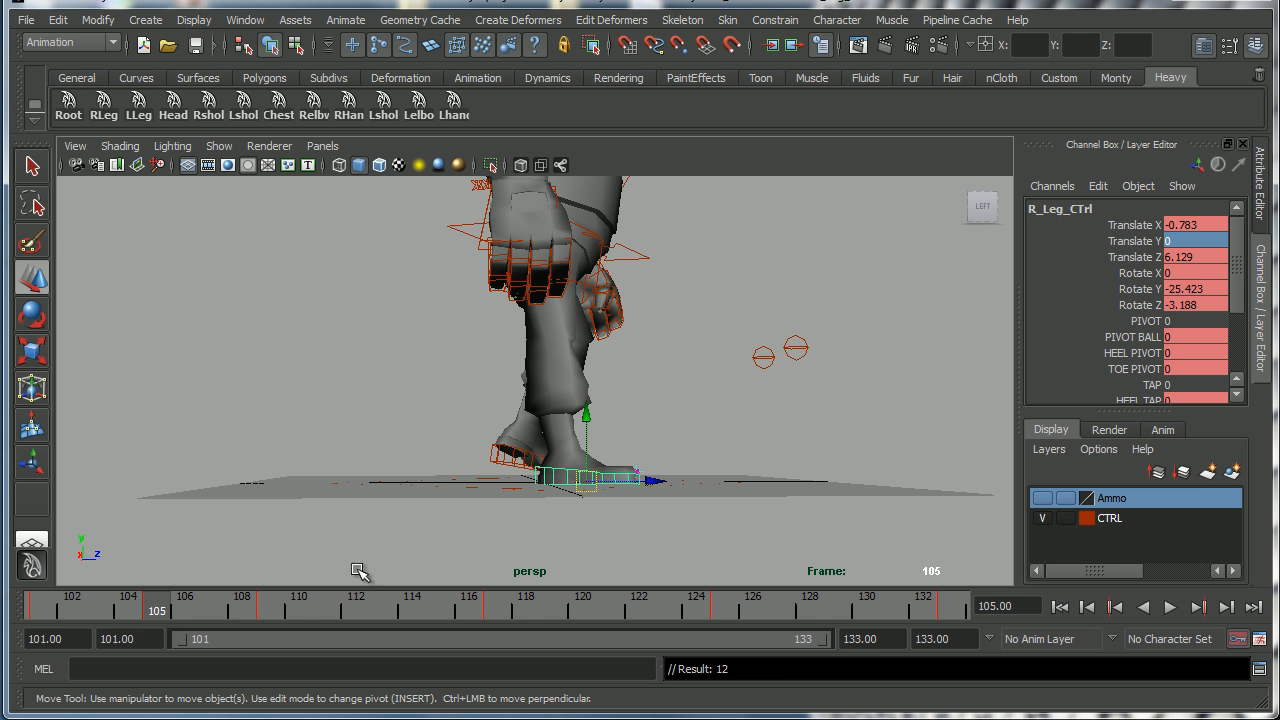
Select the left foot control and at frame 105 move it along Z to about -12.15.
drag(38, 610, 160, 605)
alt+drag(423, 466, 342, 547)
click(500, 456)
mouse_move(45, 614)
mouse_down()
mouse_move(100, 611)
mouse_move(43, 615)
mouse_up()
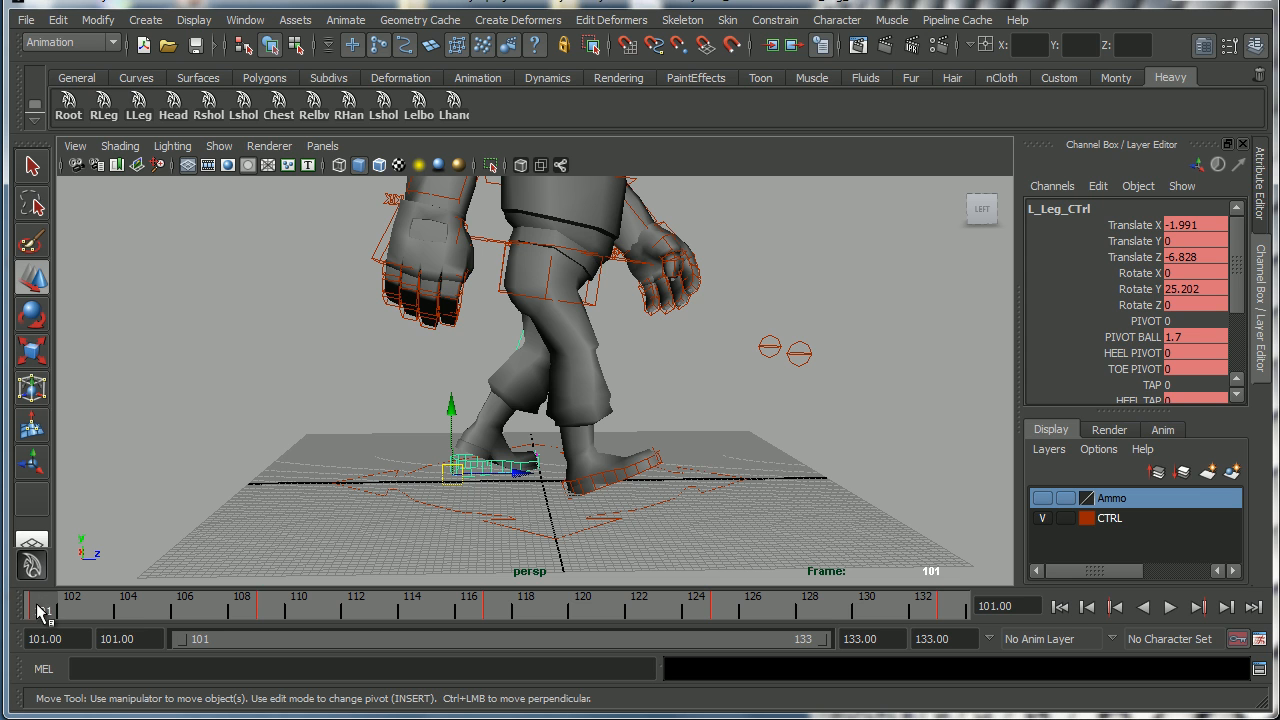
mouse_move(40, 612)
middle_down()
mouse_move(166, 610)
mouse_move(155, 615)
middle_up()
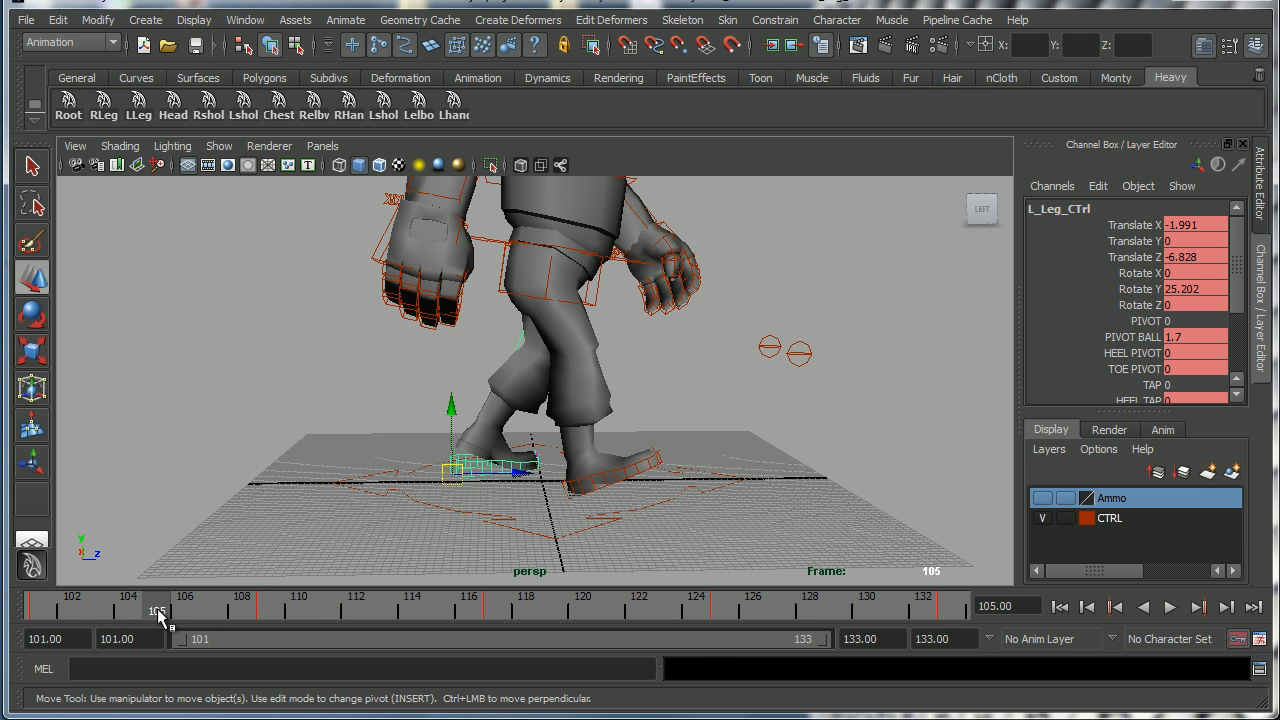
drag(53, 614, 160, 613)
drag(510, 468, 481, 469)
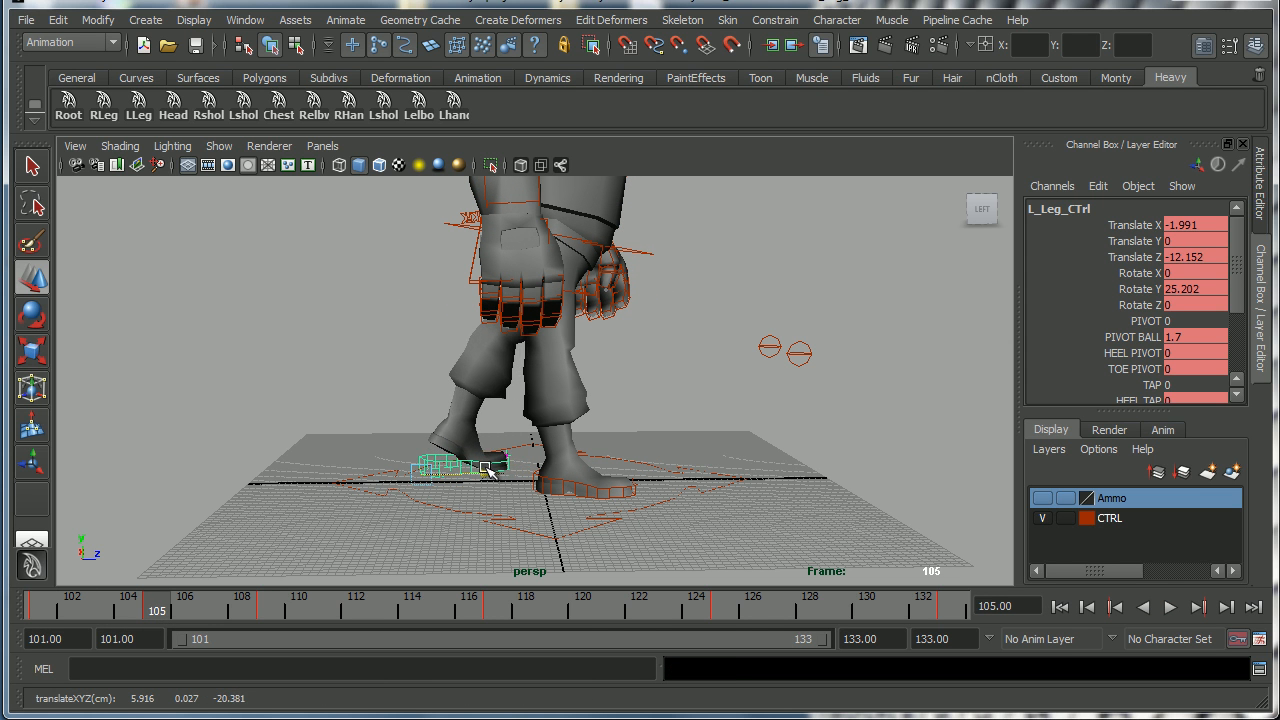
click(40, 614)
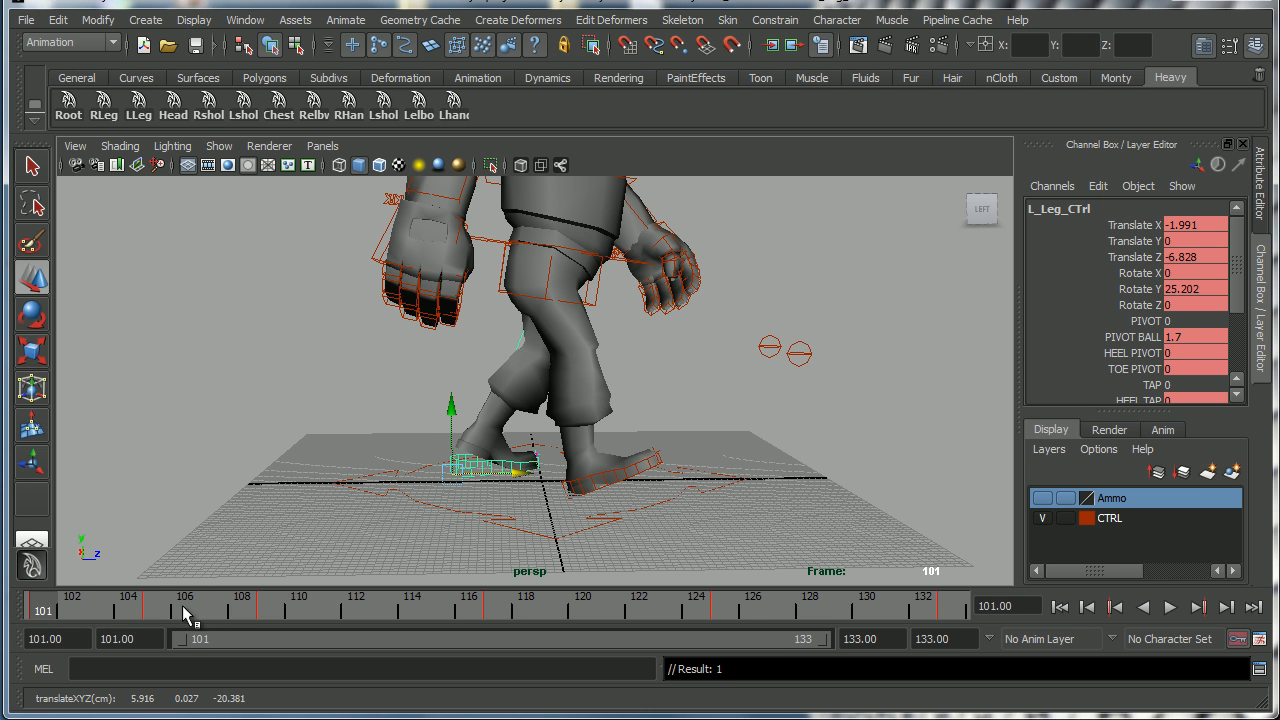
At frame 105, move the left foot control further along Z to about -14.21 and set its Pivot Ball to about 4.1.
click(148, 613)
drag(59, 604, 150, 613)
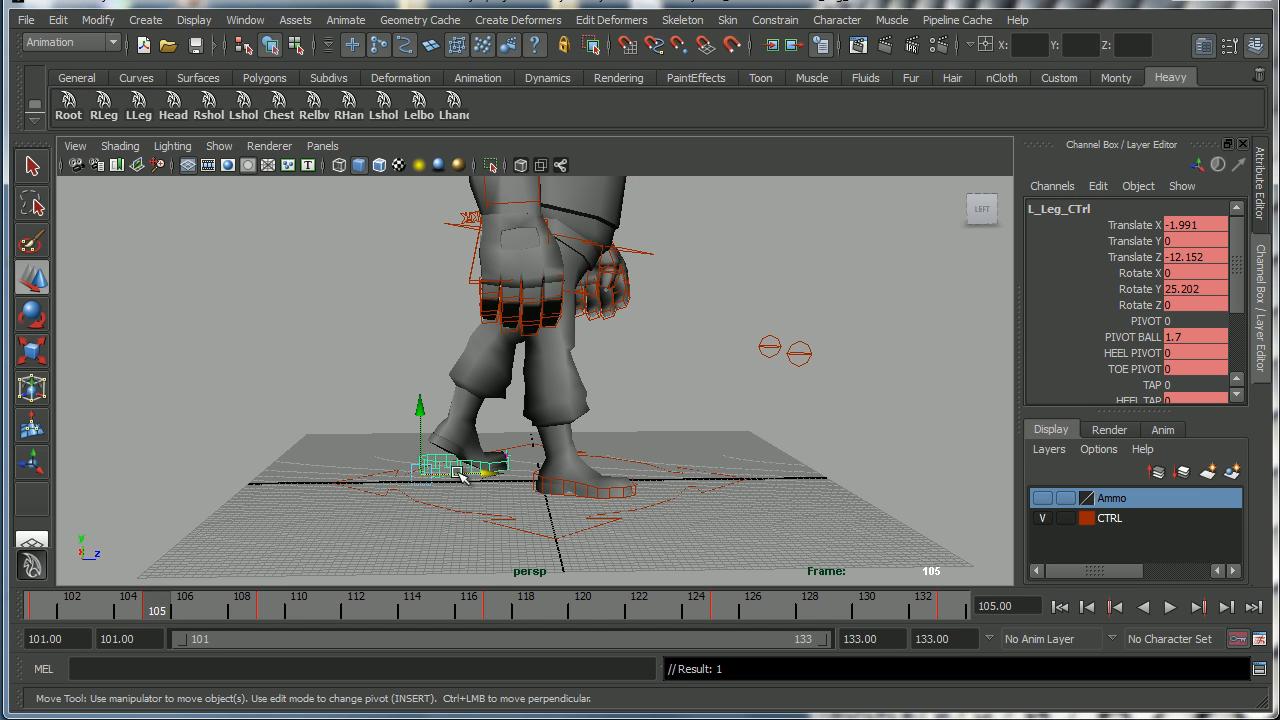
drag(495, 472, 482, 471)
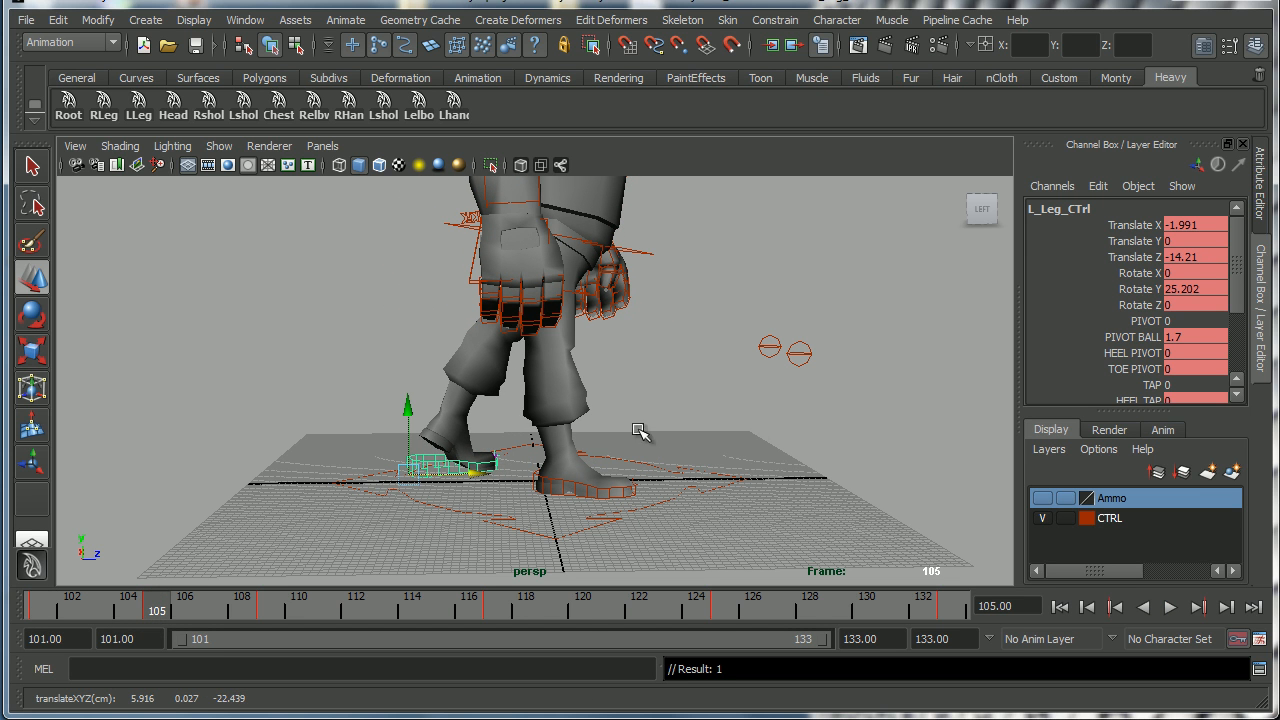
click(1133, 344)
middle_drag(523, 451, 543, 452)
Scrub between frames 101 and 105 while orbiting the perspective view to review the left foot's motion.
drag(148, 593, 42, 610)
alt+drag(712, 443, 362, 518)
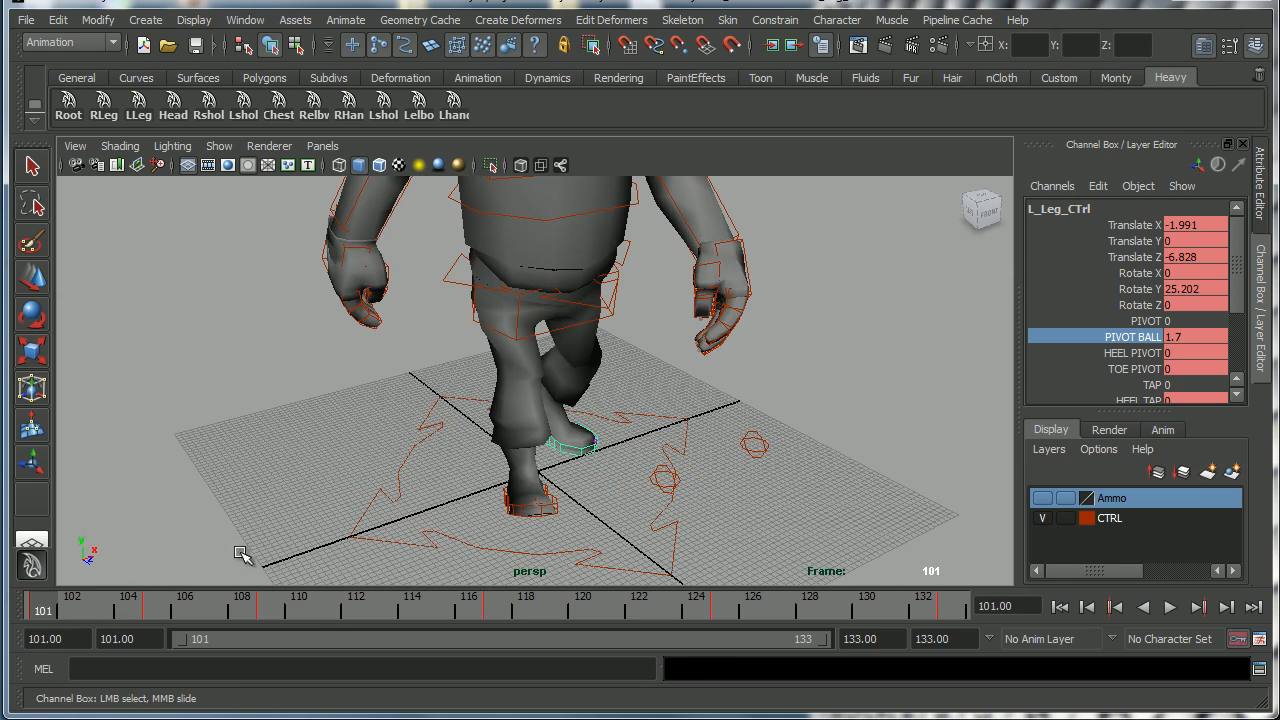
mouse_move(57, 614)
mouse_down()
mouse_move(160, 614)
mouse_move(29, 609)
mouse_move(145, 618)
mouse_move(42, 614)
mouse_up()
alt+drag(363, 486, 284, 580)
drag(51, 607, 375, 612)
alt+drag(612, 402, 580, 408)
alt+middle_drag(580, 408, 629, 451)
alt+right_drag(629, 451, 543, 423)
alt+middle_drag(543, 423, 556, 442)
click(155, 612)
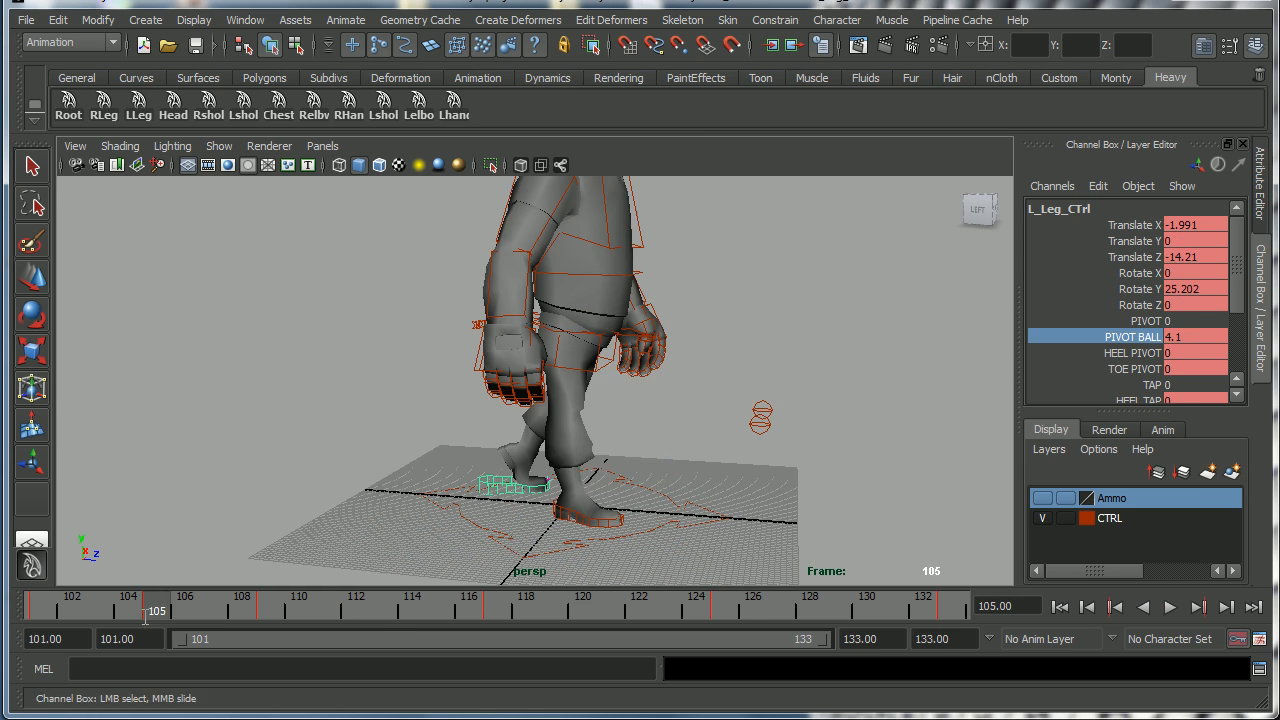
Select the root control and at frame 105 lower it to a Translate Y of about -2.15.
alt+drag(546, 371, 603, 327)
click(623, 392)
key(w)
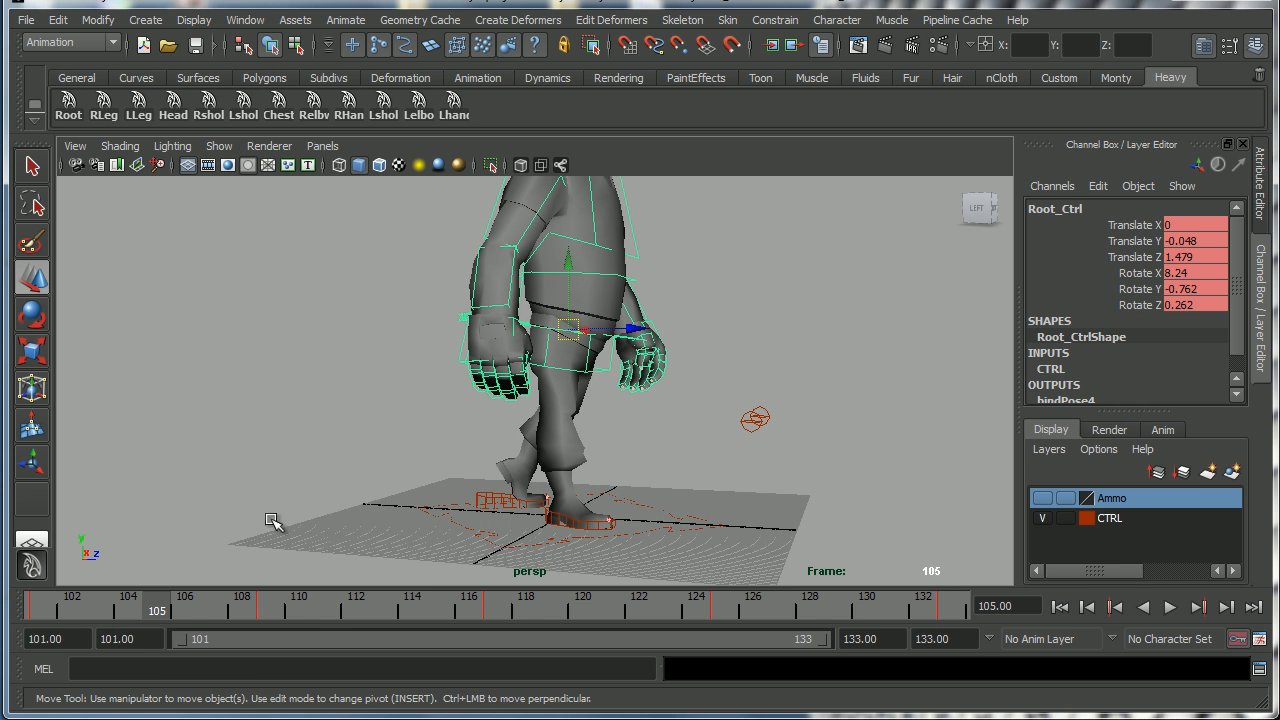
click(40, 610)
click(155, 616)
drag(568, 262, 574, 274)
In the Graph Editor, adjust the root control's Translate Y key at frame 105 to about -2.26.
key(space)
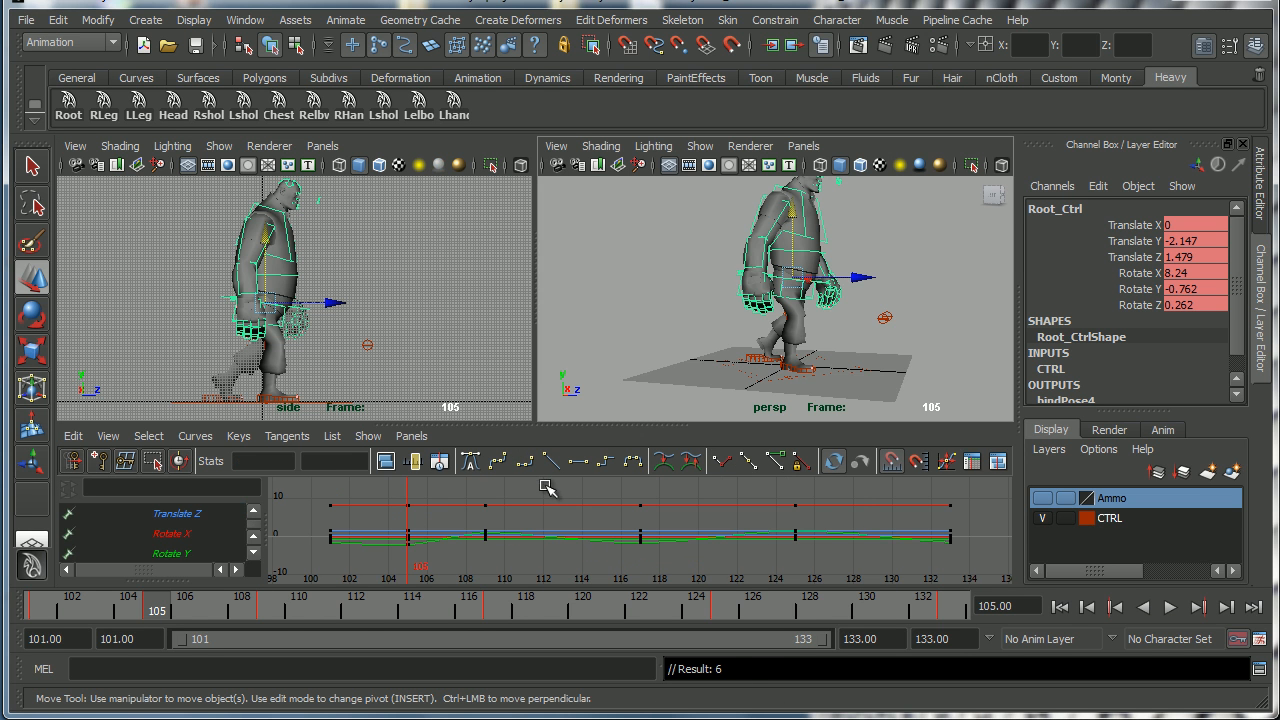
click(254, 551)
scroll(254, 530, up, 4)
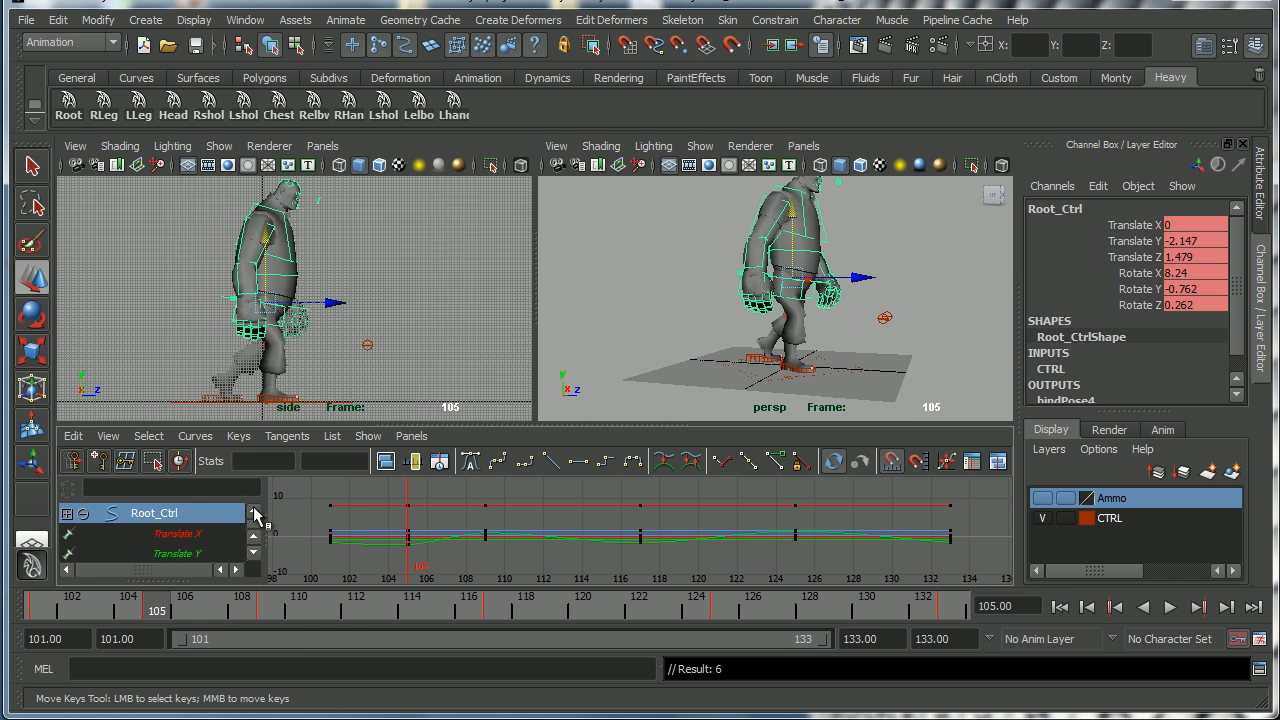
click(232, 553)
key(f)
drag(390, 535, 429, 578)
shift+middle_drag(428, 574, 428, 577)
drag(440, 534, 469, 560)
middle_drag(465, 566, 463, 575)
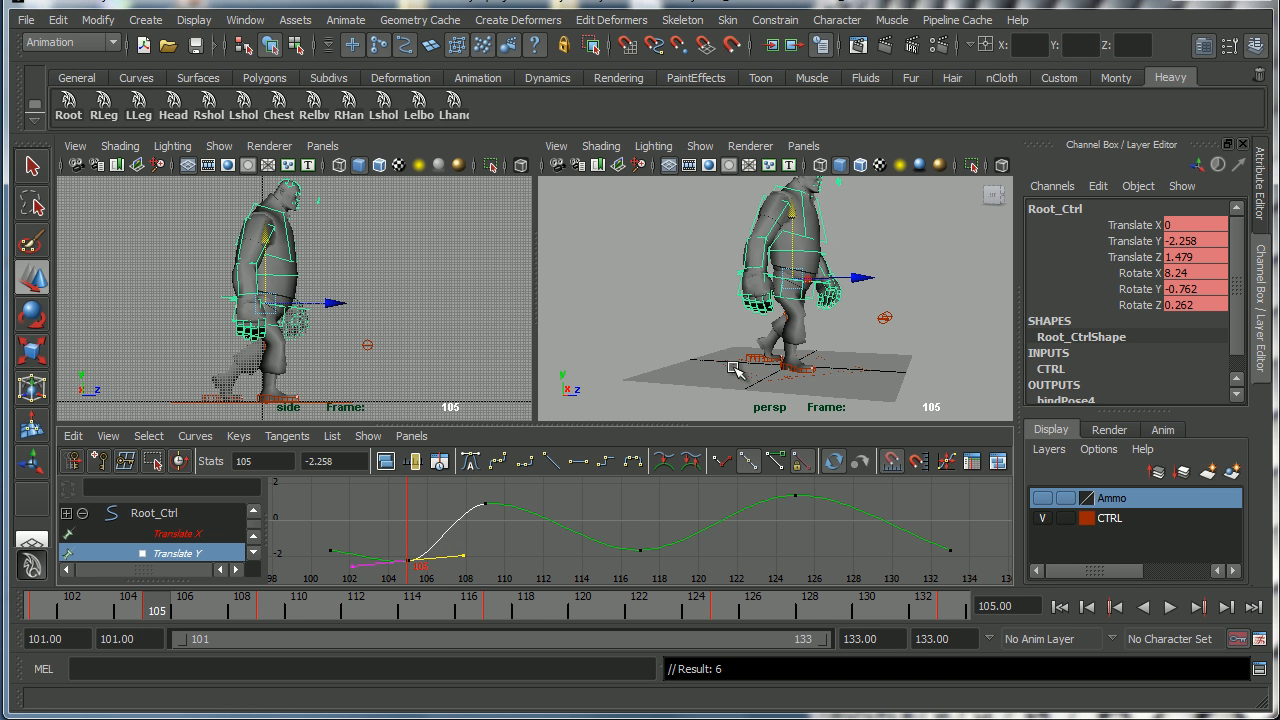
At frame 113, raise the root control to a Translate Y of about 1.49 and key it.
key(space)
alt+drag(582, 427, 650, 448)
click(56, 606)
drag(56, 606, 380, 611)
drag(576, 241, 577, 234)
key(s)
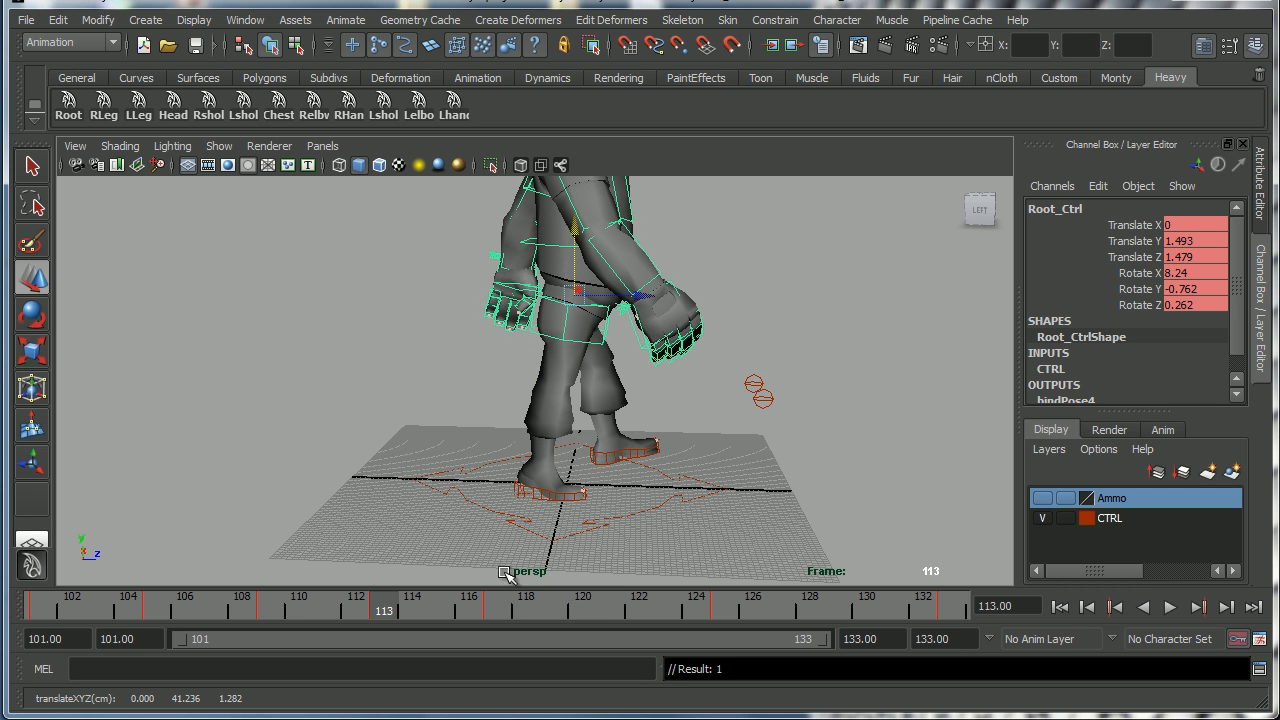
Check the walk reference sketch, then lower the root control at frame 121 and key it.
drag(386, 607, 611, 610)
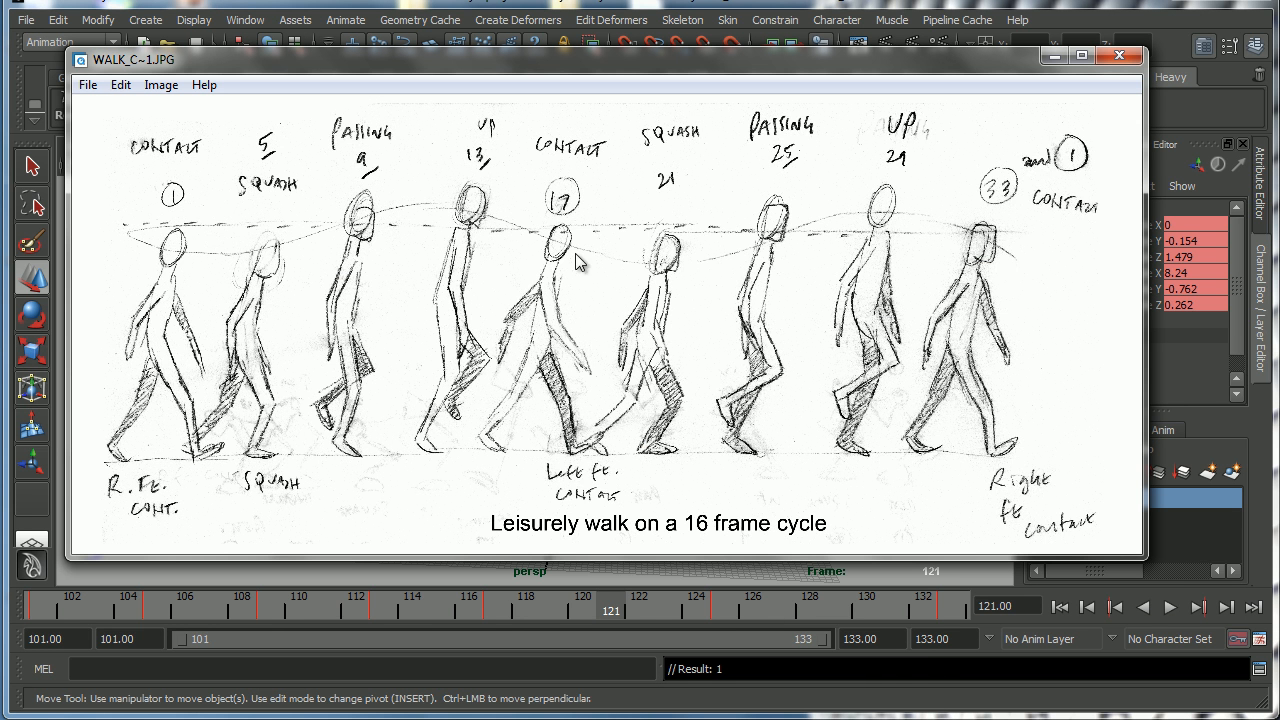
click(1053, 58)
drag(578, 237, 568, 585)
click(497, 607)
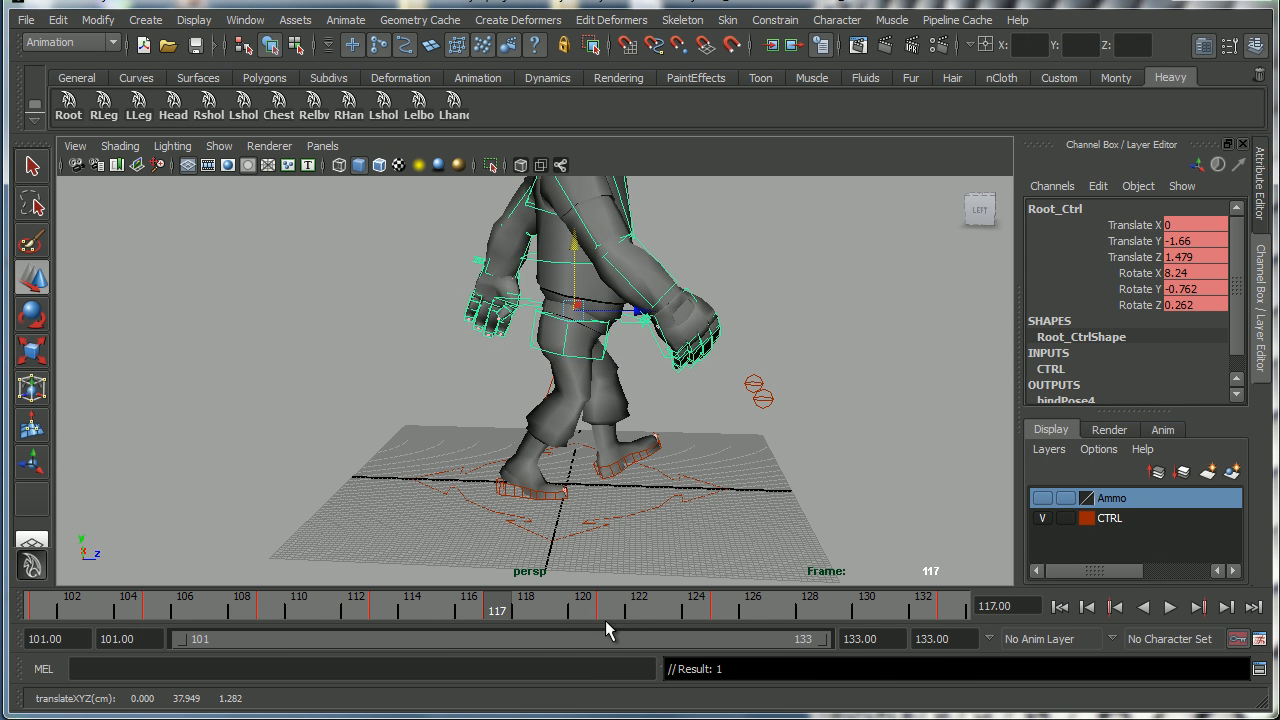
click(606, 608)
drag(578, 250, 577, 300)
key(s)
Consult the reference sketch and at frame 129 raise the root control to a Translate Y of about 2.12 and key it.
click(725, 607)
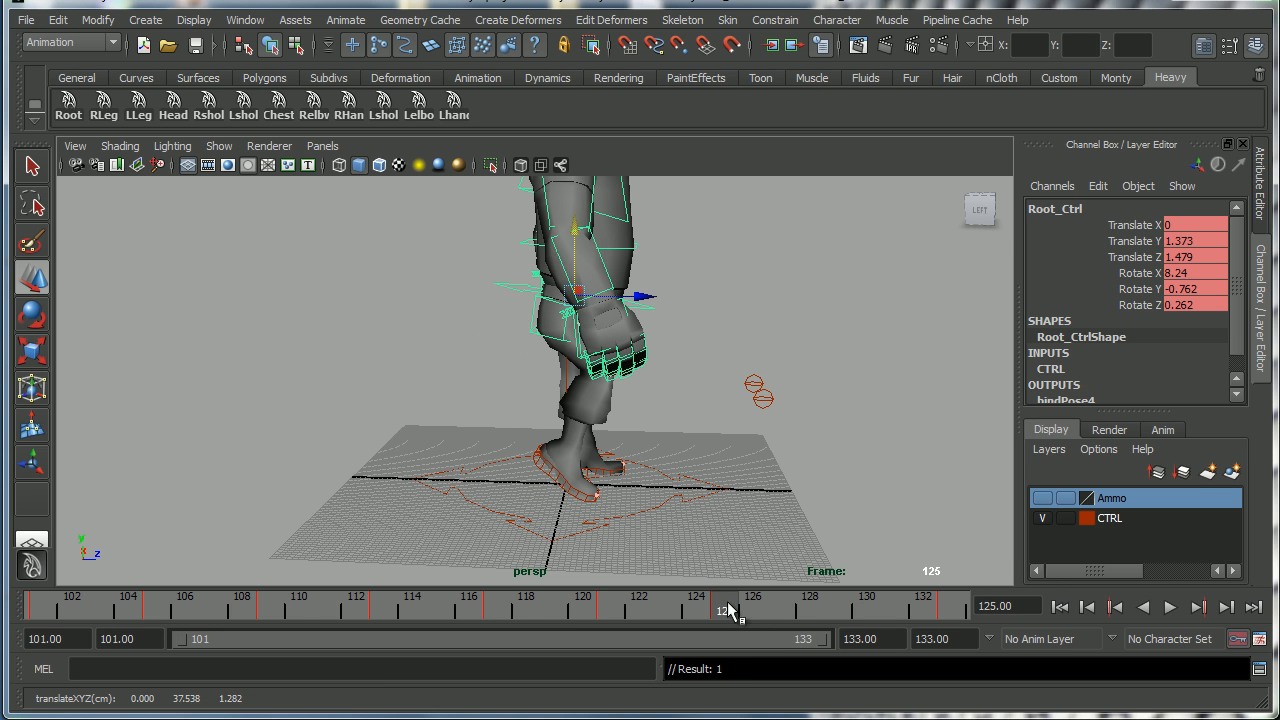
click(836, 610)
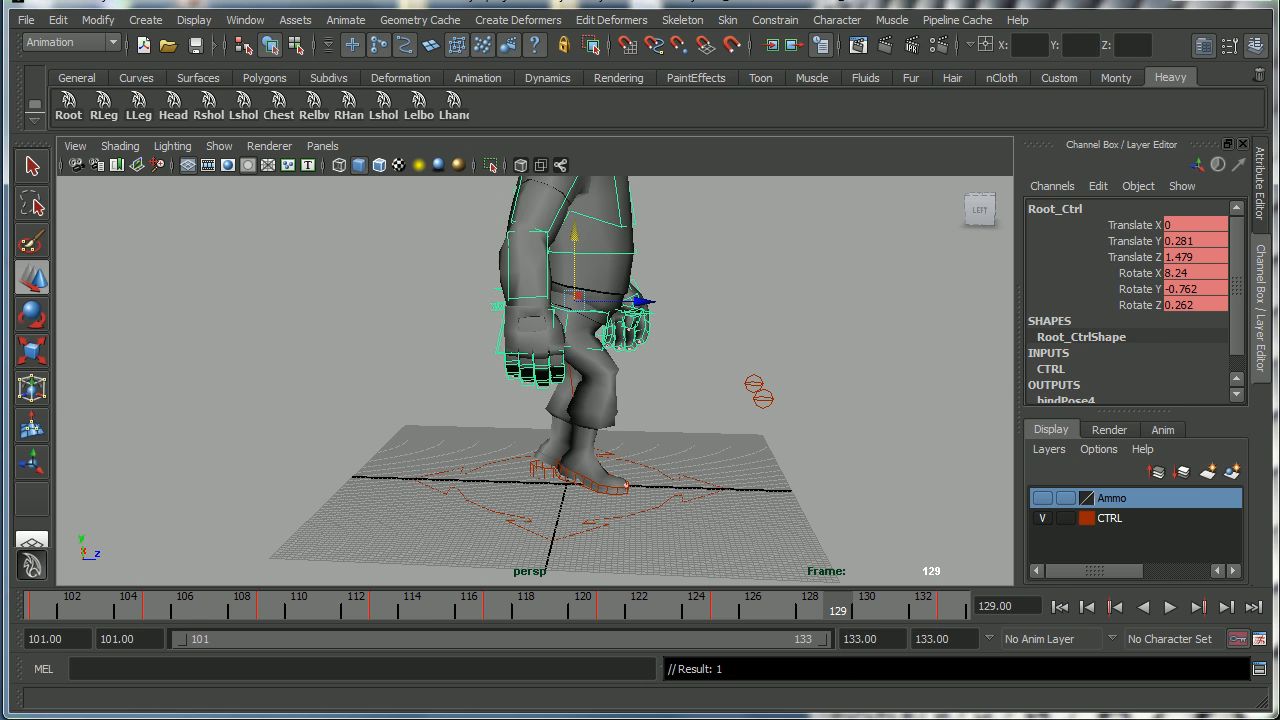
click(760, 718)
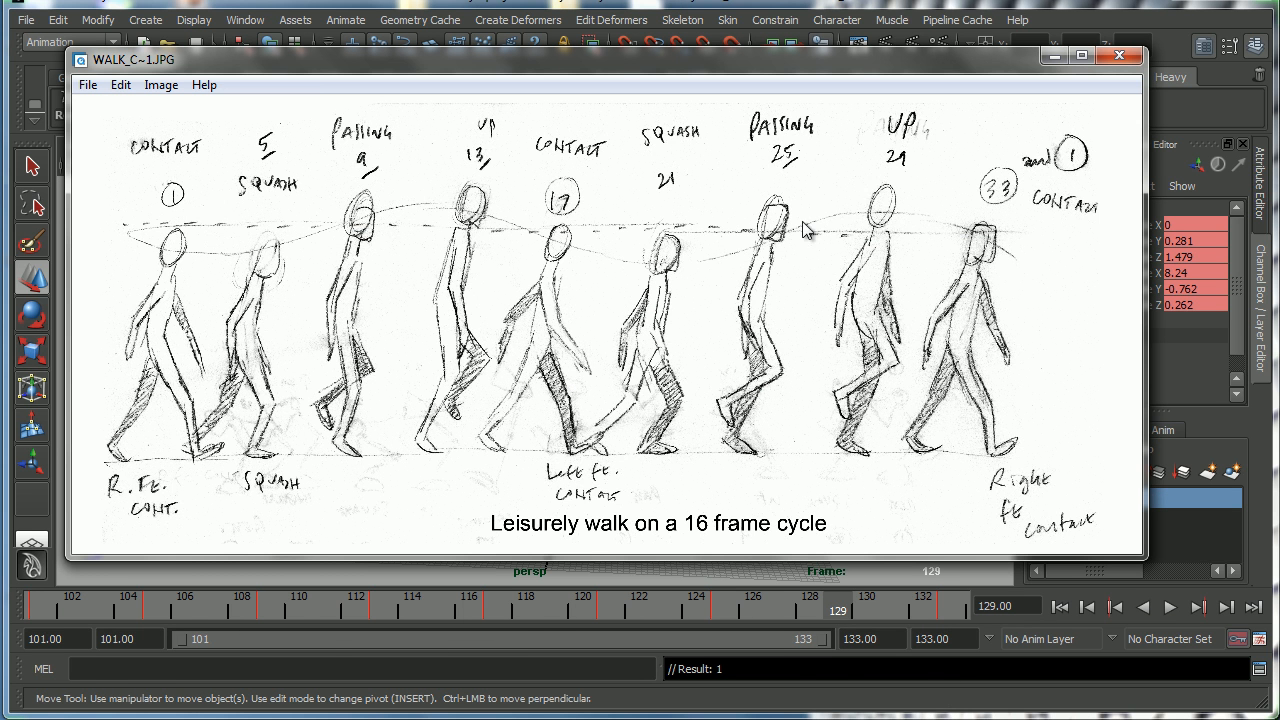
click(1054, 55)
drag(575, 238, 577, 230)
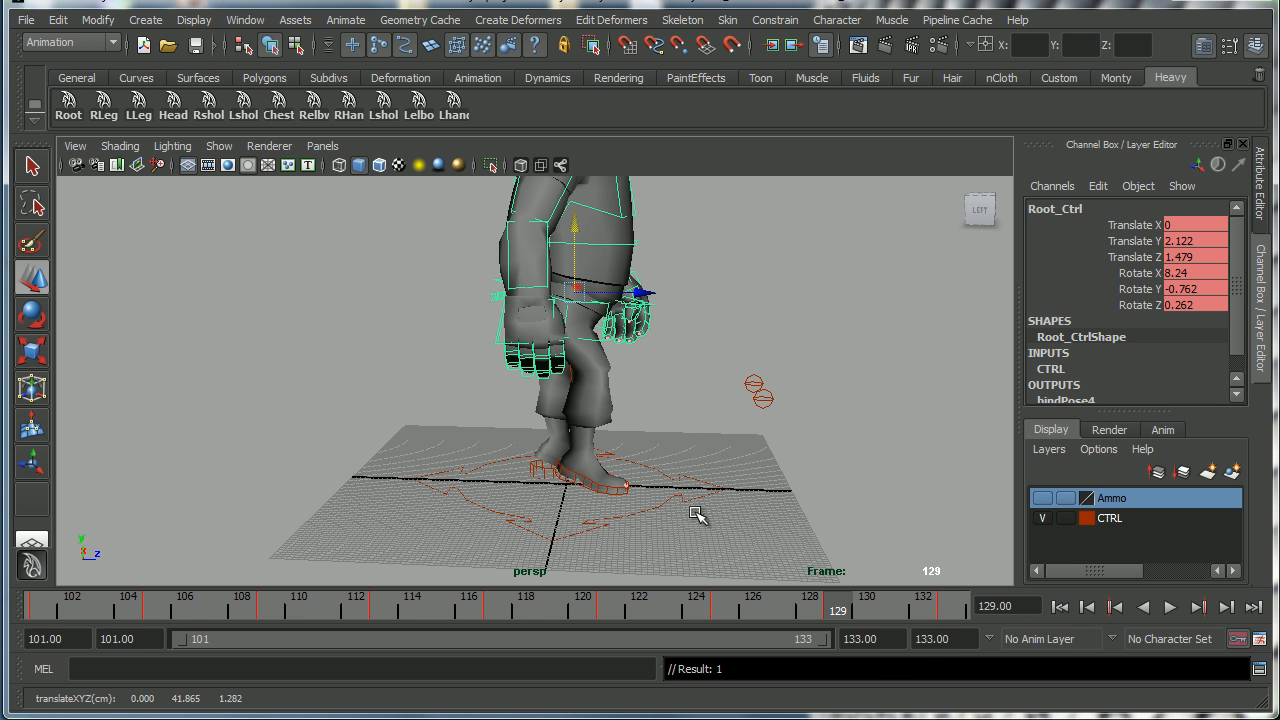
key(space)
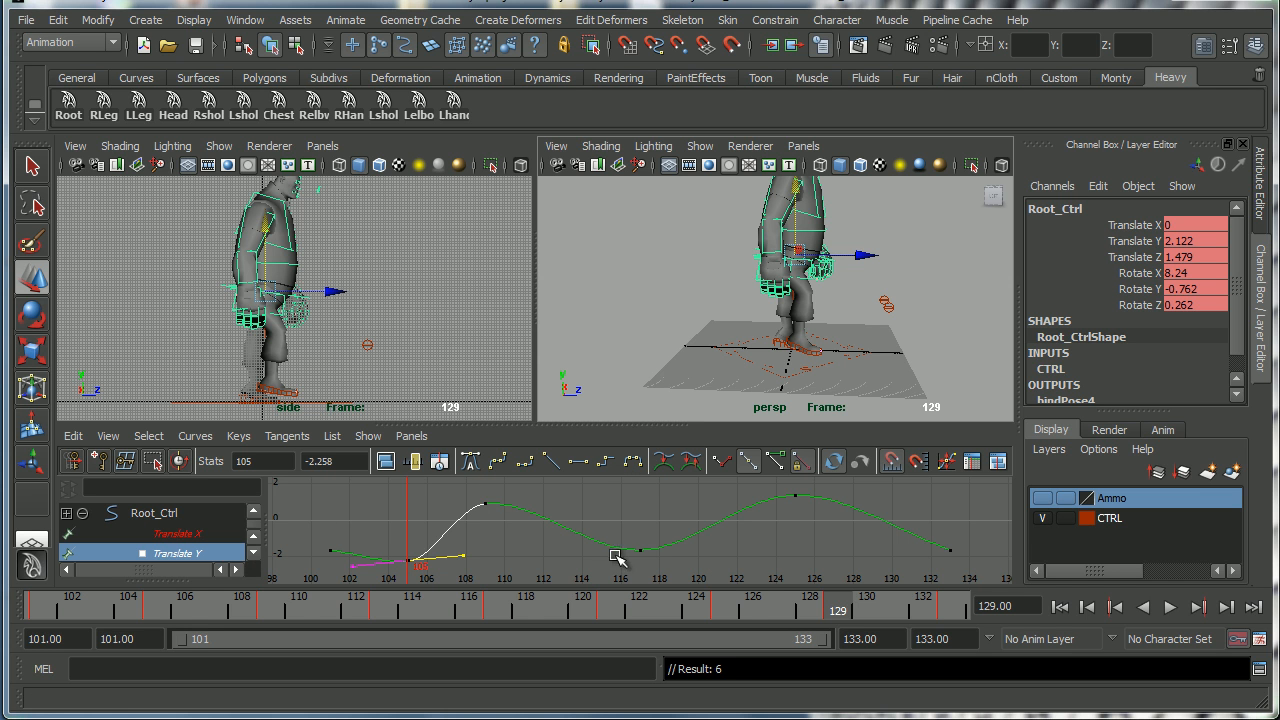
key(s)
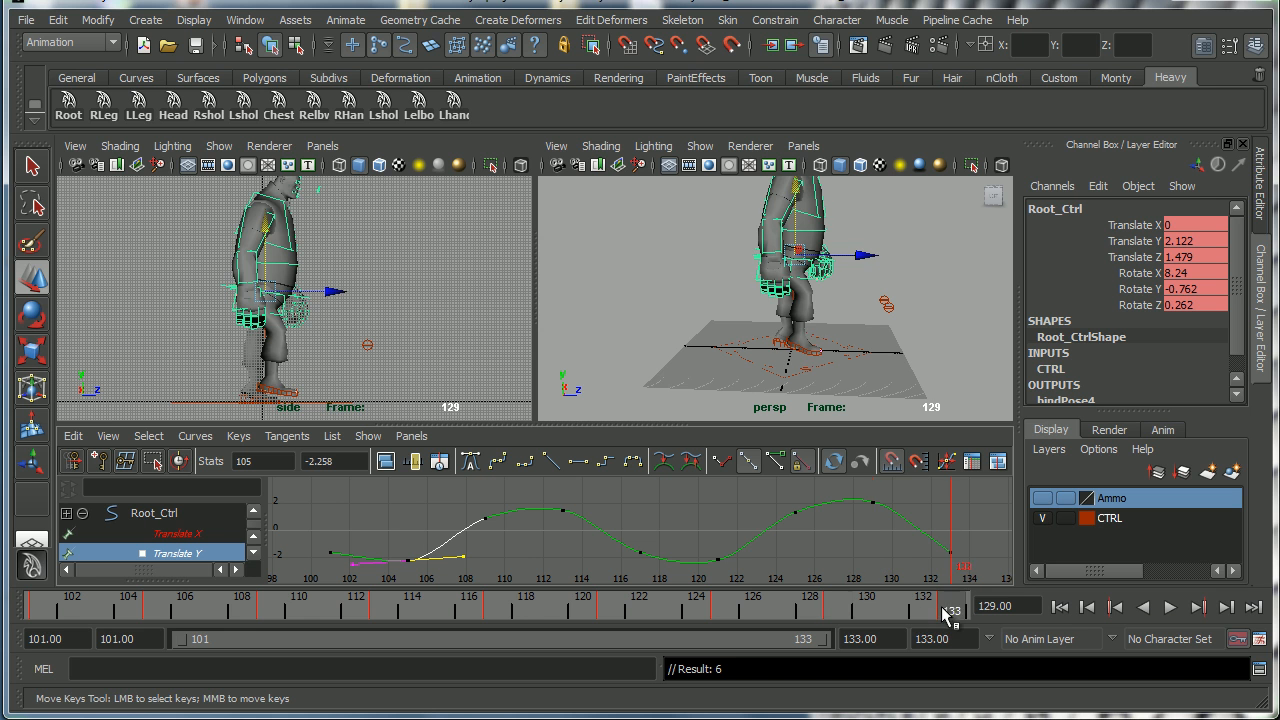
In the Graph Editor, set the root's Translate Y key at frame 133 to about -0.99 and play back the animation.
click(941, 607)
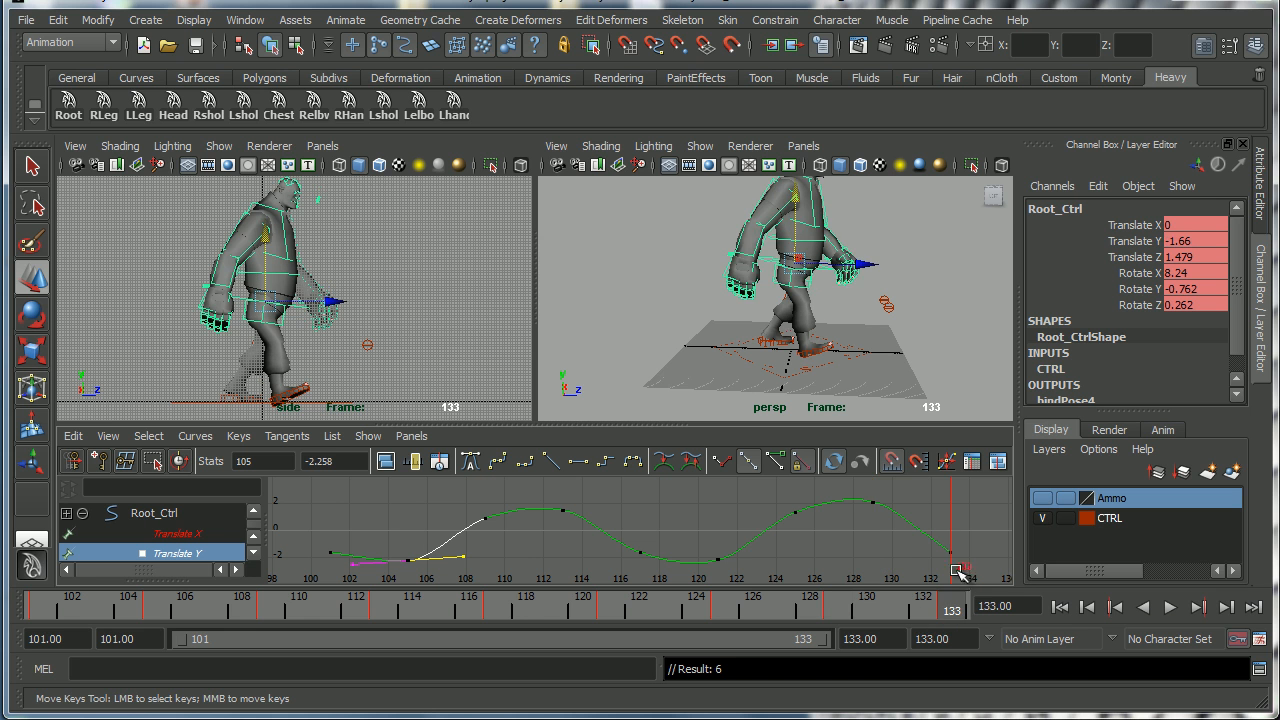
drag(927, 526, 956, 560)
shift+middle_drag(938, 569, 940, 557)
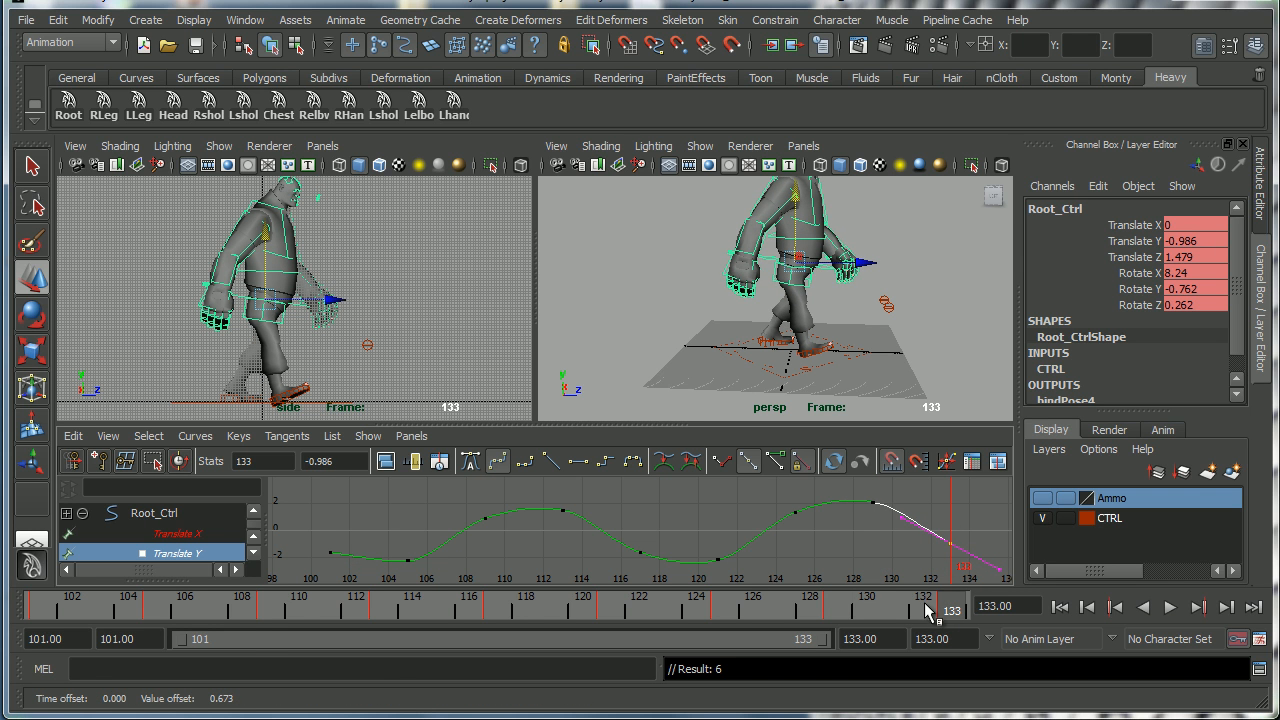
key(alt+v)
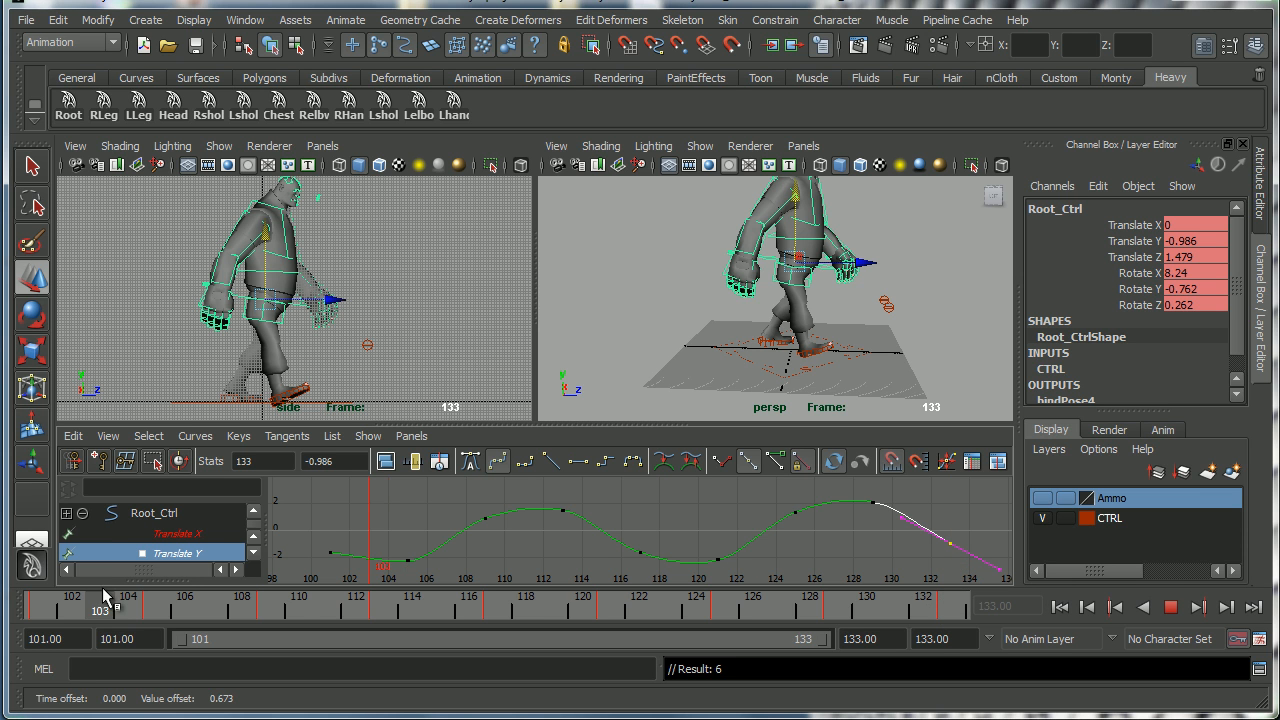
click(43, 614)
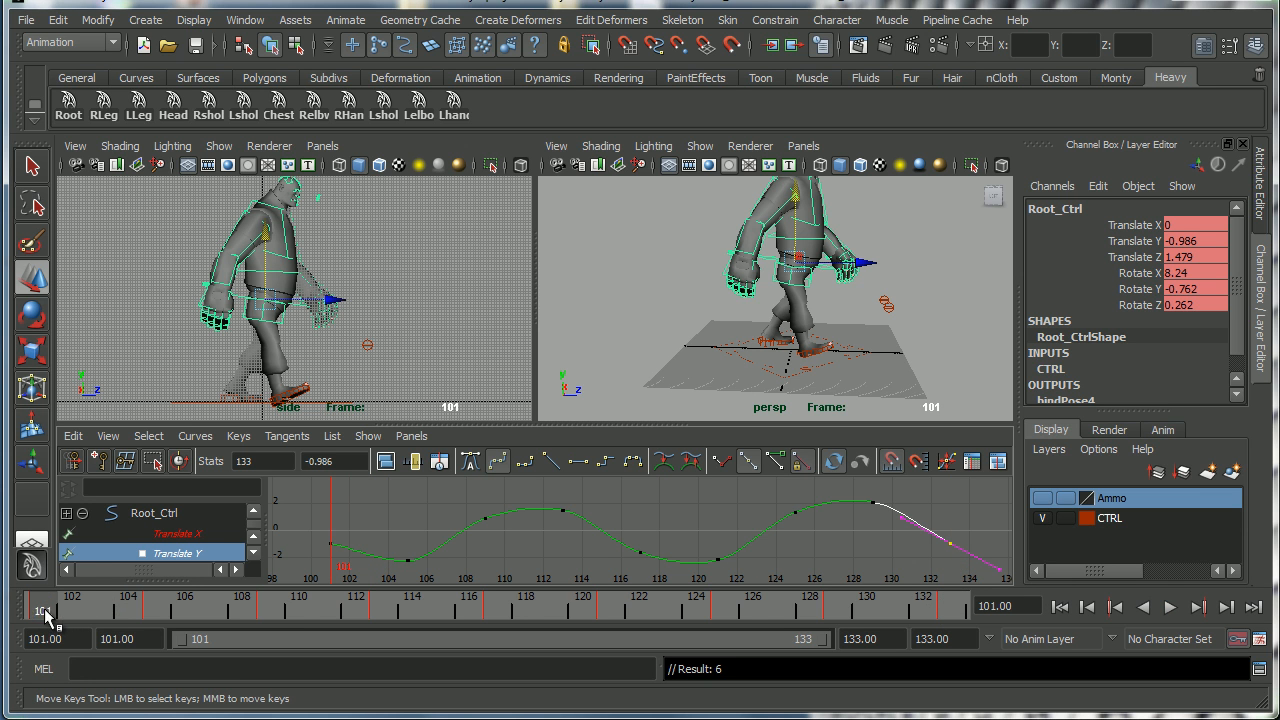
Lower the root's Translate Y key at frame 129 to about 1.75 in the Graph Editor.
drag(311, 529, 384, 560)
middle_drag(370, 562, 369, 565)
drag(776, 494, 900, 540)
middle_drag(880, 533, 882, 540)
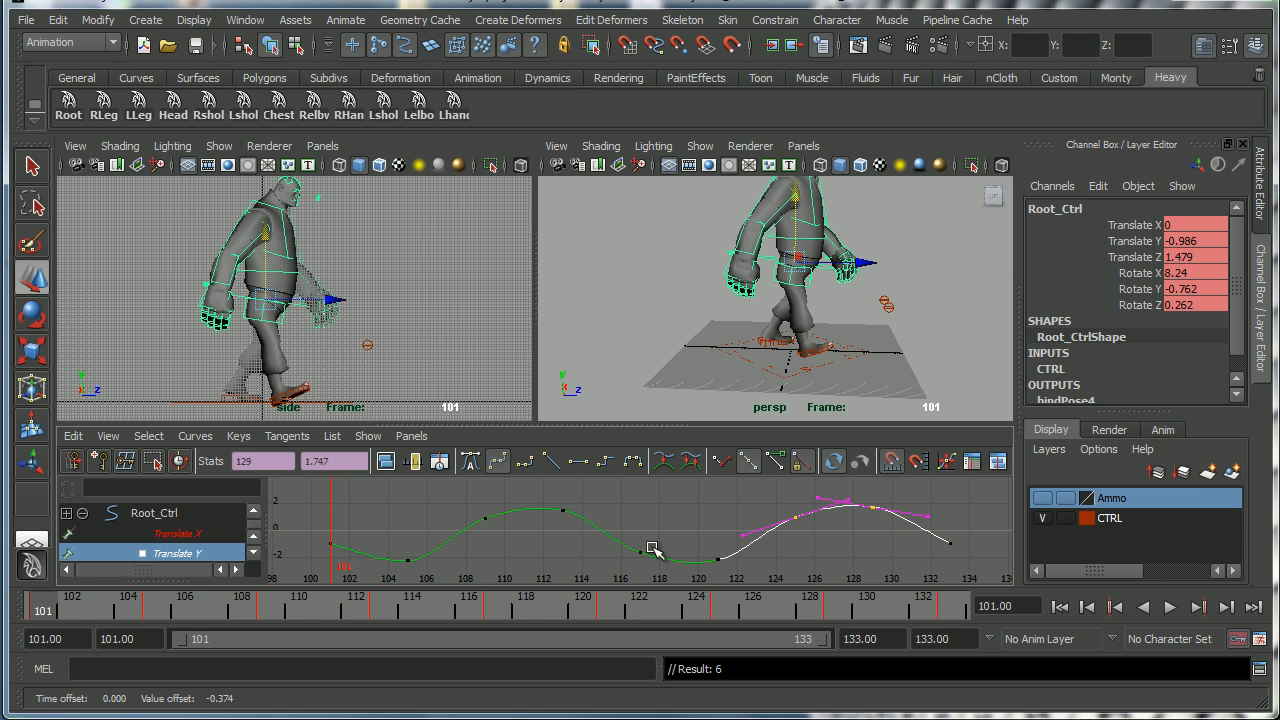
Play back the animation and orbit the perspective view to review the root's up-and-down bounce.
alt+drag(818, 338, 755, 374)
click(1169, 606)
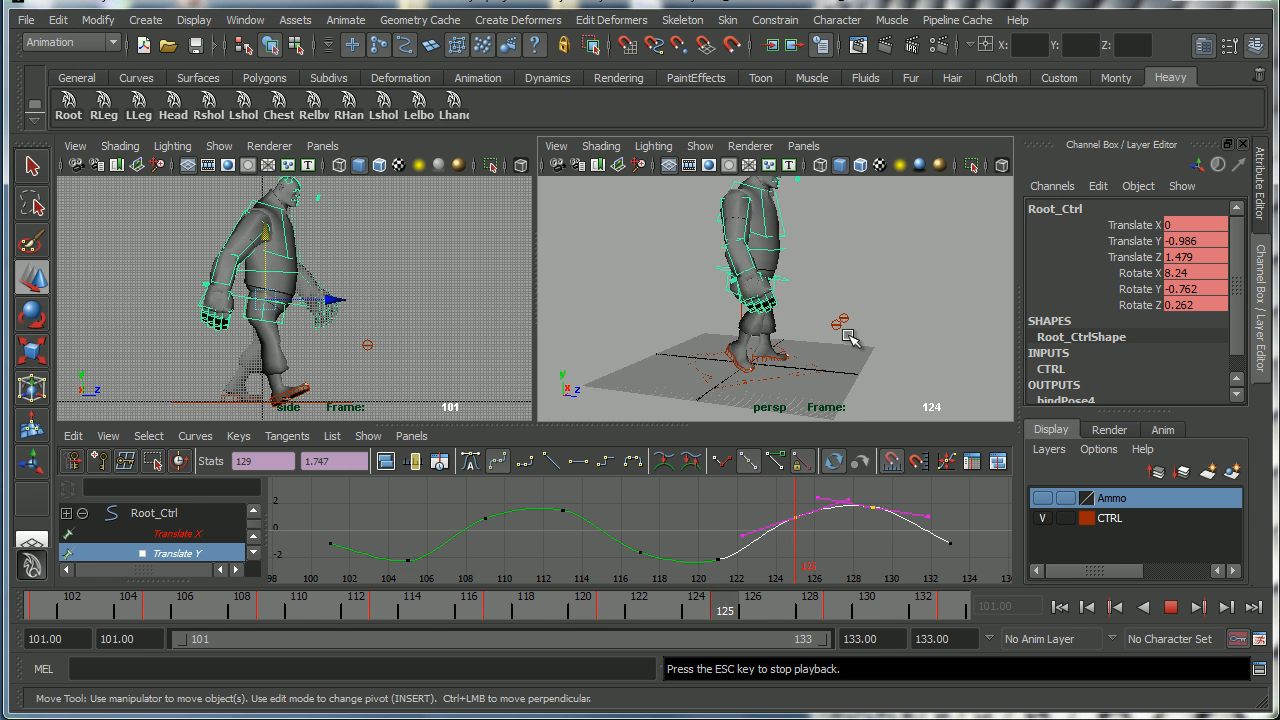
alt+middle_drag(813, 318, 820, 345)
alt+right_drag(820, 345, 805, 343)
alt+drag(805, 343, 777, 337)
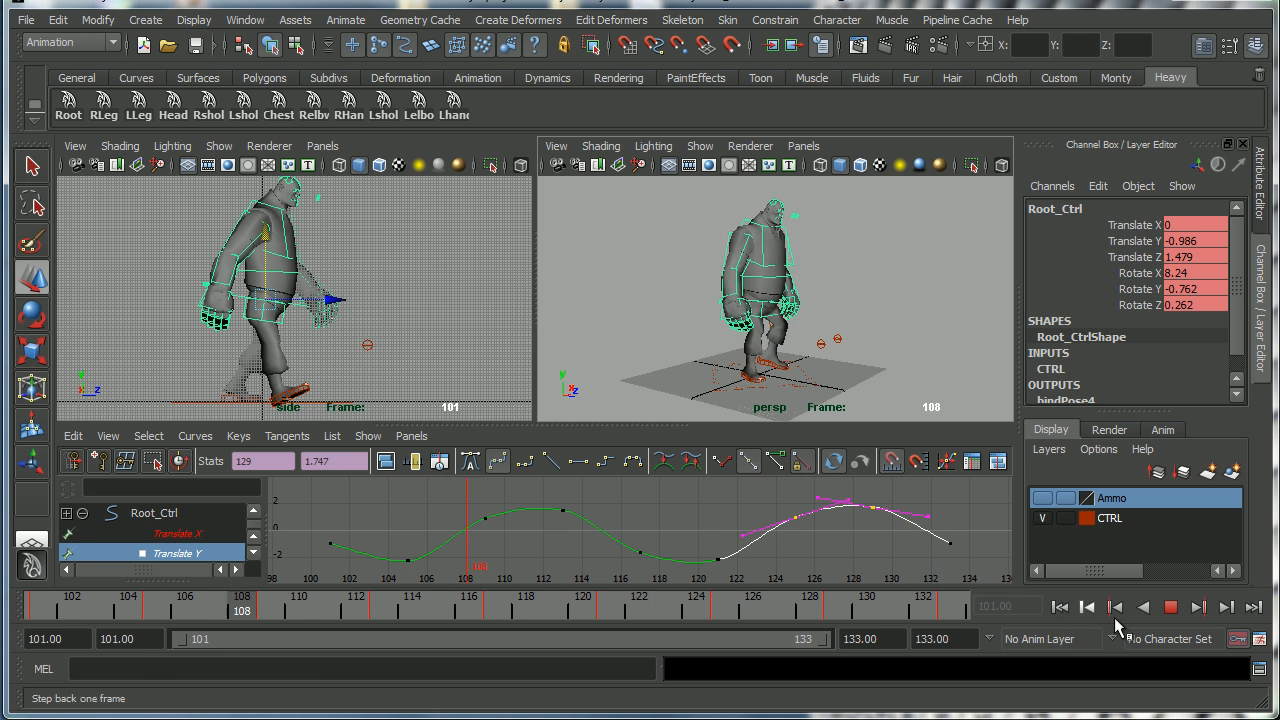
click(1170, 607)
drag(42, 612, 1022, 618)
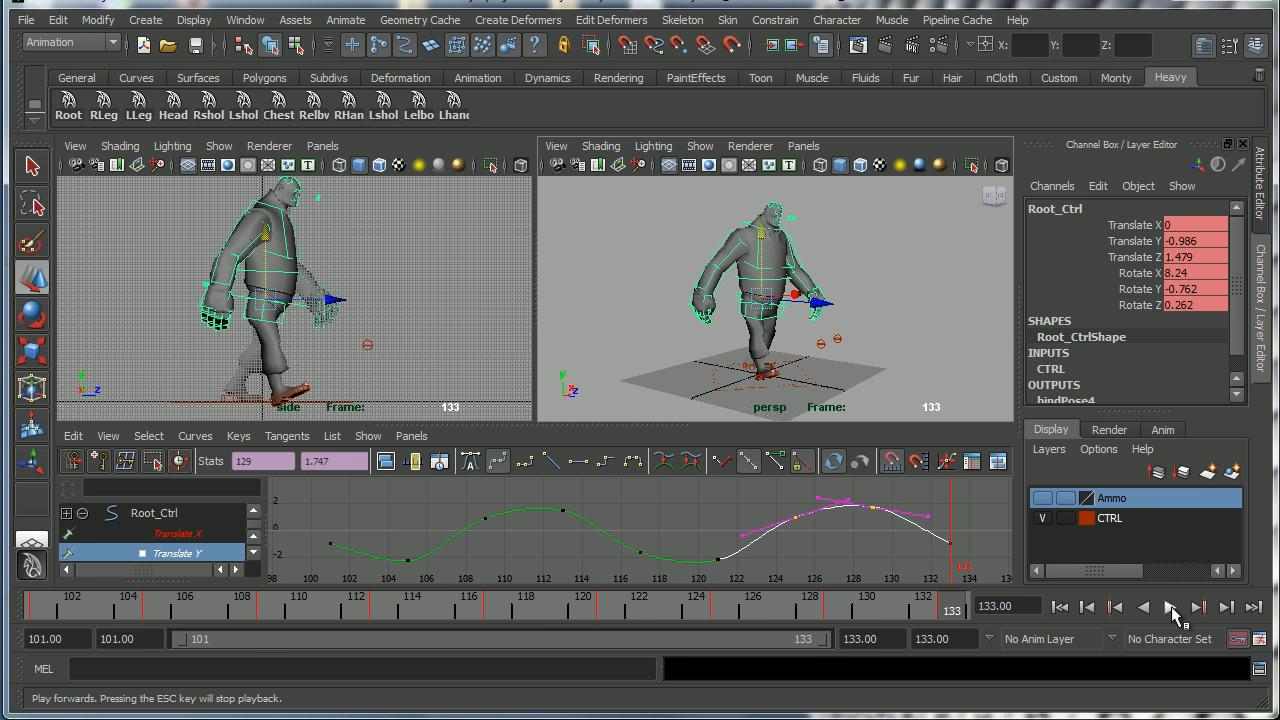
click(1170, 607)
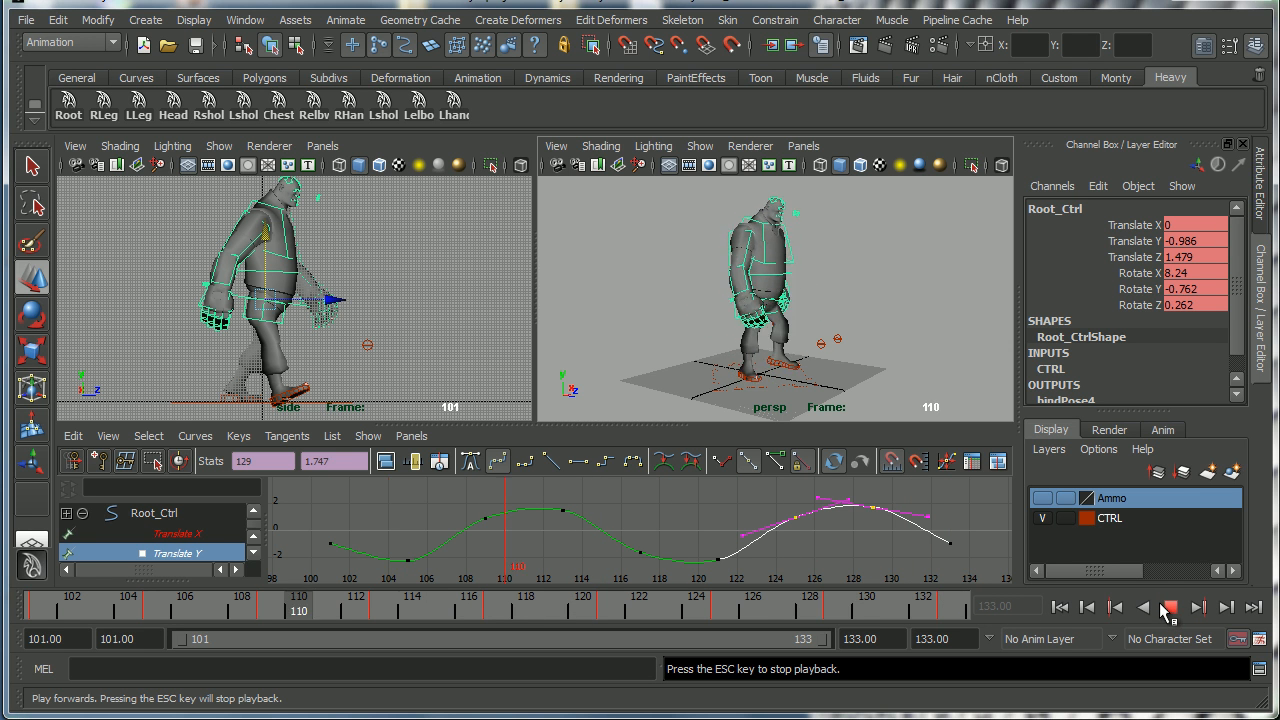
click(1170, 607)
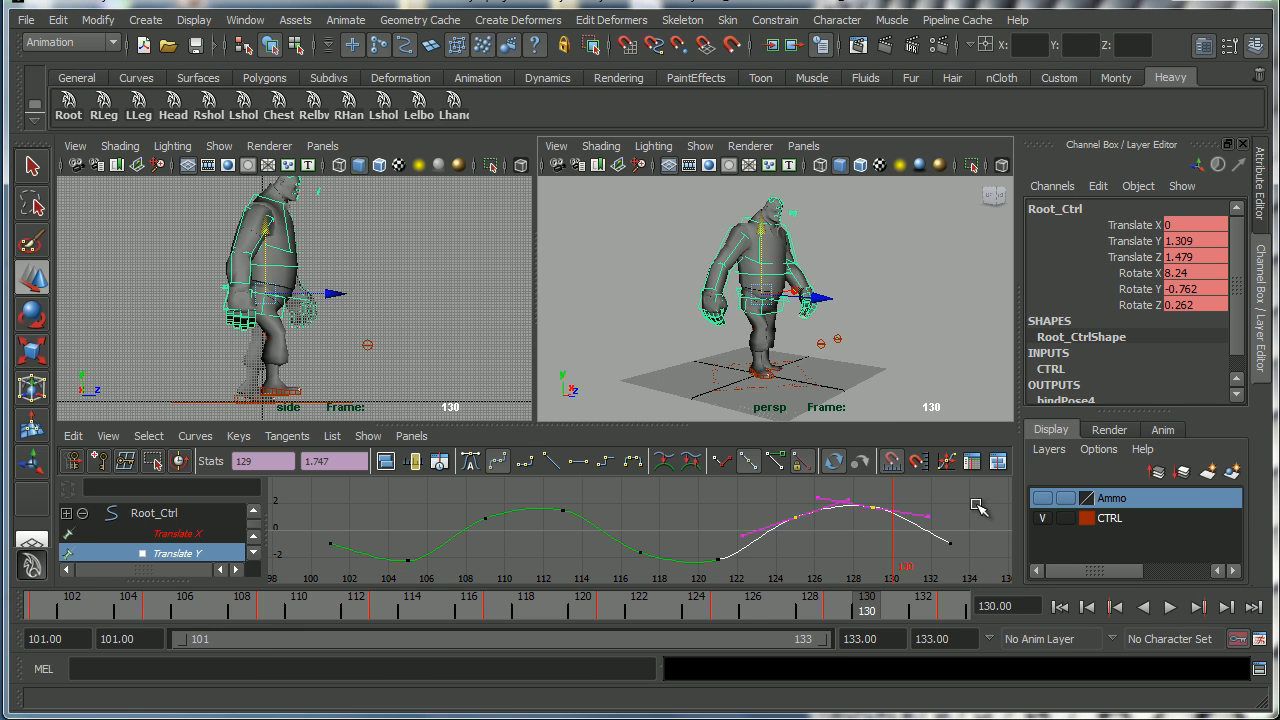
alt+right_drag(780, 322, 789, 320)
alt+drag(812, 317, 870, 336)
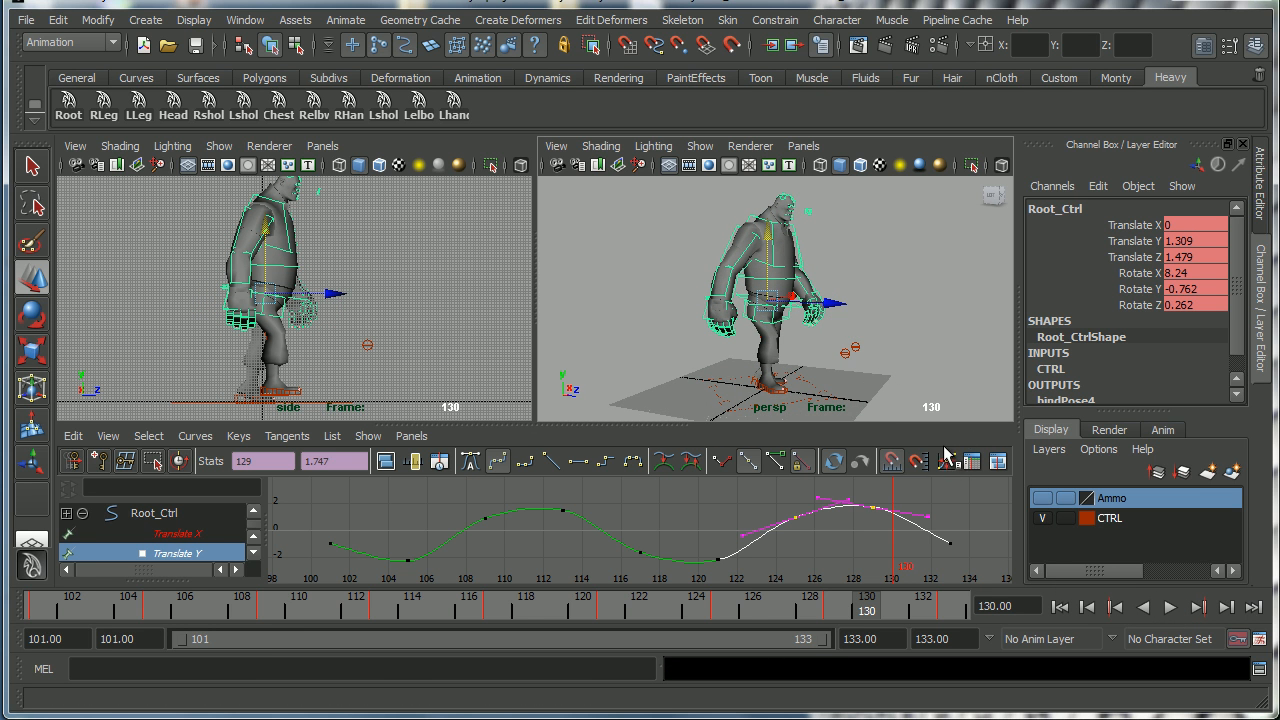